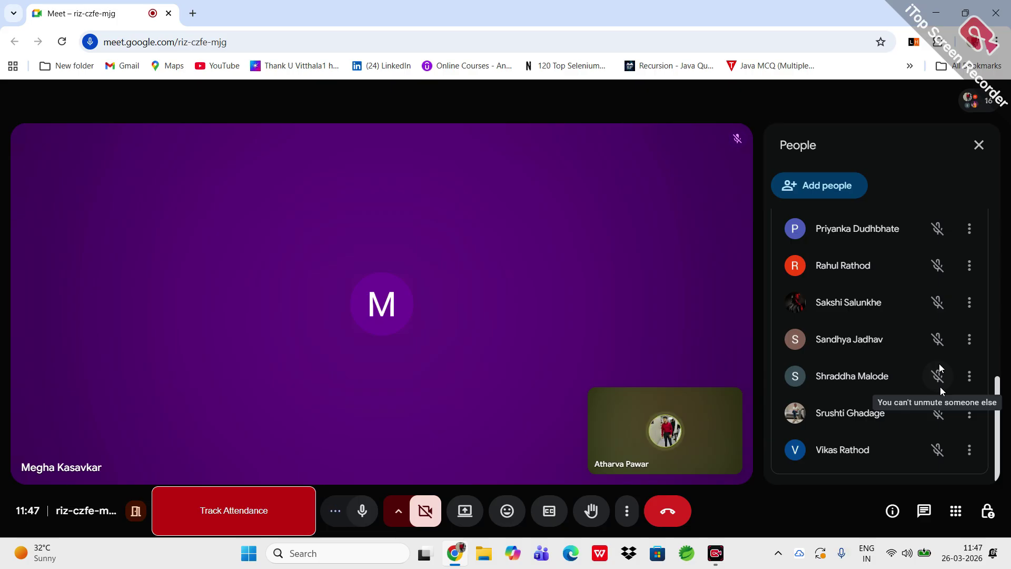
- Look through the list of meeting participants to see who has joined the call
{"action": "scroll", "coordinate": [895, 347], "scroll_direction": "up", "scroll_amount": 10}
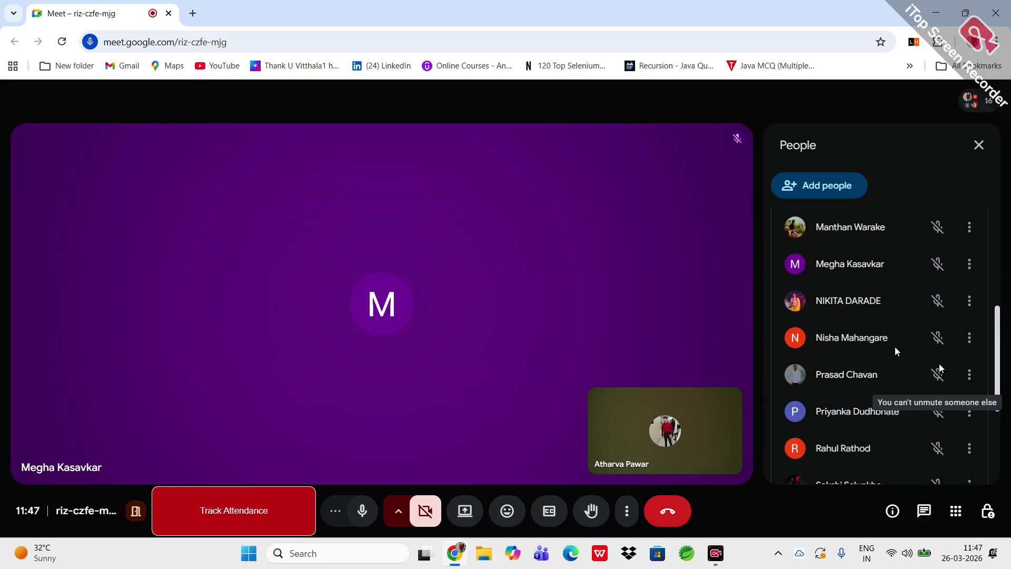
{"action": "scroll", "coordinate": [895, 351], "scroll_direction": "down", "scroll_amount": 3}
{"action": "scroll", "coordinate": [897, 351], "scroll_direction": "up", "scroll_amount": 2}
{"action": "scroll", "coordinate": [896, 351], "scroll_direction": "down", "scroll_amount": 1}
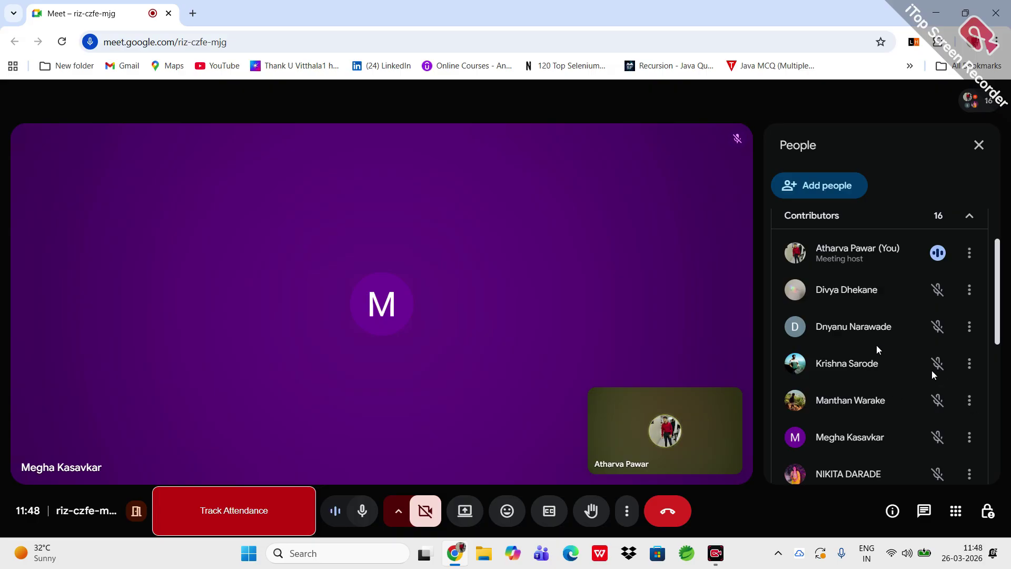
{"action": "scroll", "coordinate": [877, 348], "scroll_direction": "down", "scroll_amount": 3}
{"action": "scroll", "coordinate": [876, 345], "scroll_direction": "up", "scroll_amount": 1}
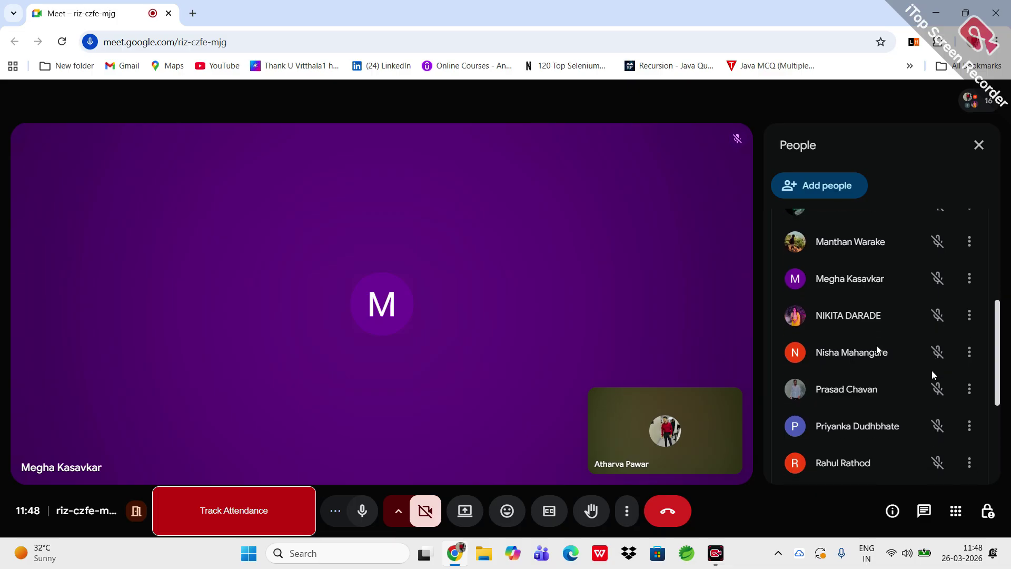
{"action": "scroll", "coordinate": [876, 345], "scroll_direction": "up", "scroll_amount": 3}
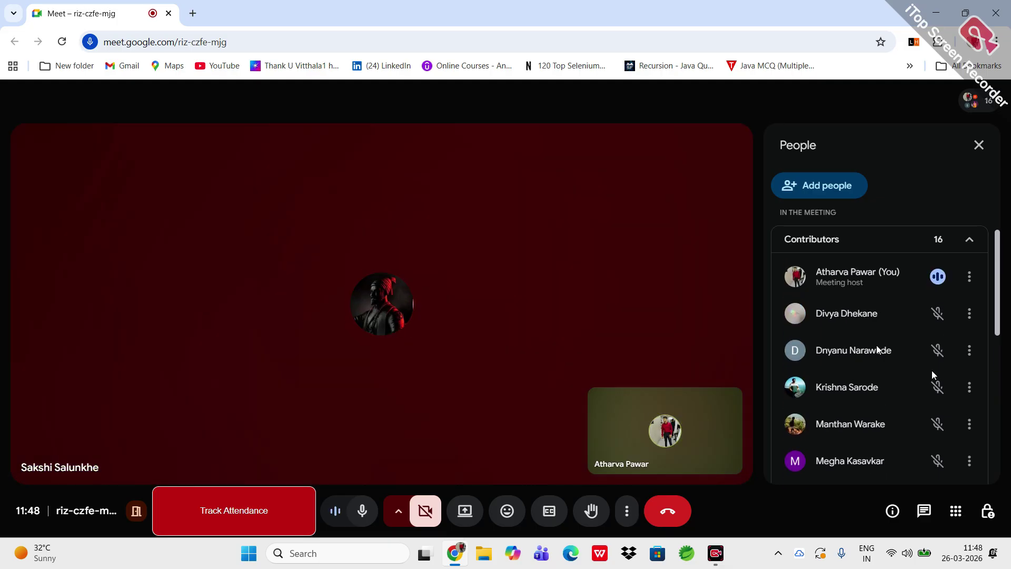
{"action": "scroll", "coordinate": [876, 345], "scroll_direction": "down", "scroll_amount": 4}
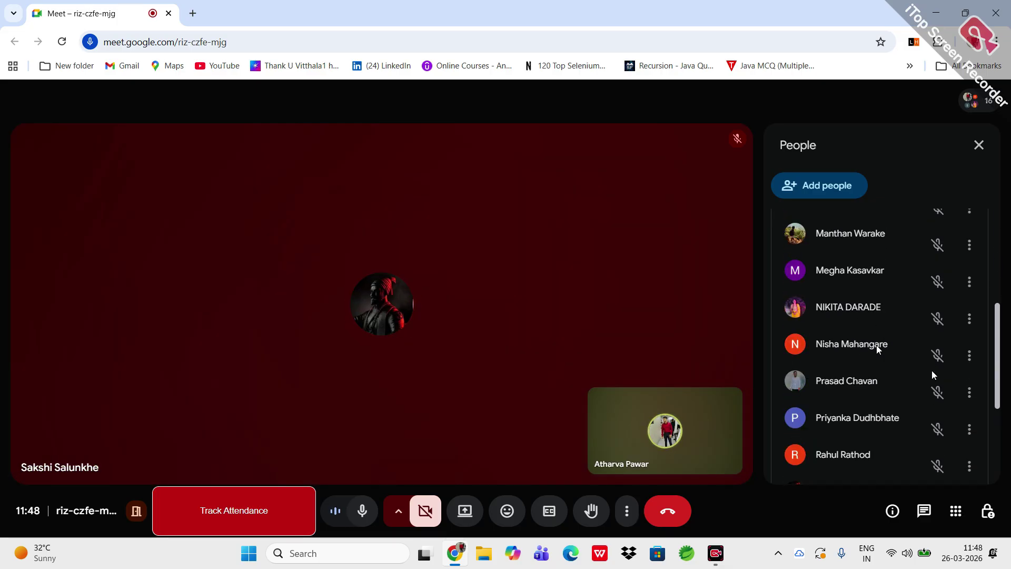
{"action": "scroll", "coordinate": [876, 345], "scroll_direction": "down", "scroll_amount": 3}
{"action": "scroll", "coordinate": [876, 345], "scroll_direction": "up", "scroll_amount": 2}
{"action": "scroll", "coordinate": [876, 346], "scroll_direction": "down", "scroll_amount": 3}
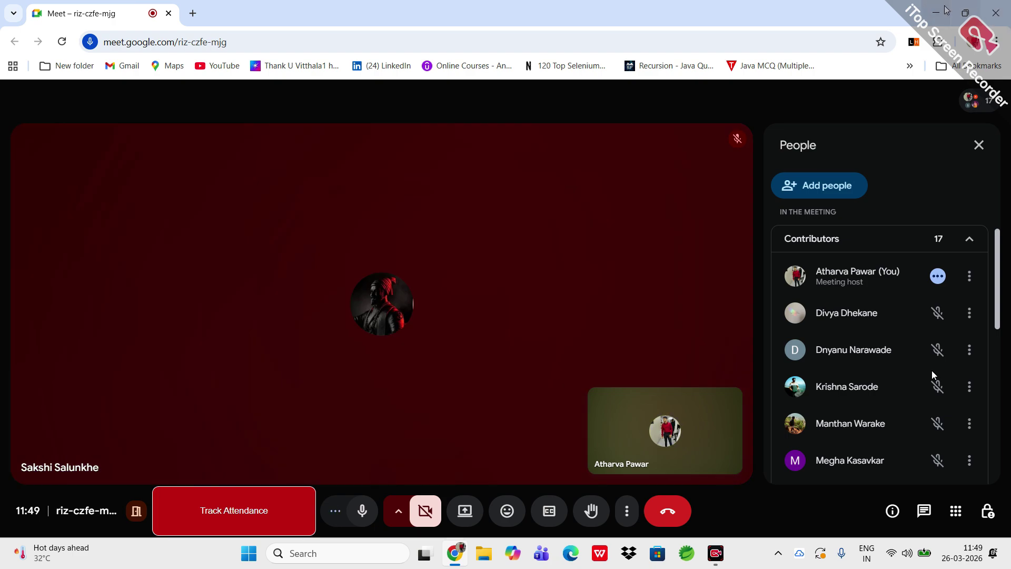
- Minimize the meeting window and open the DA 10 report from the desktop in Power BI Desktop
{"action": "left_click", "coordinate": [946, 10]}
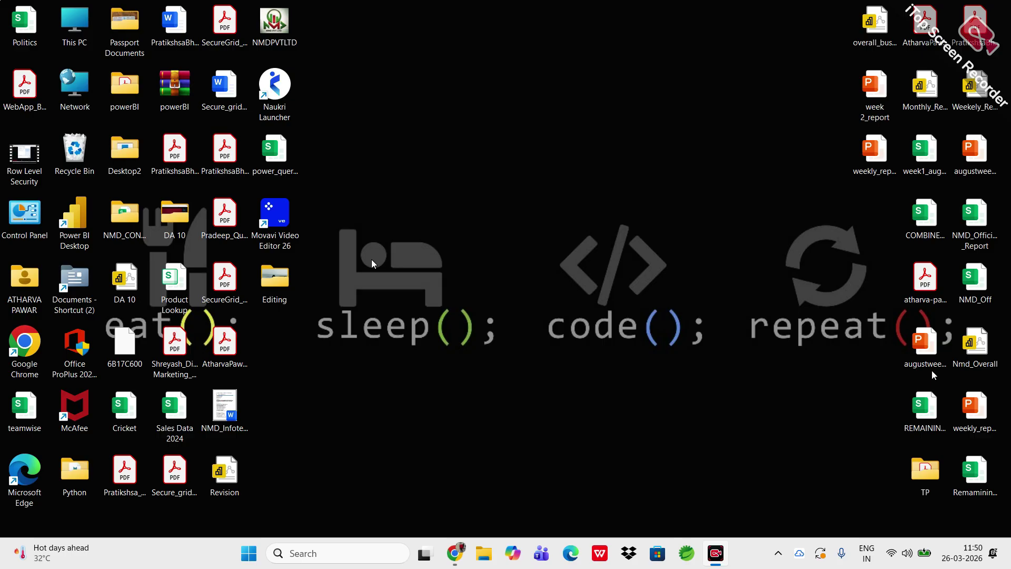
{"action": "double_click", "coordinate": [121, 292]}
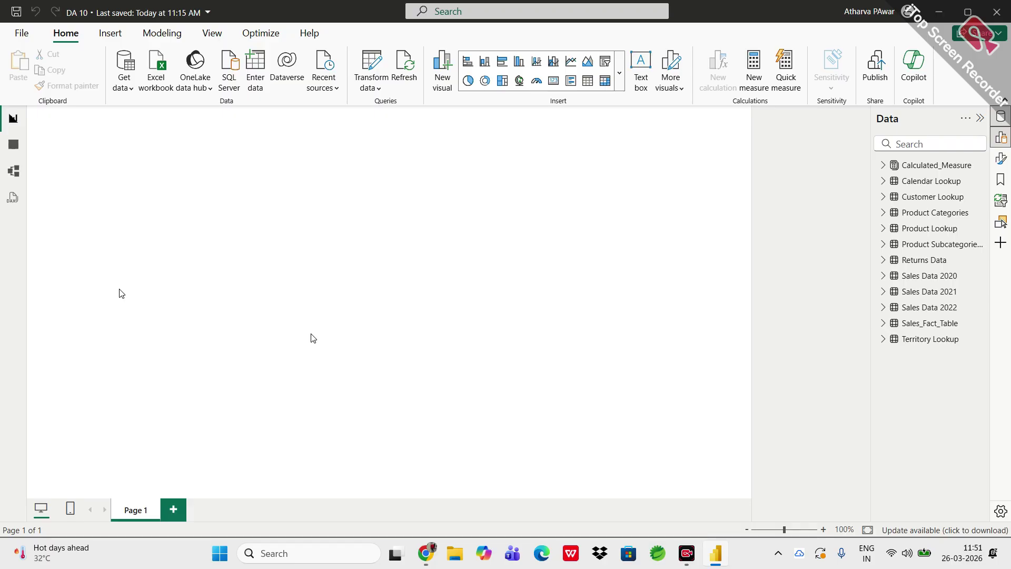
- Switch back to the Google Meet call and present the entire screen to the participants
{"action": "left_click", "coordinate": [427, 555]}
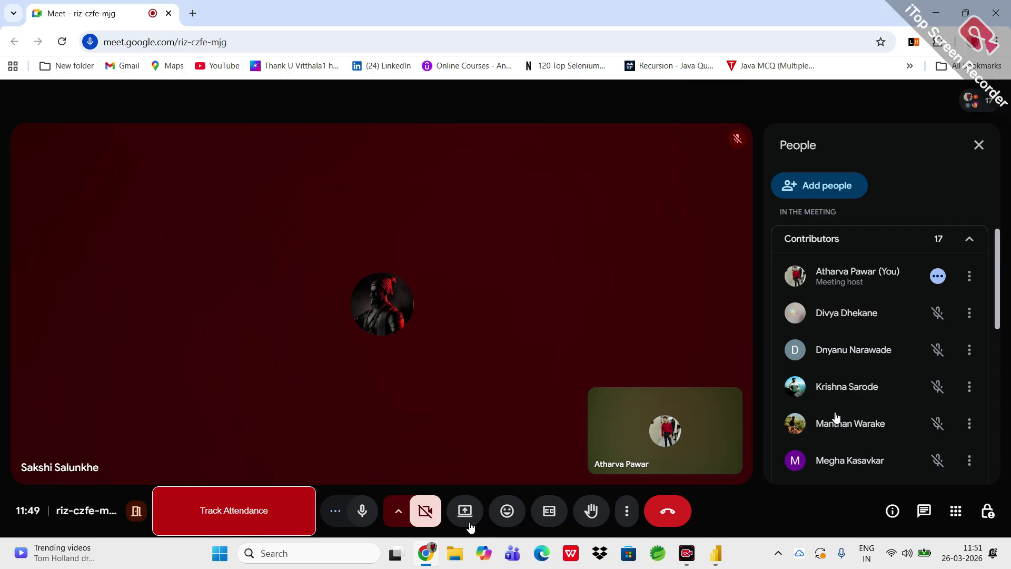
{"action": "left_click", "coordinate": [469, 524]}
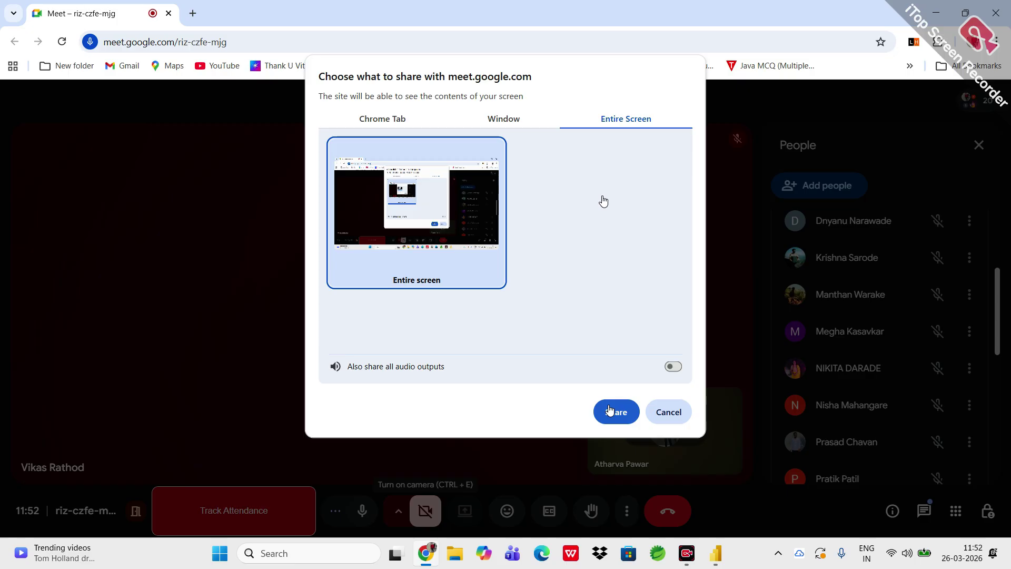
{"action": "left_click", "coordinate": [611, 411]}
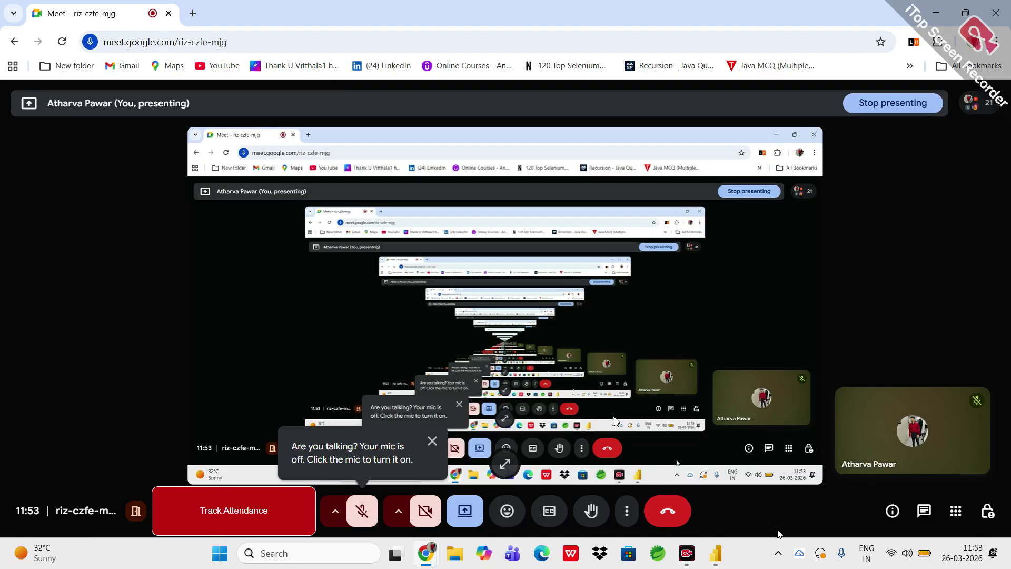
- Switch to Power BI, shrink the product table visual and move it to the page's upper-left corner, and open Table view
{"action": "left_click", "coordinate": [716, 554]}
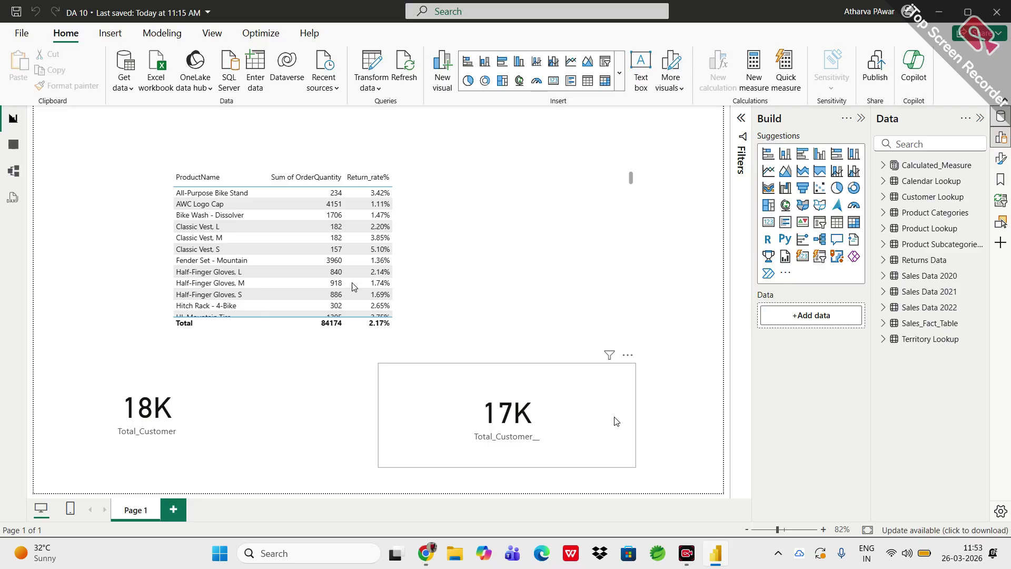
{"action": "left_click", "coordinate": [603, 403]}
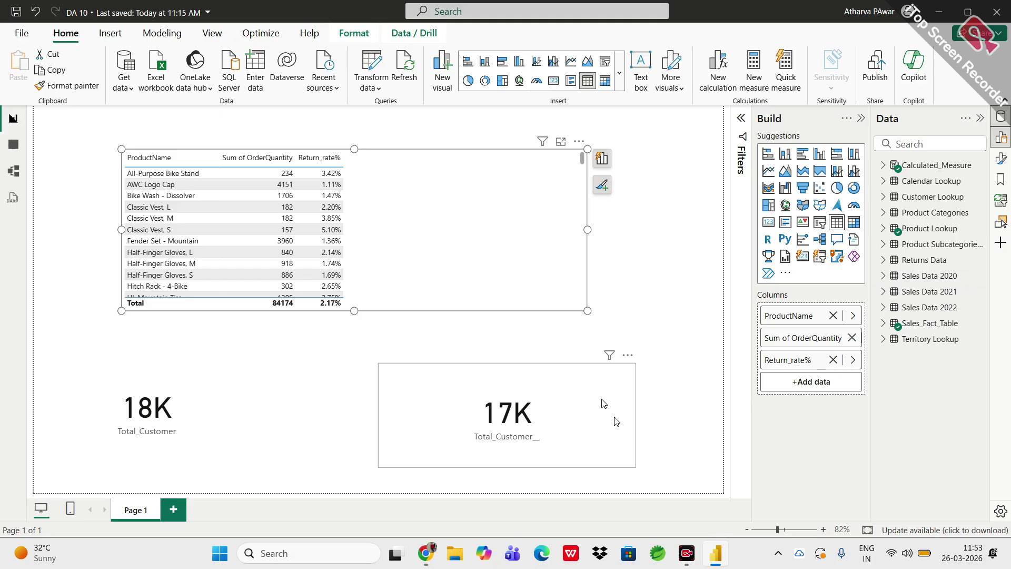
{"action": "left_click", "coordinate": [588, 315]}
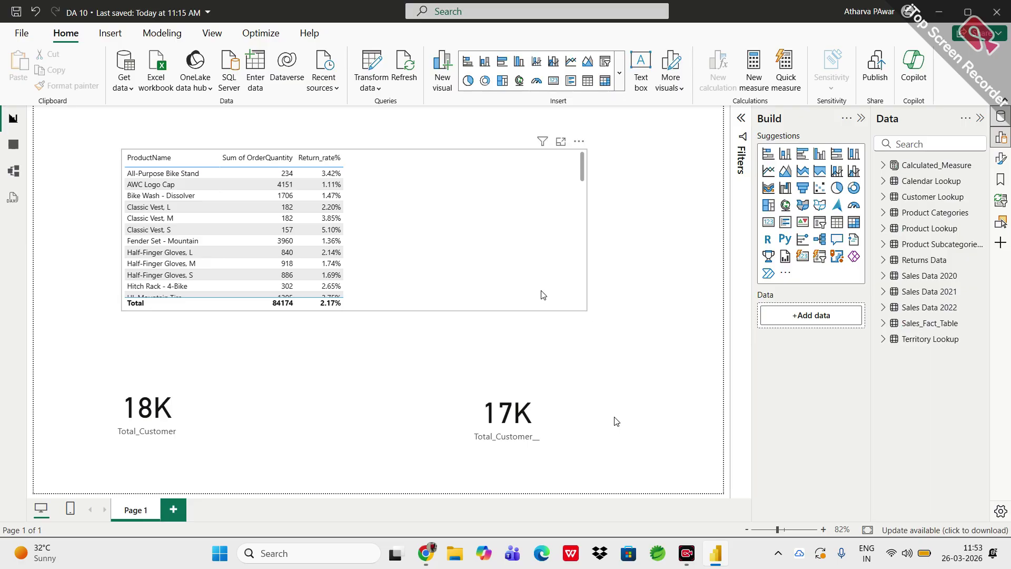
{"action": "left_click", "coordinate": [588, 314]}
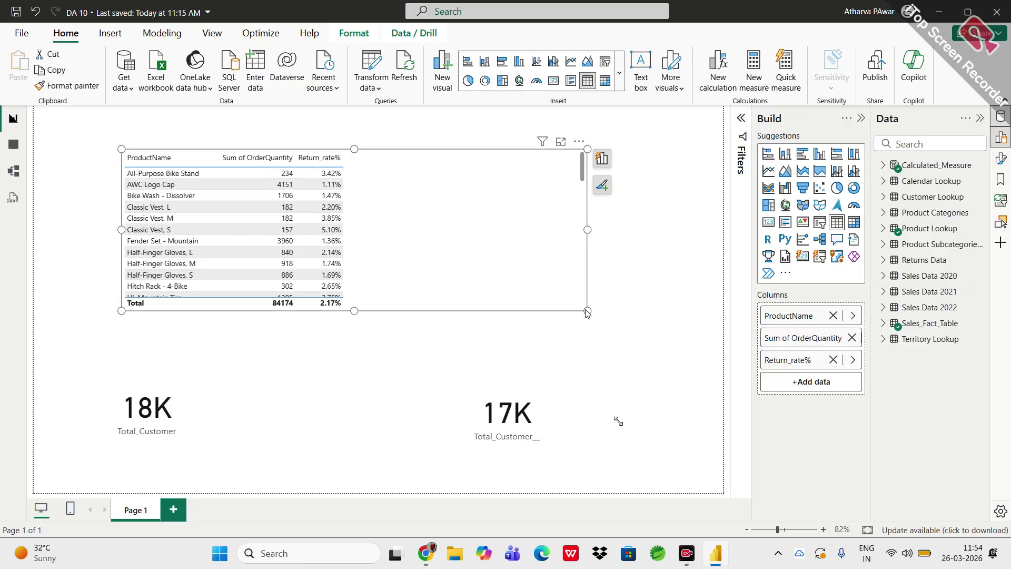
{"action": "left_click_drag", "start_coordinate": [588, 314], "coordinate": [379, 304]}
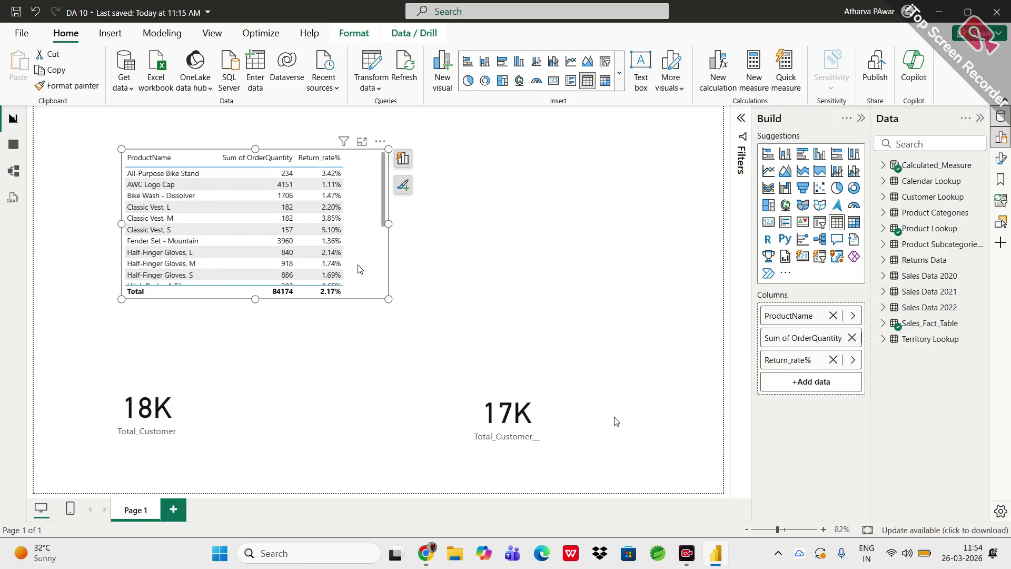
{"action": "left_click_drag", "start_coordinate": [344, 267], "coordinate": [288, 248]}
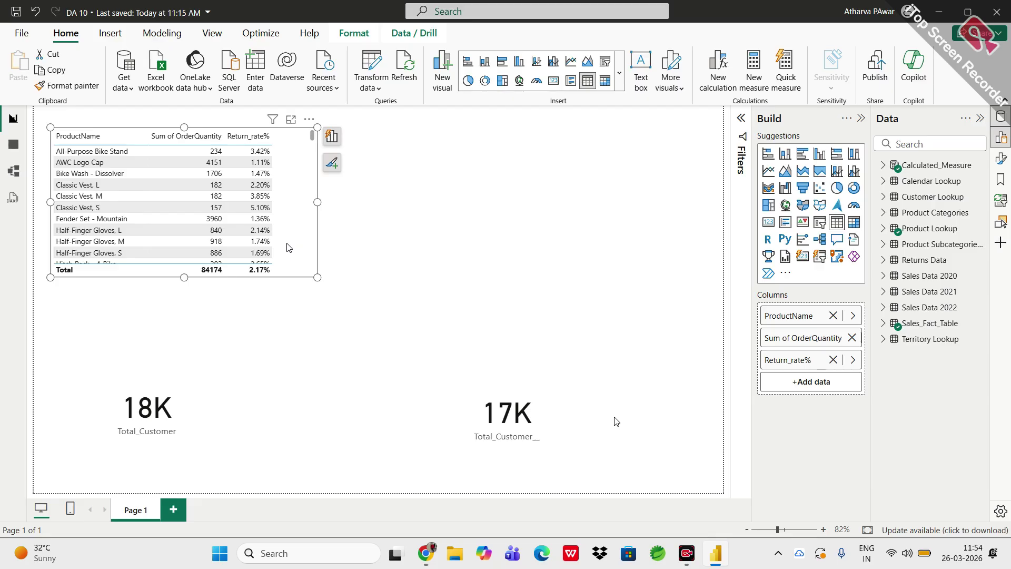
{"action": "left_click", "coordinate": [12, 144]}
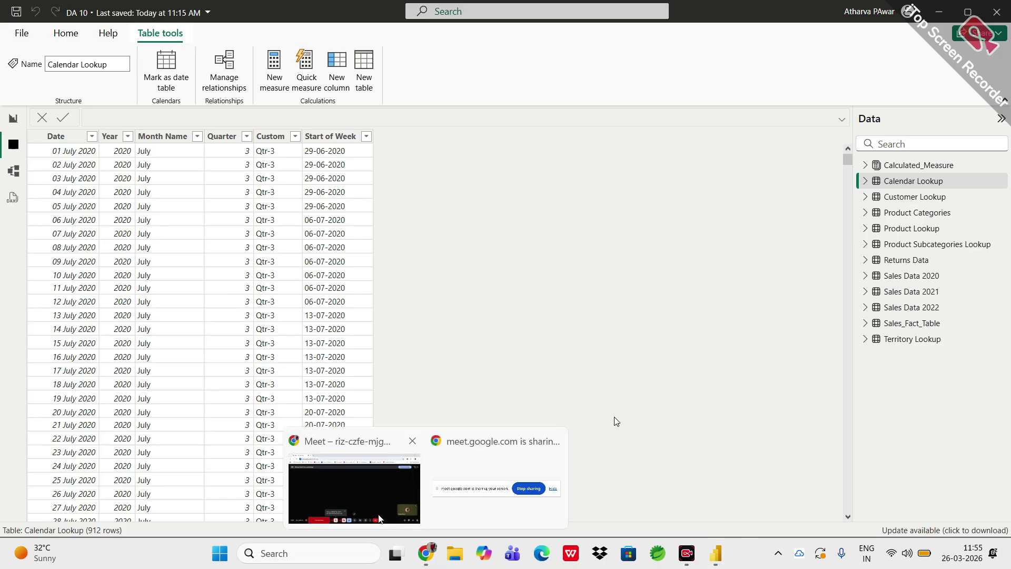
- Switch to the Google Meet call, turn on the microphone, and return to Power BI
{"action": "left_click", "coordinate": [343, 518]}
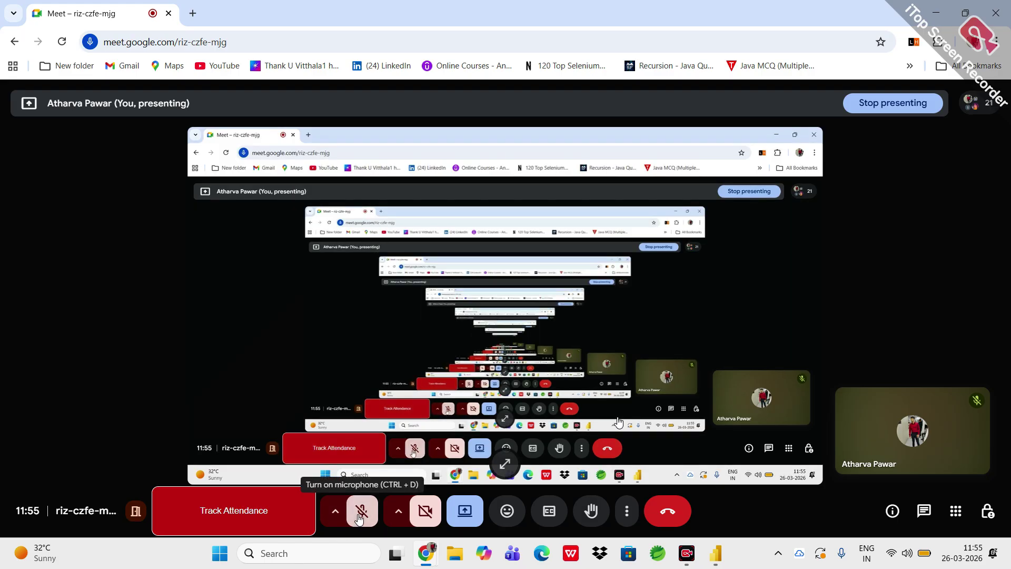
{"action": "left_click", "coordinate": [359, 513]}
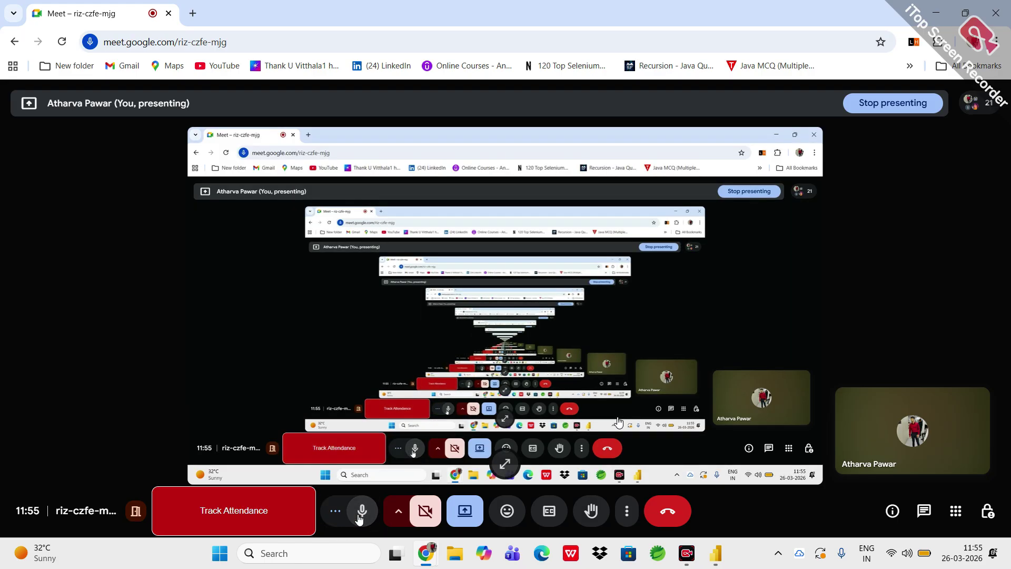
{"action": "left_click", "coordinate": [717, 559]}
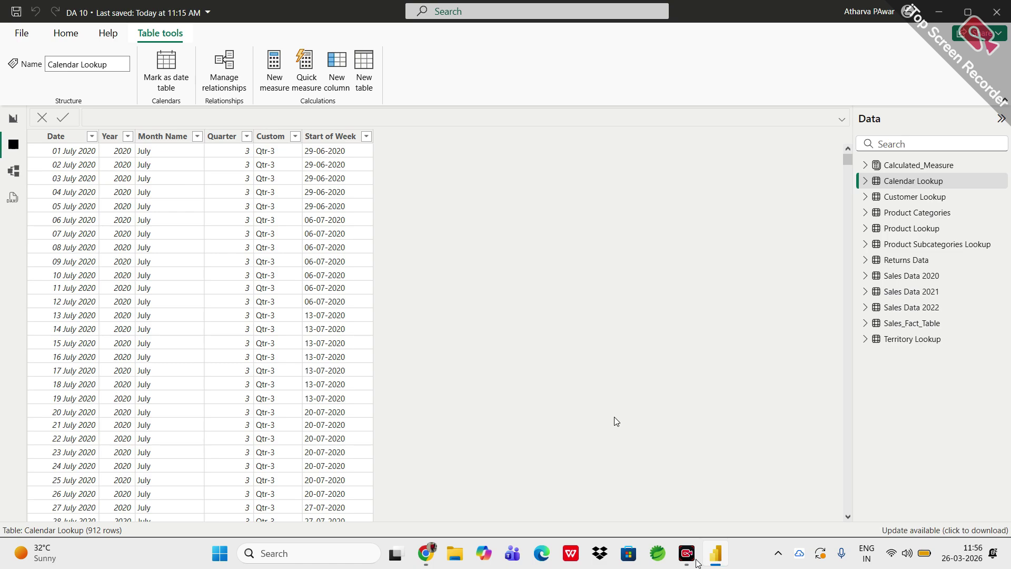
- Check the participant list in the Google Meet call and return to Power BI
{"action": "mouse_move", "coordinate": [427, 558]}
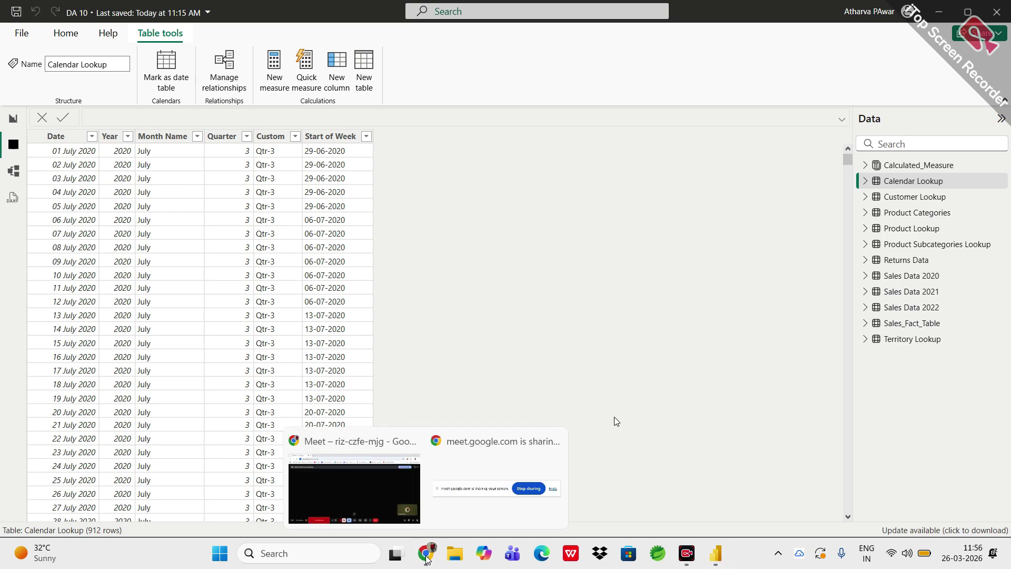
{"action": "left_click", "coordinate": [394, 520]}
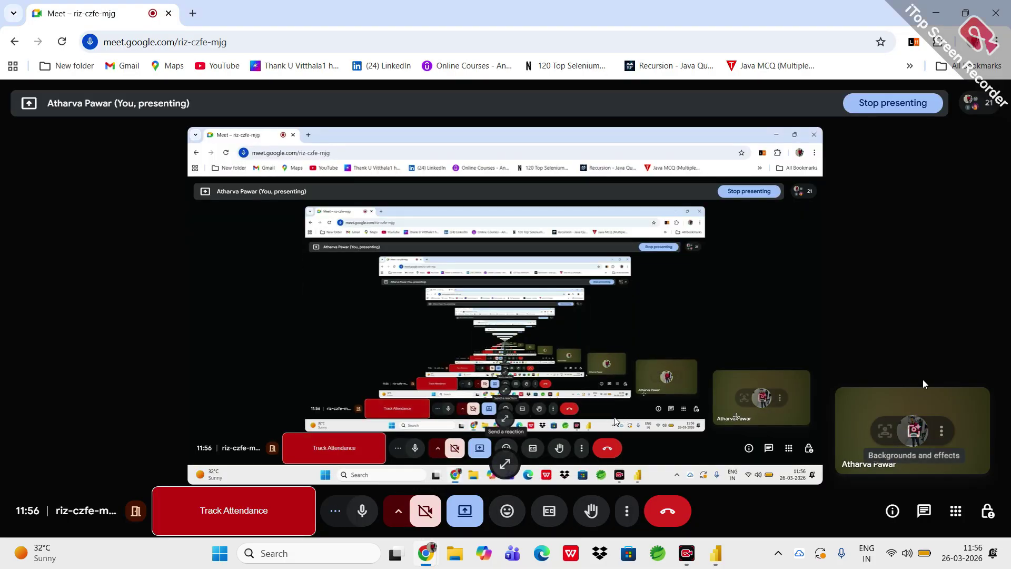
{"action": "left_click", "coordinate": [989, 110]}
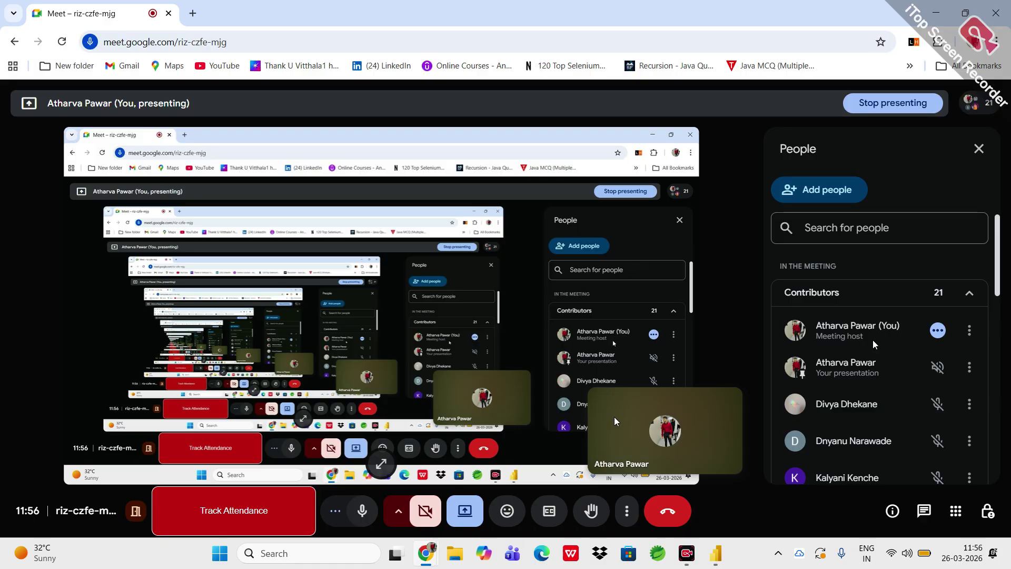
{"action": "left_click", "coordinate": [716, 557]}
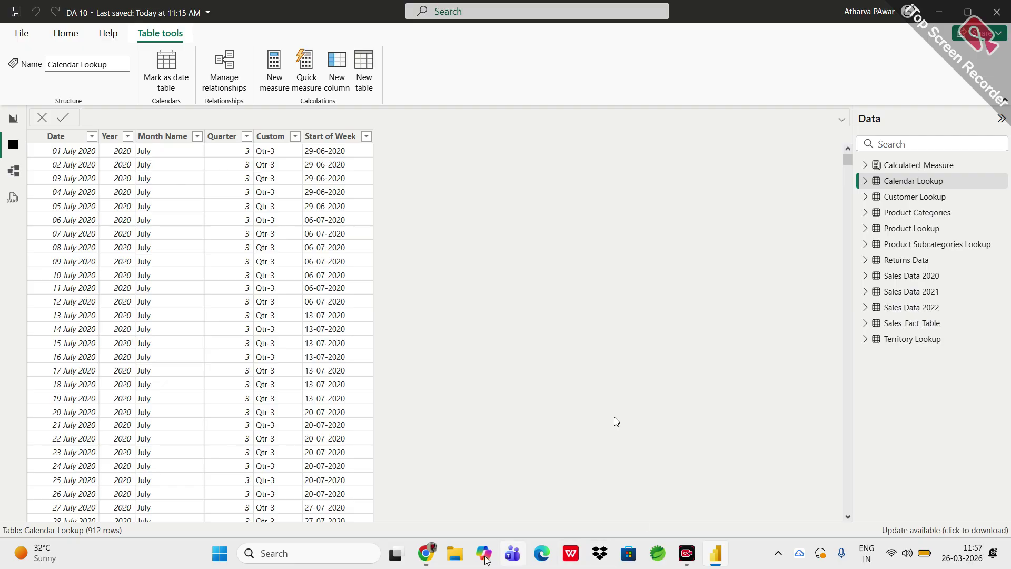
{"action": "mouse_move", "coordinate": [439, 558]}
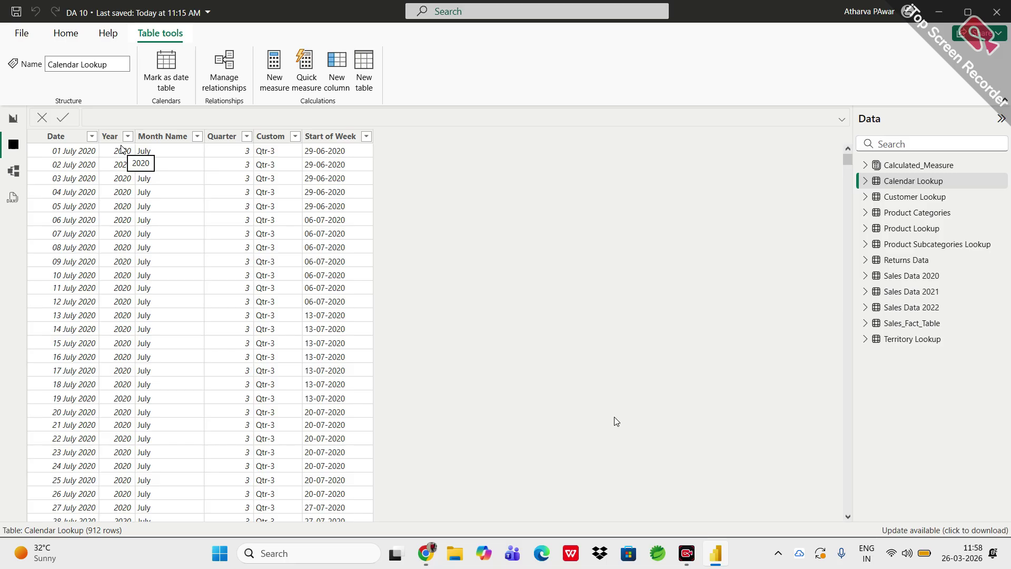
- Add a calculated column to the Calendar Lookup table and name it left in its formula
{"action": "left_click", "coordinate": [339, 58]}
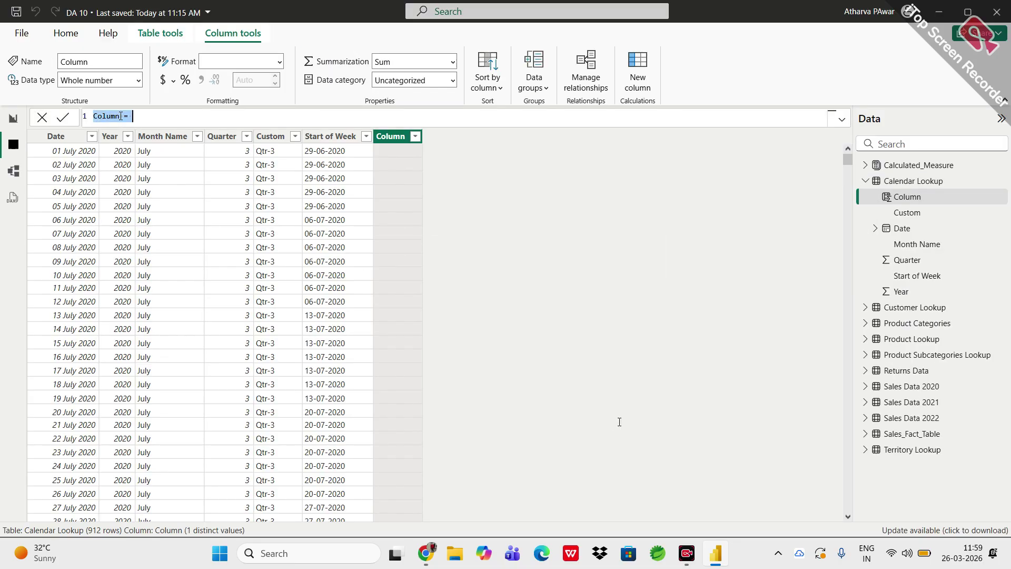
{"action": "double_click", "coordinate": [121, 116]}
{"action": "key", "text": "End"}
{"action": "key", "text": "BackSpace"}
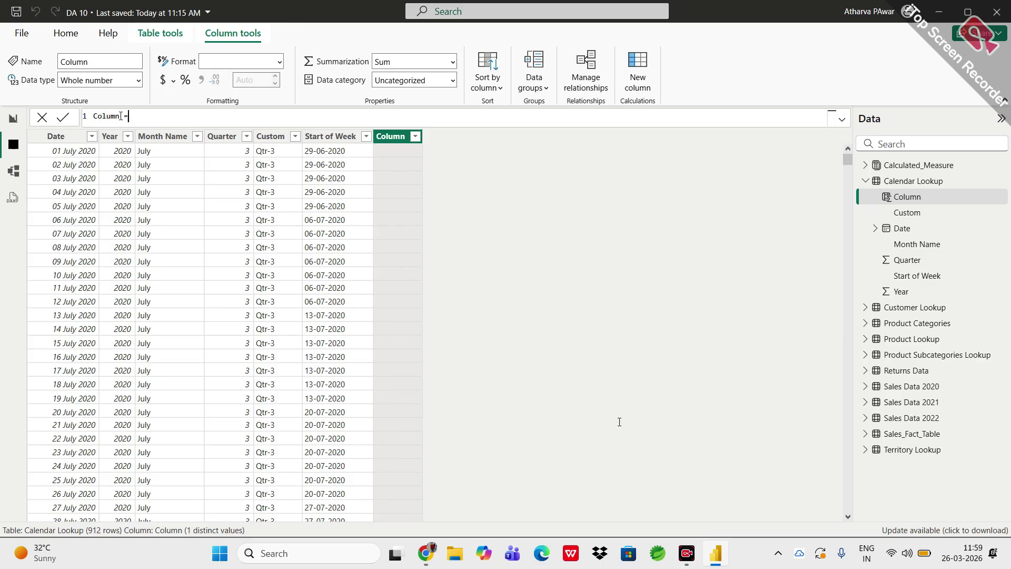
{"action": "key", "text": "BackSpace"}
{"action": "key", "text": "BackSpace"}
{"action": "key", "text": "BackSpace"}
{"action": "key", "text": "BackSpace"}
{"action": "key", "text": "BackSpace"}
{"action": "key", "text": "BackSpace"}
{"action": "key", "text": "BackSpace"}
{"action": "key", "text": "BackSpace"}
{"action": "type", "text": "left ="}
- Define the left column as LEFT('Calendar Lookup'[Month Name],3) and commit the formula
{"action": "type", "text": "LEFT("}
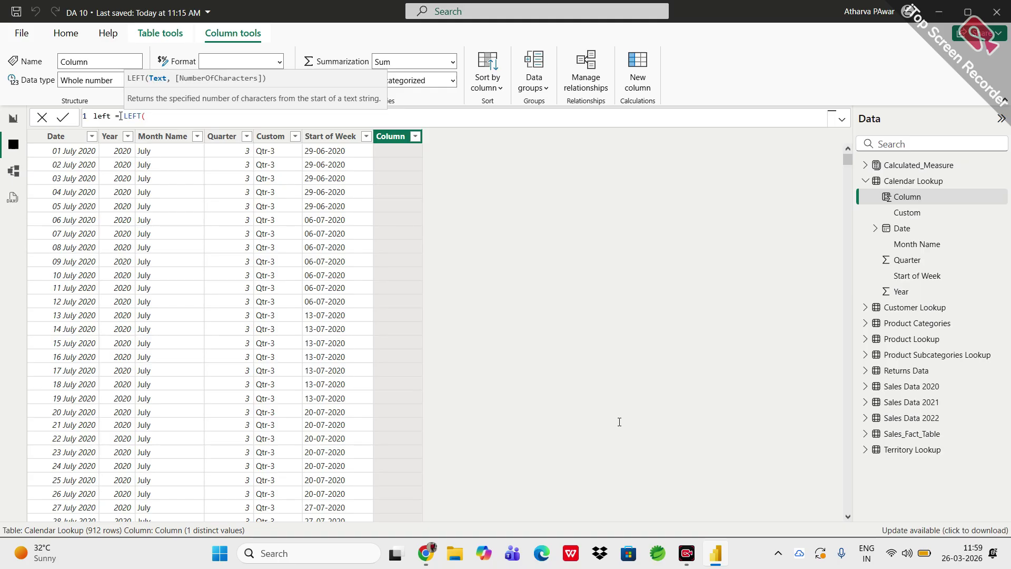
{"action": "type", "text": "month"}
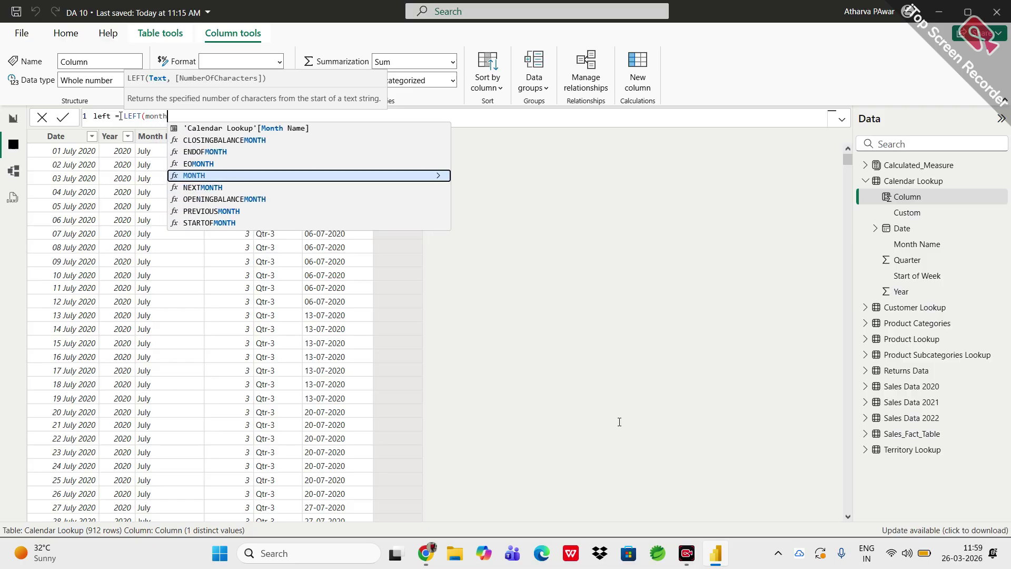
{"action": "key", "text": "Up"}
{"action": "key", "text": "Up"}
{"action": "key", "text": "Up"}
{"action": "key", "text": "Up"}
{"action": "key", "text": "Tab"}
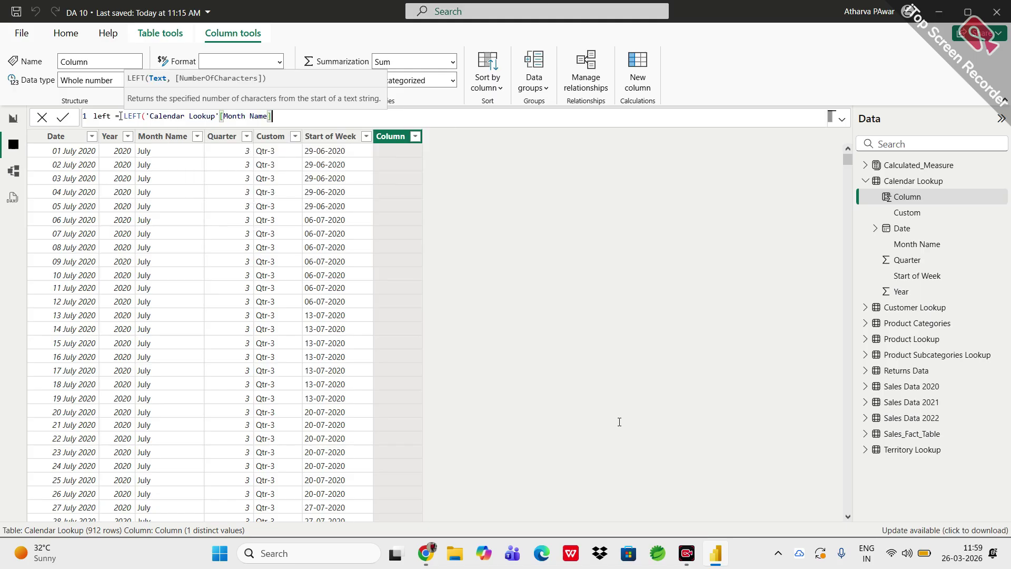
{"action": "type", "text": ","}
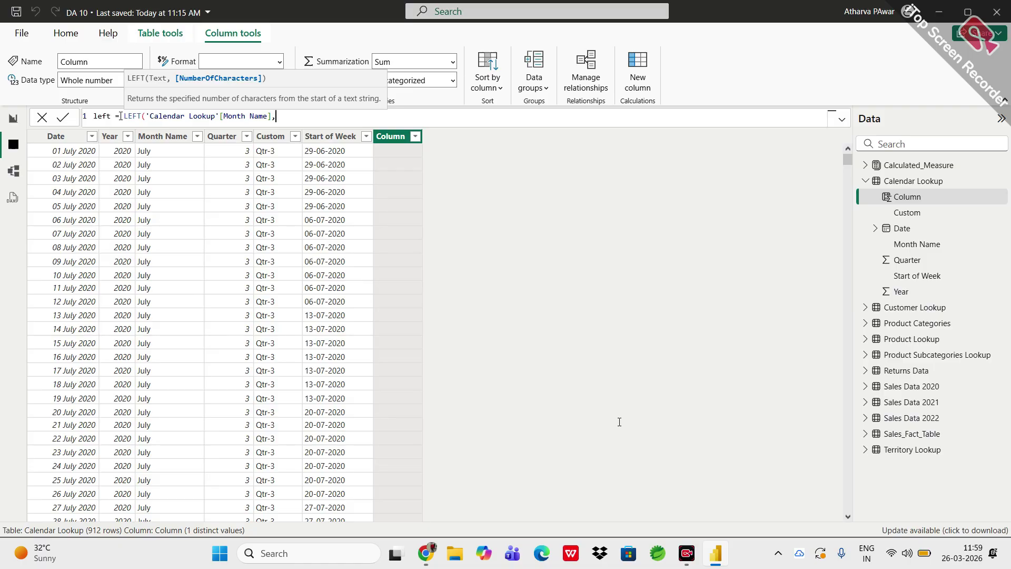
{"action": "type", "text": "3)"}
{"action": "key", "text": "Return"}
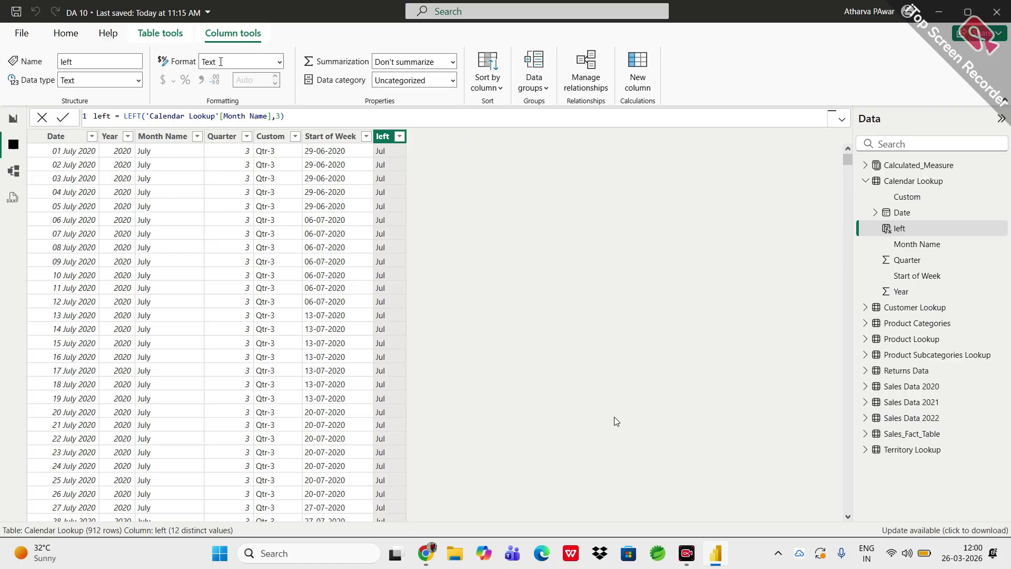
- Add a calculated column to the Calendar Lookup table and name it right in its formula
{"action": "left_click", "coordinate": [639, 69]}
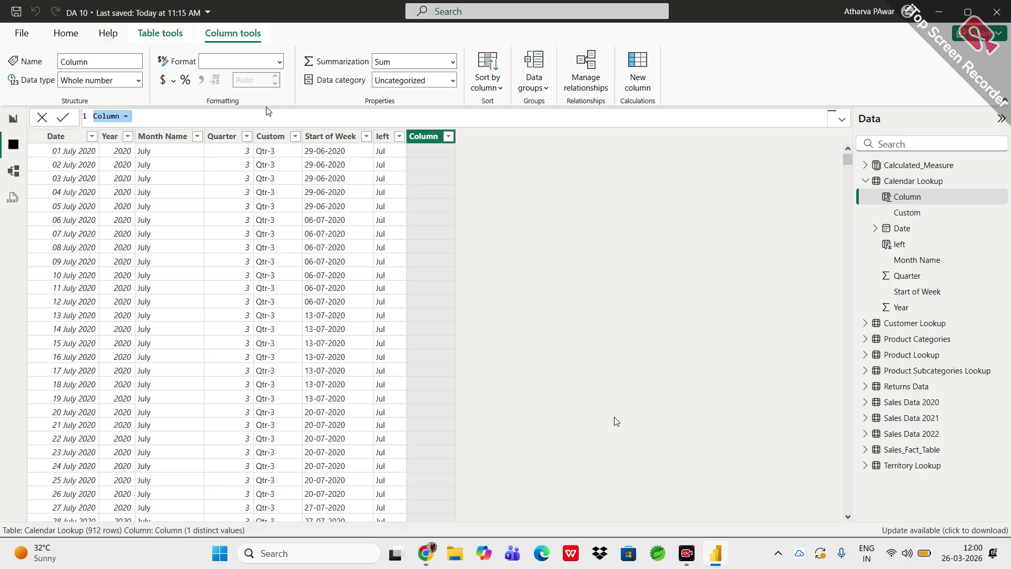
{"action": "key", "text": "BackSpace"}
{"action": "type", "text": "right ="}
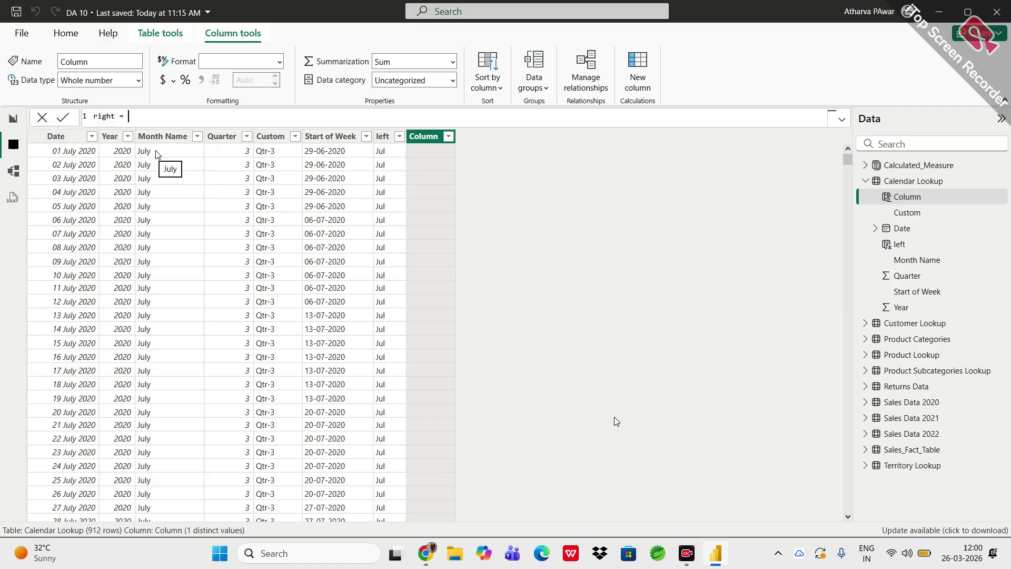
- Define the right column as RIGHT('Calendar Lookup'[Month Name],3) and commit the formula
{"action": "type", "text": "right"}
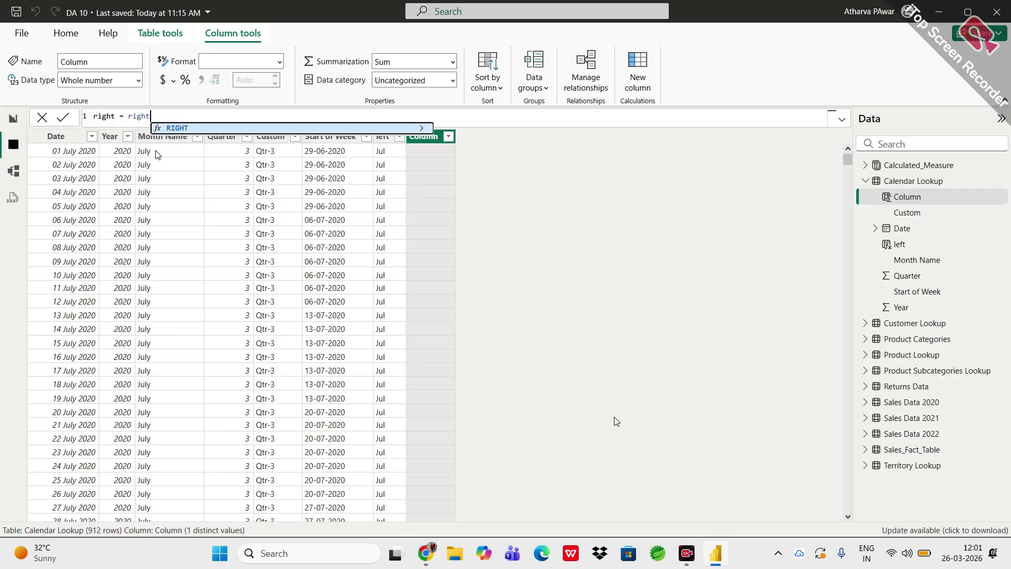
{"action": "key", "text": "Tab"}
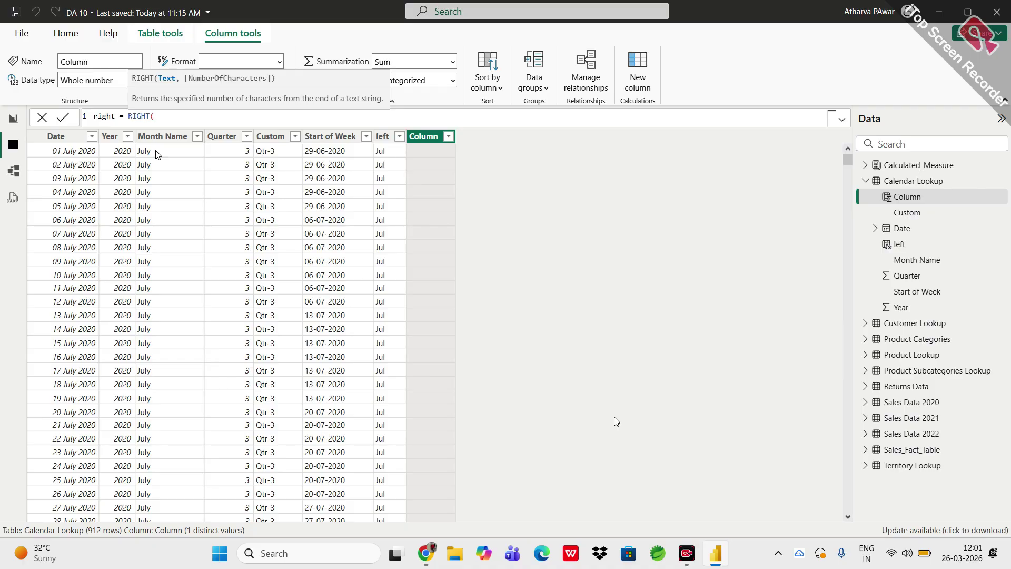
{"action": "type", "text": "month"}
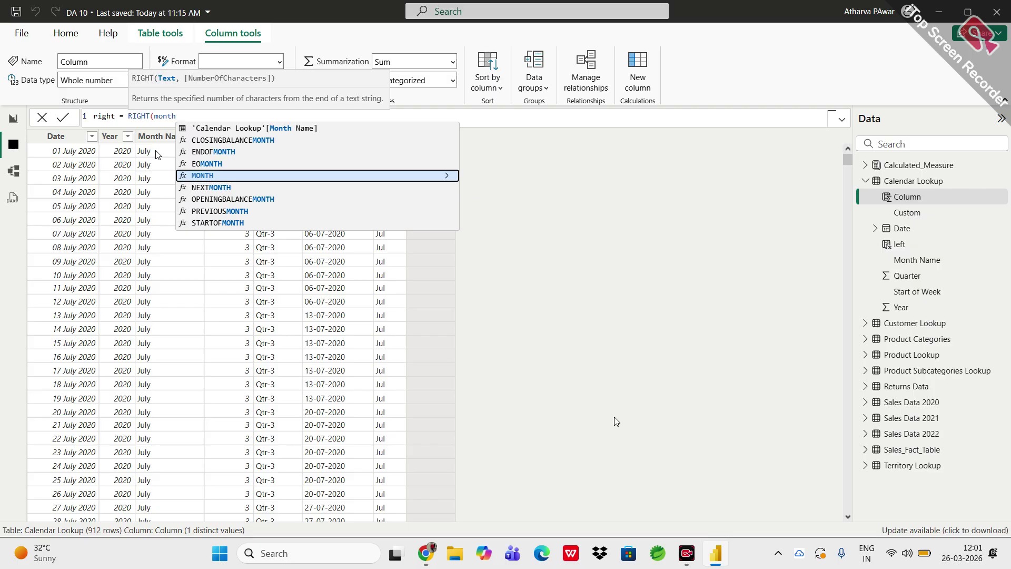
{"action": "key", "text": "Up"}
{"action": "key", "text": "Up"}
{"action": "key", "text": "Up"}
{"action": "key", "text": "Up"}
{"action": "key", "text": "Tab"}
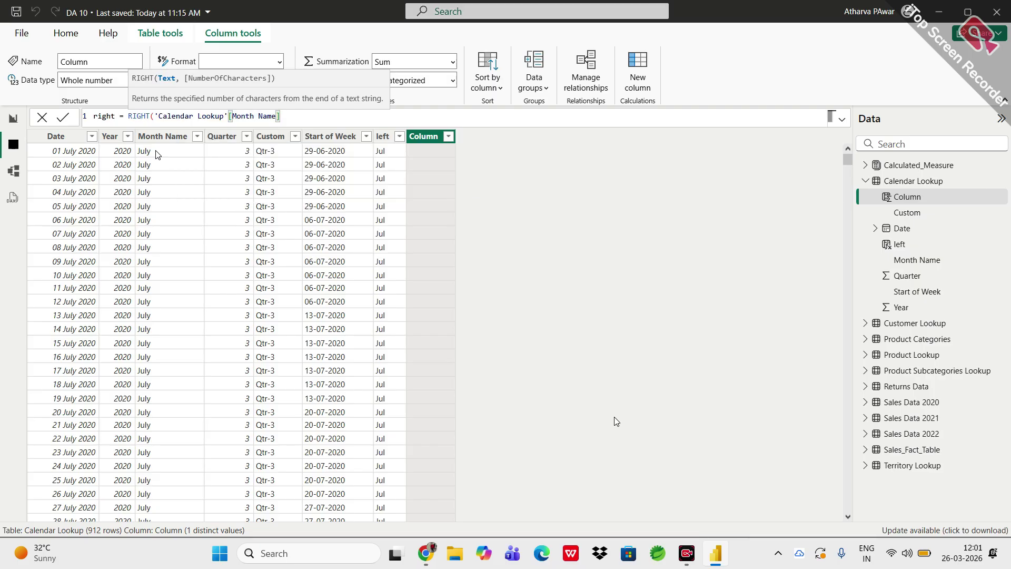
{"action": "type", "text": ",3)"}
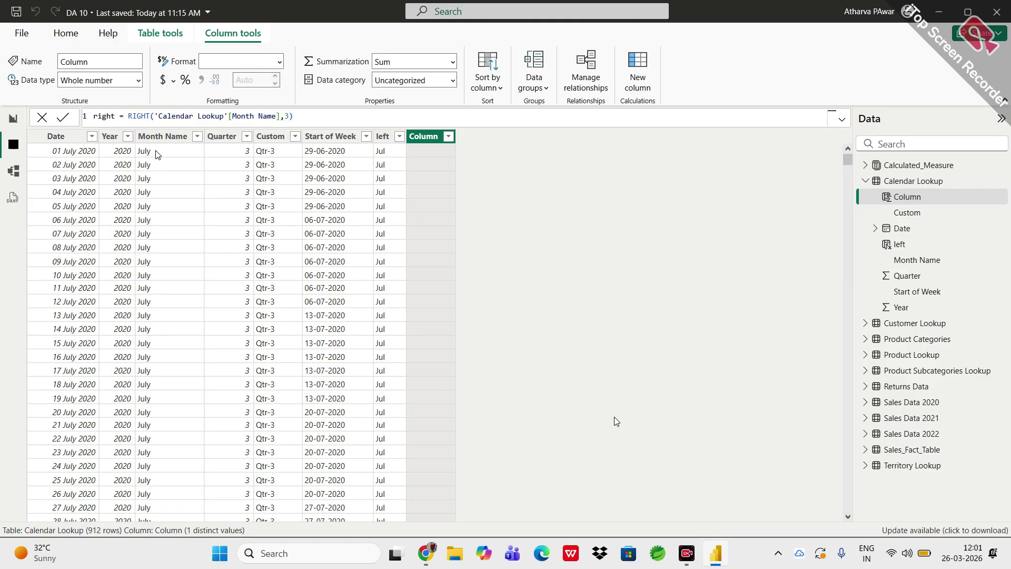
{"action": "key", "text": "Return"}
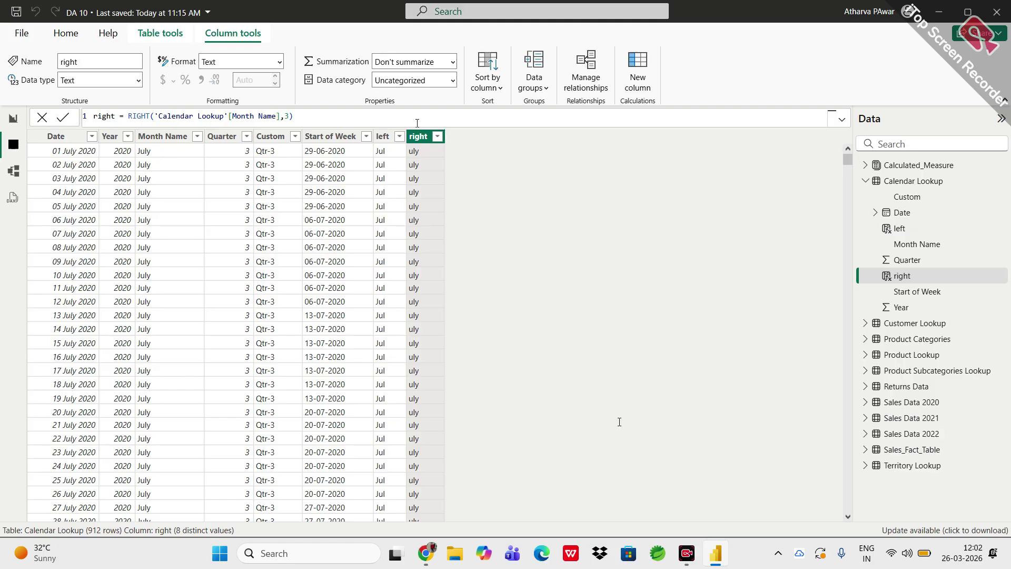
- Add another calculated column to the Calendar Lookup table and name it mid in its formula
{"action": "left_click", "coordinate": [632, 62]}
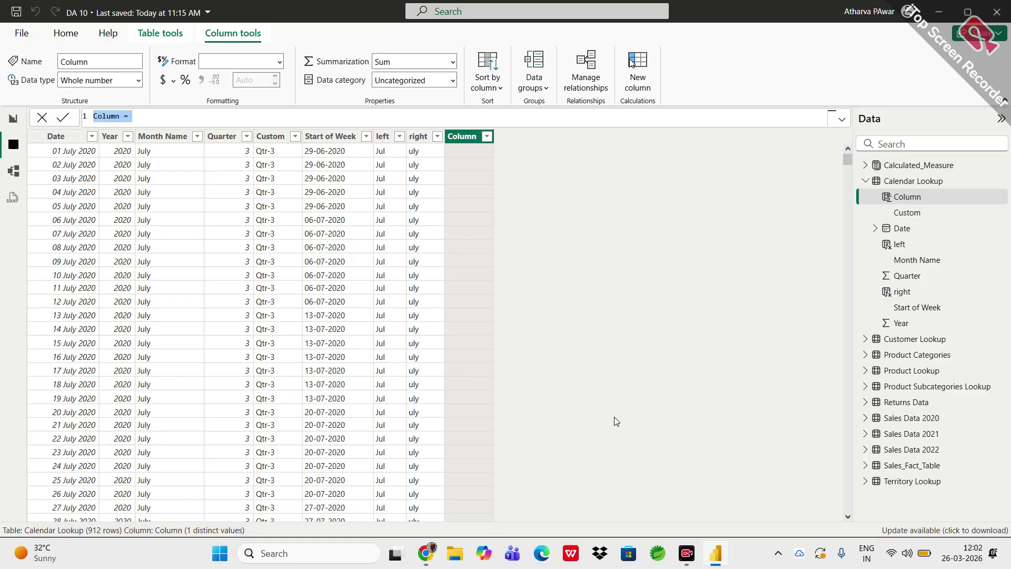
{"action": "type", "text": "mid"}
{"action": "key", "text": "Return"}
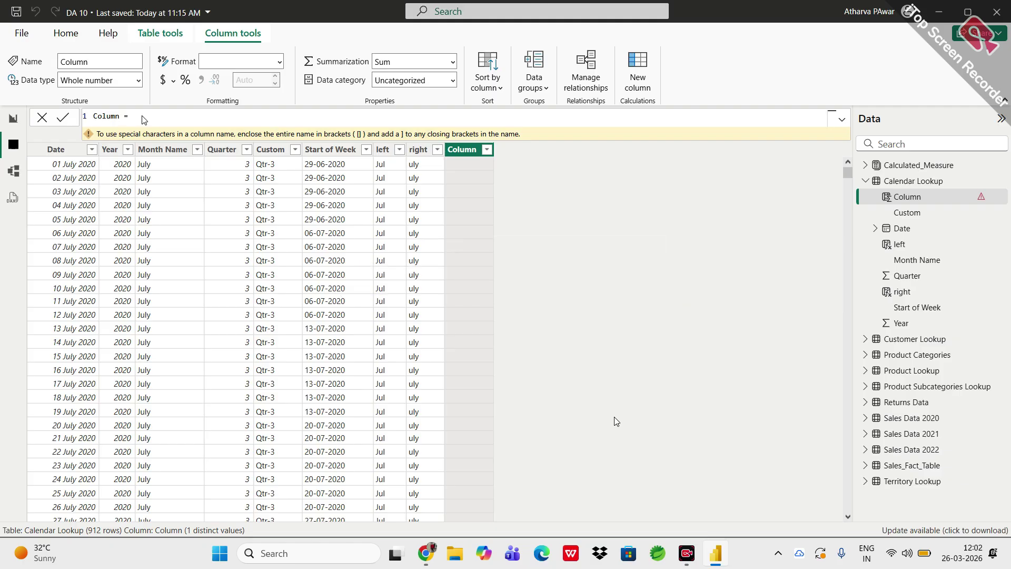
{"action": "key", "text": "BackSpace"}
{"action": "key", "text": "BackSpace"}
{"action": "key", "text": "BackSpace"}
{"action": "key", "text": "BackSpace"}
{"action": "key", "text": "BackSpace"}
{"action": "key", "text": "BackSpace"}
{"action": "key", "text": "BackSpace"}
{"action": "key", "text": "BackSpace"}
{"action": "key", "text": "BackSpace"}
{"action": "type", "text": "mid ="}
- Define the mid column as MID('Calendar Lookup'[Month Name],2,3) and commit the formula
{"action": "type", "text": "mi"}
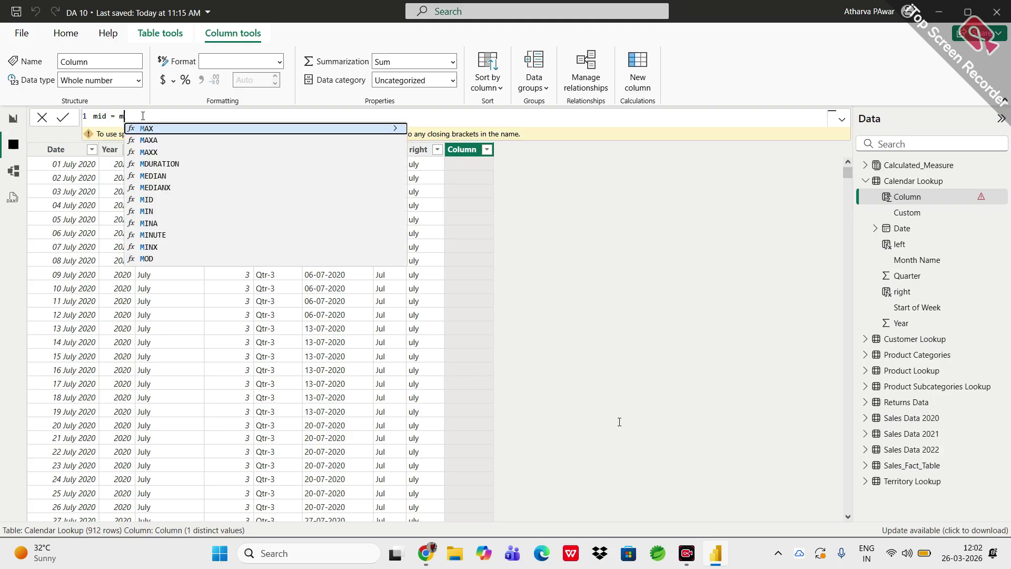
{"action": "type", "text": "d"}
{"action": "key", "text": "Tab"}
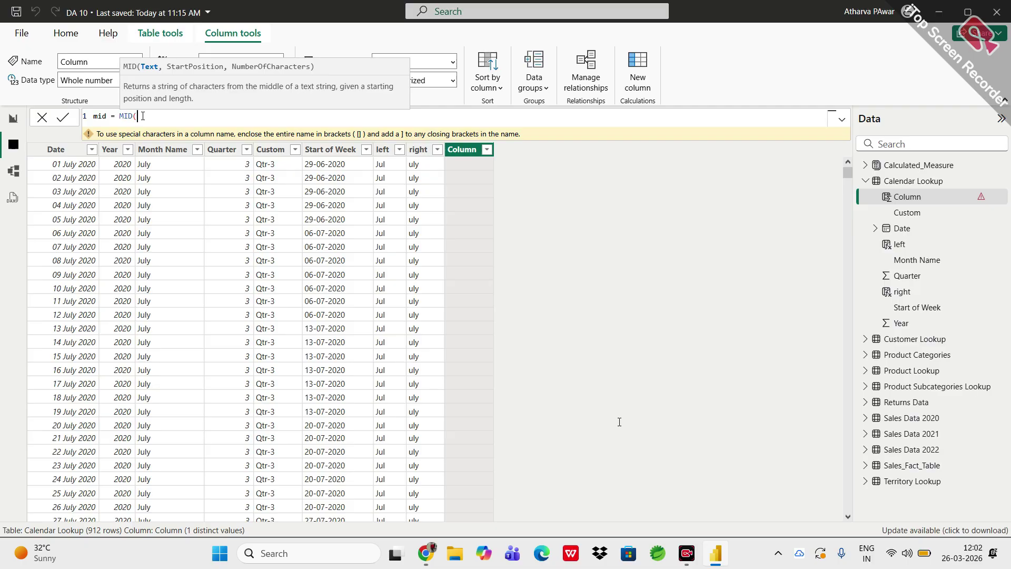
{"action": "type", "text": "m"}
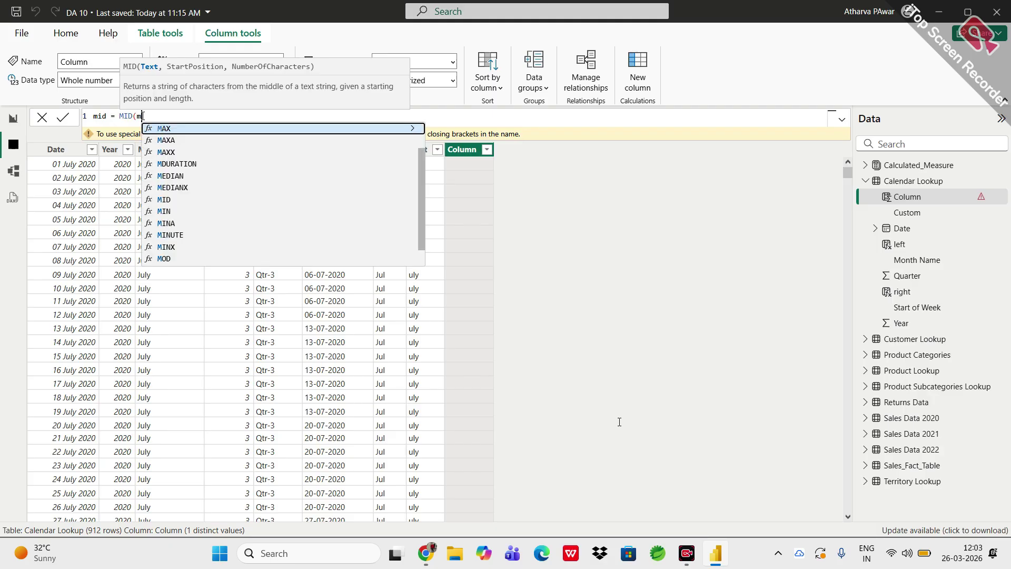
{"action": "type", "text": "onth"}
{"action": "key", "text": "Up"}
{"action": "key", "text": "Up"}
{"action": "key", "text": "Up"}
{"action": "key", "text": "Up"}
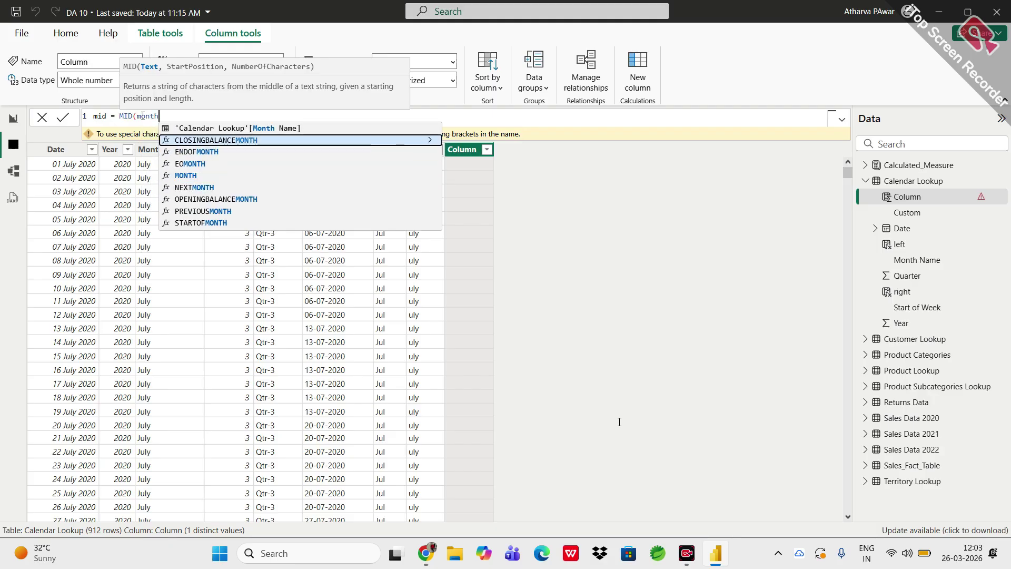
{"action": "key", "text": "Tab"}
{"action": "type", "text": ","}
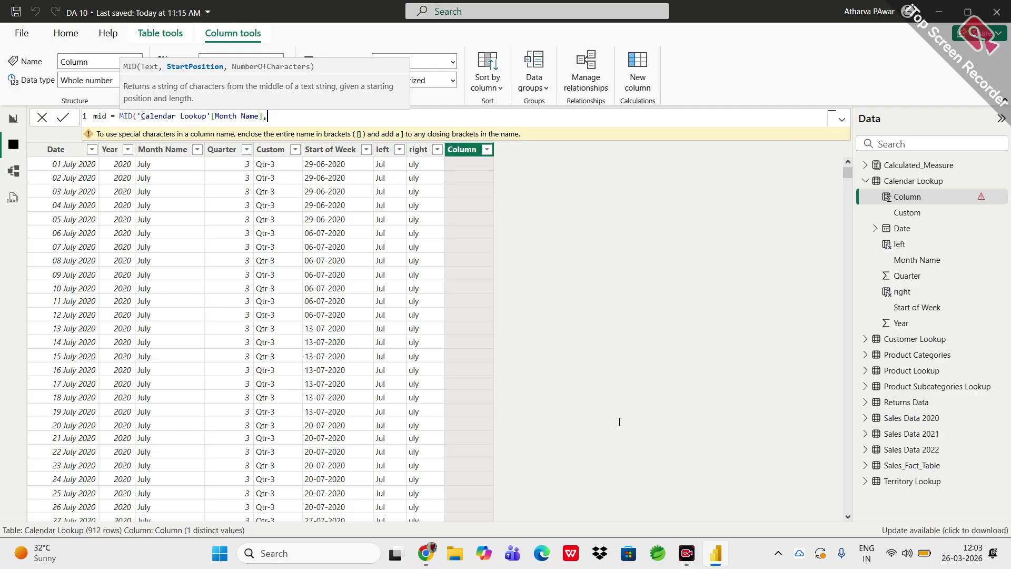
{"action": "type", "text": "2,"}
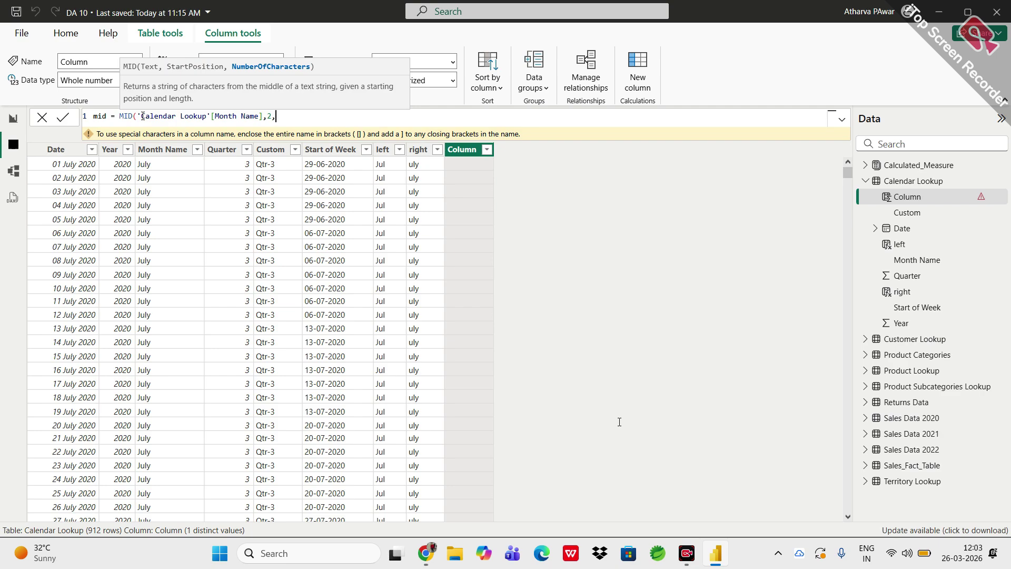
{"action": "type", "text": "3)"}
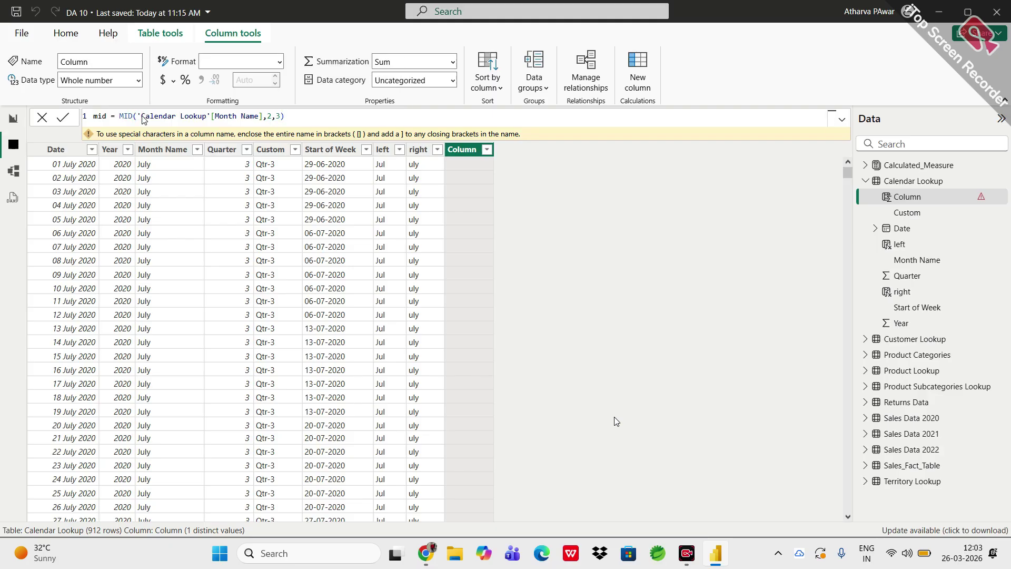
{"action": "key", "text": "Return"}
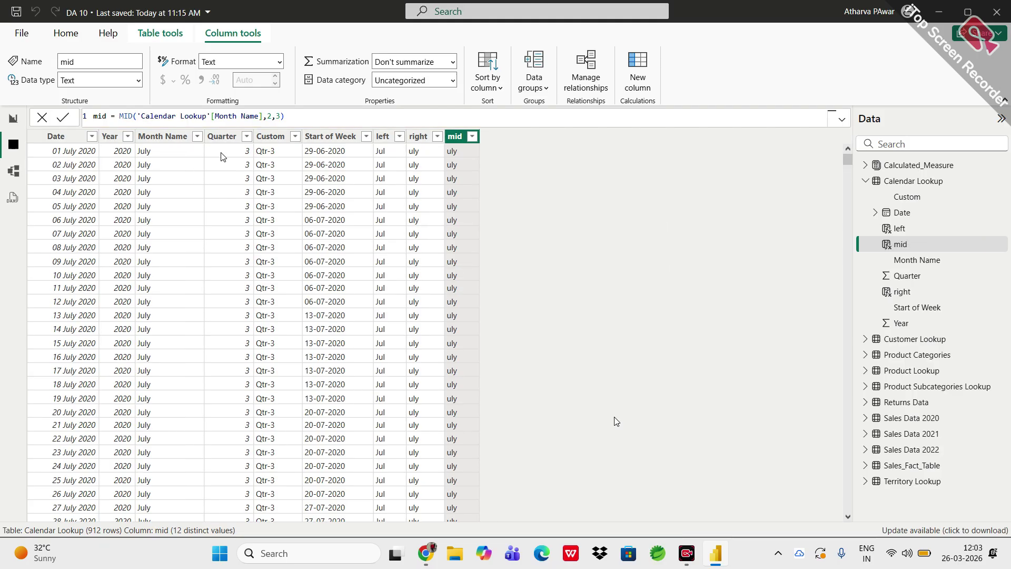
{"action": "left_click", "coordinate": [153, 156]}
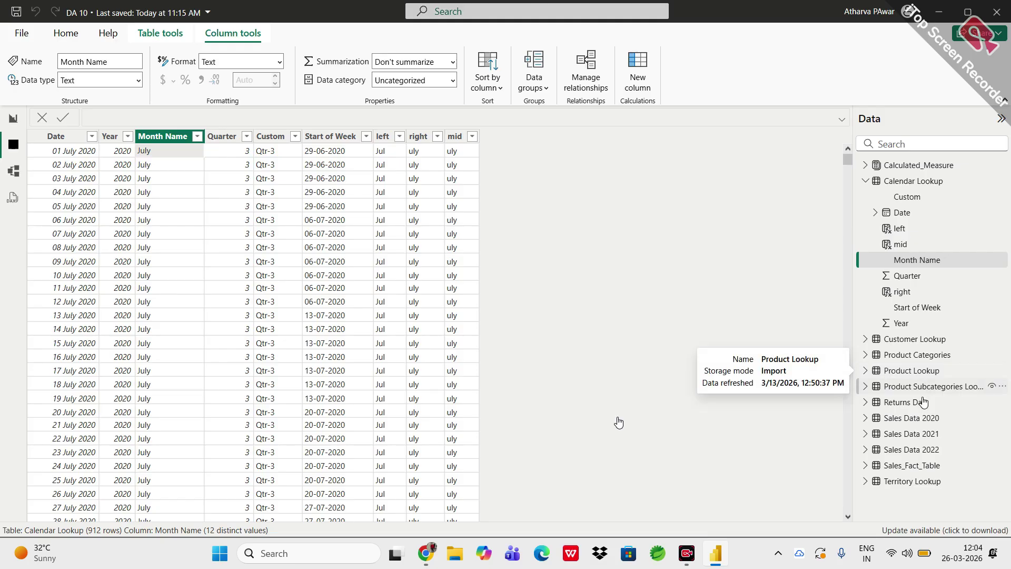
- Open the Product Lookup table and add a calculated column named search_hiphen
{"action": "left_click", "coordinate": [903, 371]}
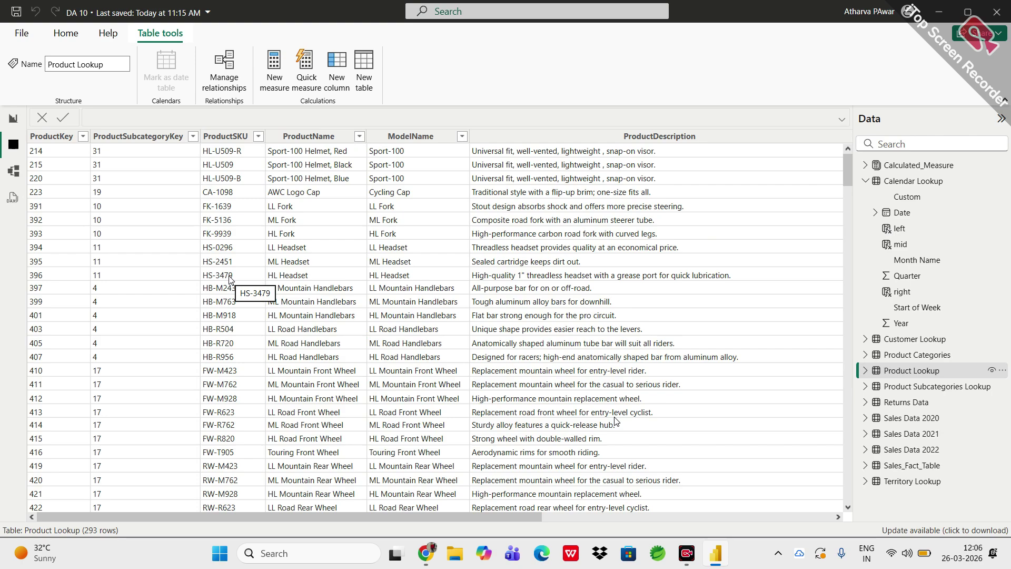
{"action": "left_click", "coordinate": [337, 61]}
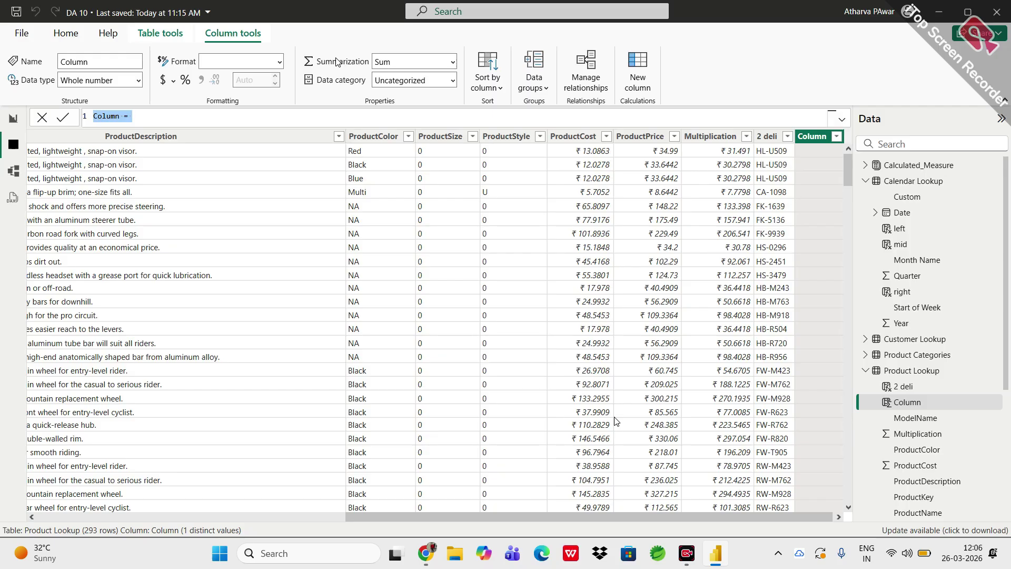
{"action": "key", "text": "BackSpace"}
{"action": "type", "text": "search_hiphe"}
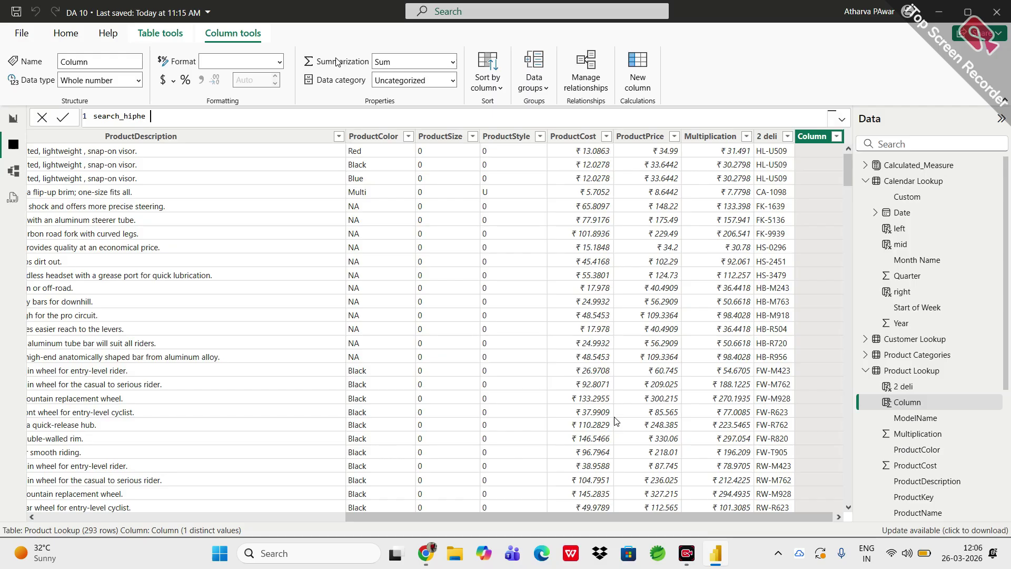
{"action": "type", "text": "n ="}
- Define the search_hiphen column as SEARCH("-",'Product Lookup'[ProductSKU]) and commit the formula
{"action": "type", "text": "SEARCH("}
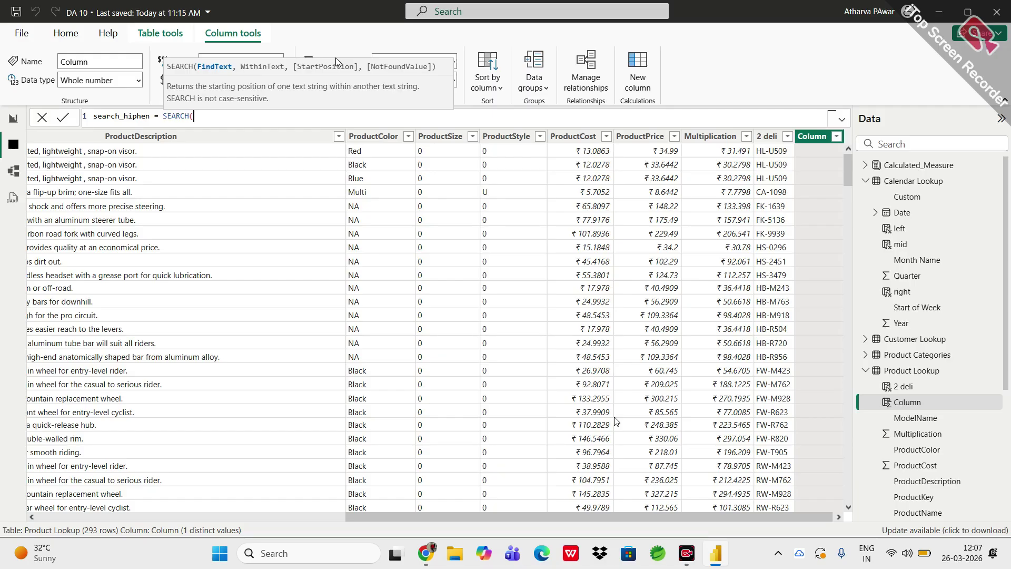
{"action": "type", "text": "\"-\","}
{"action": "type", "text": "product"}
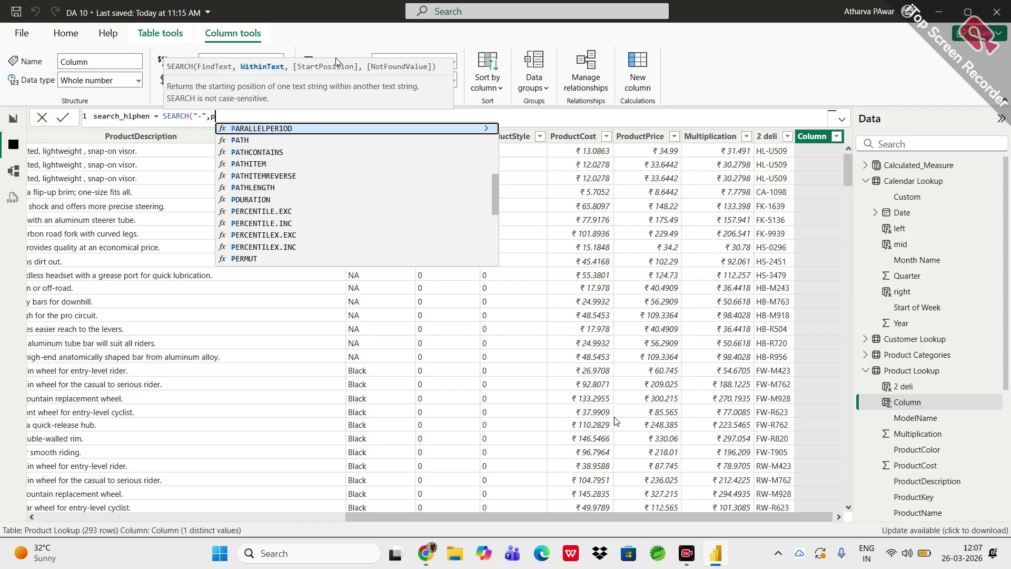
{"action": "key", "text": "Down"}
{"action": "key", "text": "Down"}
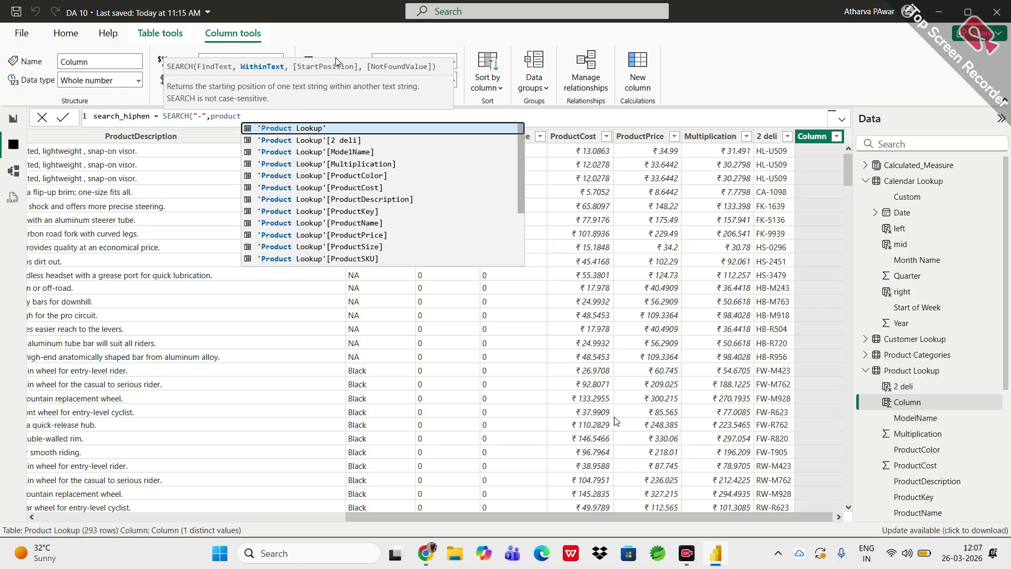
{"action": "key", "text": "Up"}
{"action": "key", "text": "Up"}
{"action": "key", "text": "Up"}
{"action": "key", "text": "Up"}
{"action": "key", "text": "Up"}
{"action": "key", "text": "Up"}
{"action": "key", "text": "Up"}
{"action": "key", "text": "Up"}
{"action": "key", "text": "Tab"}
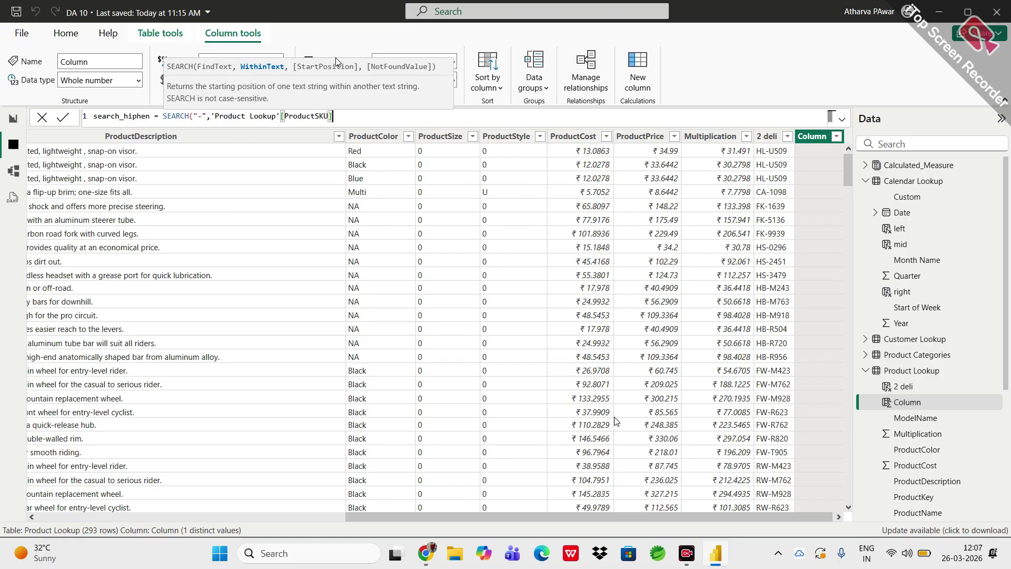
{"action": "type", "text": ")"}
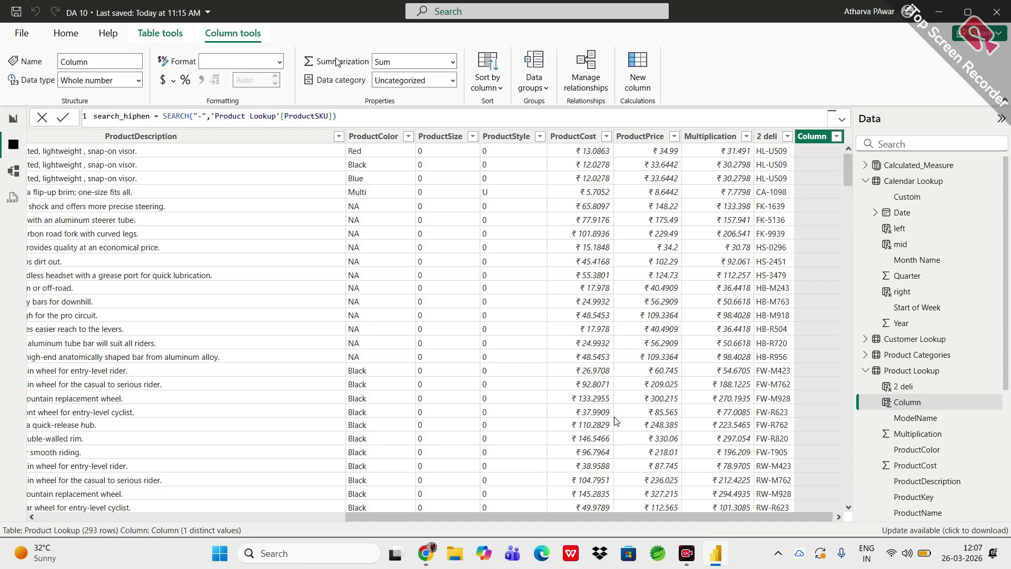
{"action": "key", "text": "Return"}
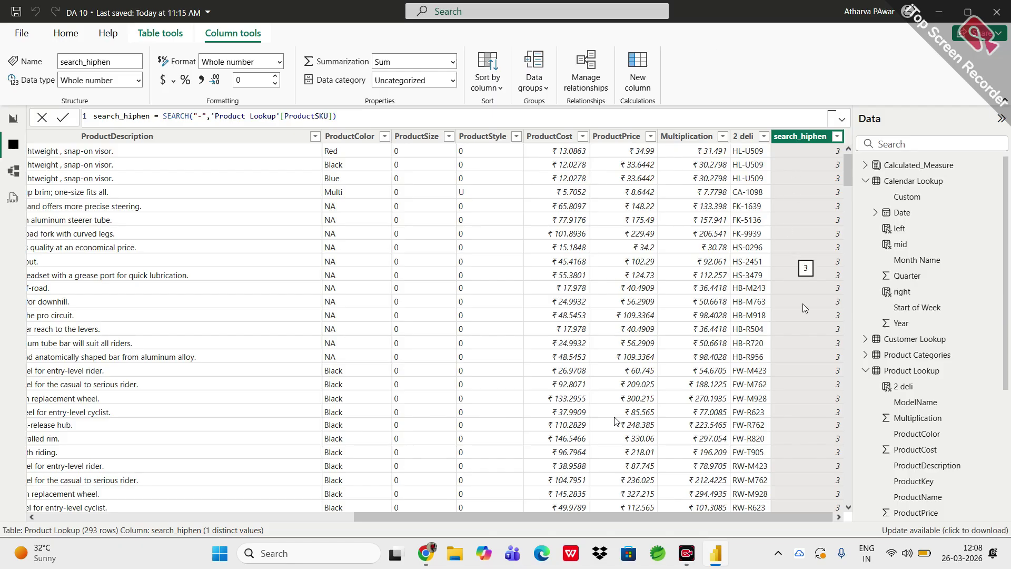
- Examine the search_hiphen values across the rows against the ProductSKU codes, and check the column's distinct values in its filter list
{"action": "scroll", "coordinate": [802, 303], "scroll_direction": "down", "scroll_amount": 20}
{"action": "scroll", "coordinate": [802, 304], "scroll_direction": "up", "scroll_amount": 15}
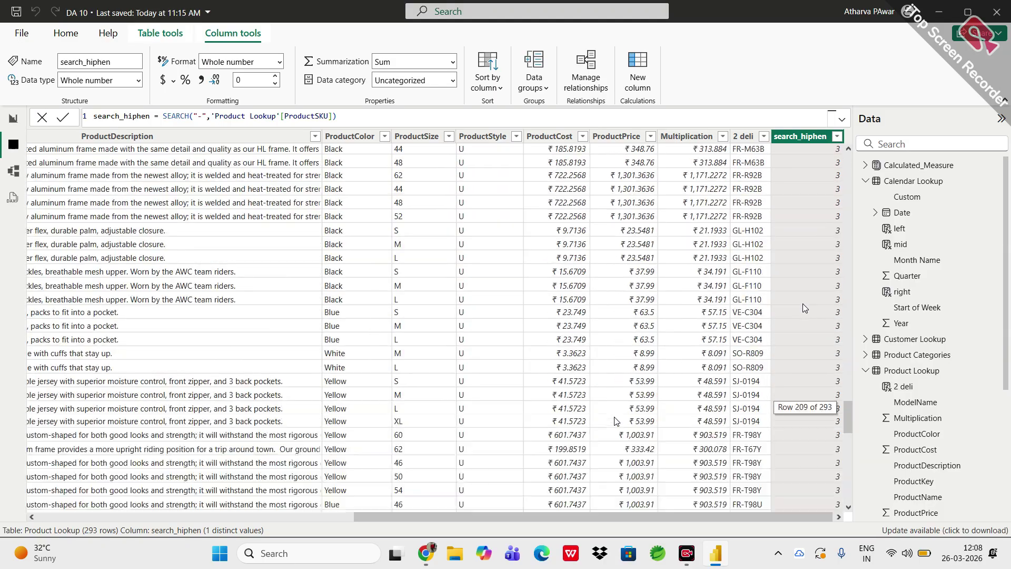
{"action": "scroll", "coordinate": [802, 304], "scroll_direction": "up", "scroll_amount": 6}
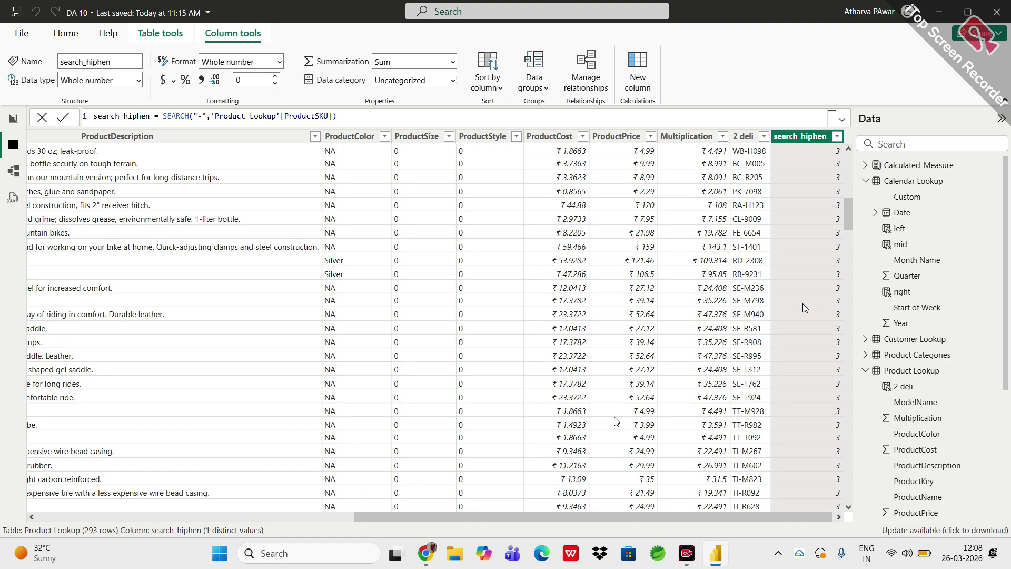
{"action": "scroll", "coordinate": [802, 307], "scroll_direction": "up", "scroll_amount": 10}
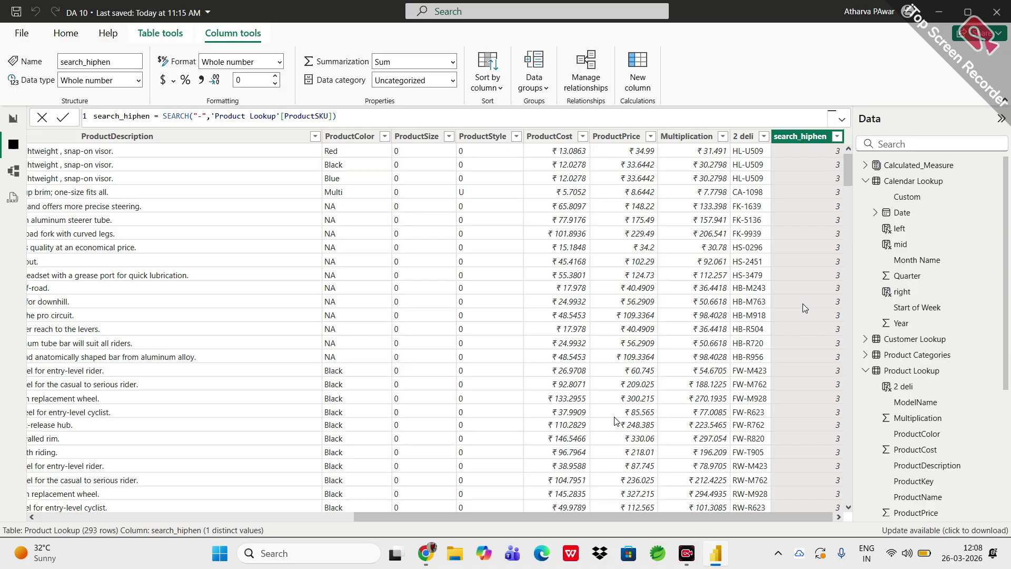
{"action": "scroll", "coordinate": [368, 271], "scroll_direction": "left", "scroll_amount": 10}
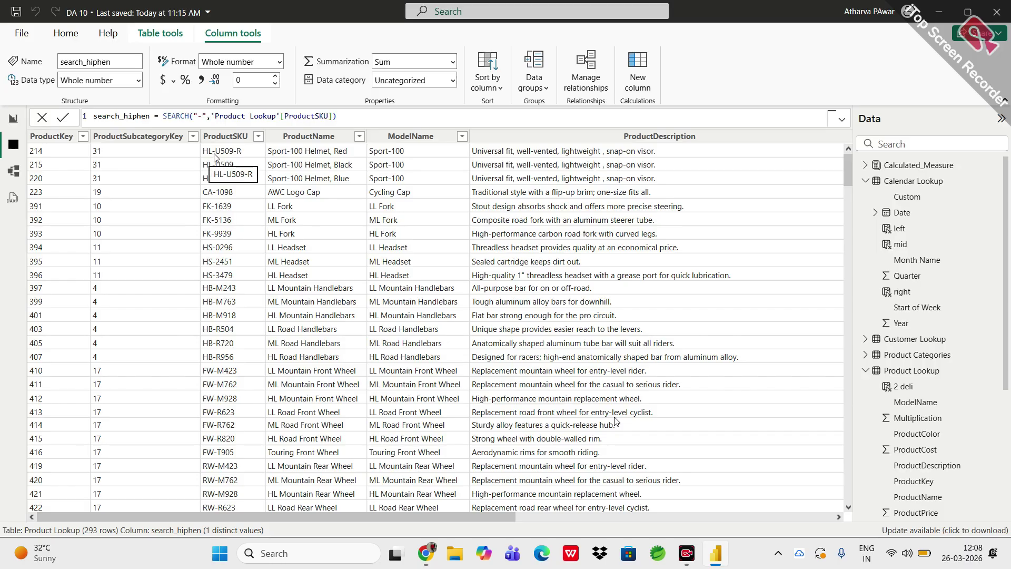
{"action": "scroll", "coordinate": [813, 170], "scroll_direction": "right", "scroll_amount": 10}
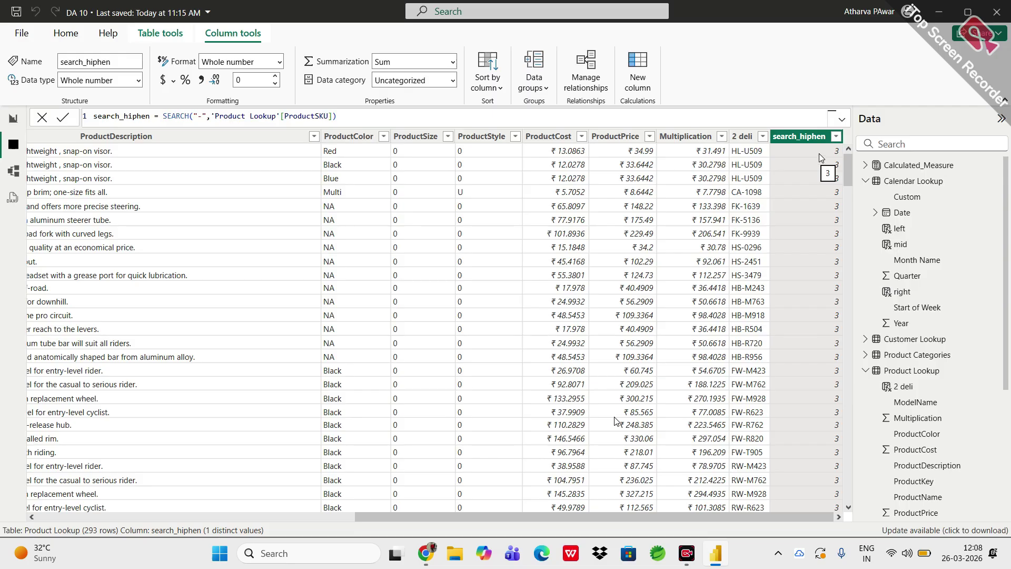
{"action": "left_click", "coordinate": [836, 137]}
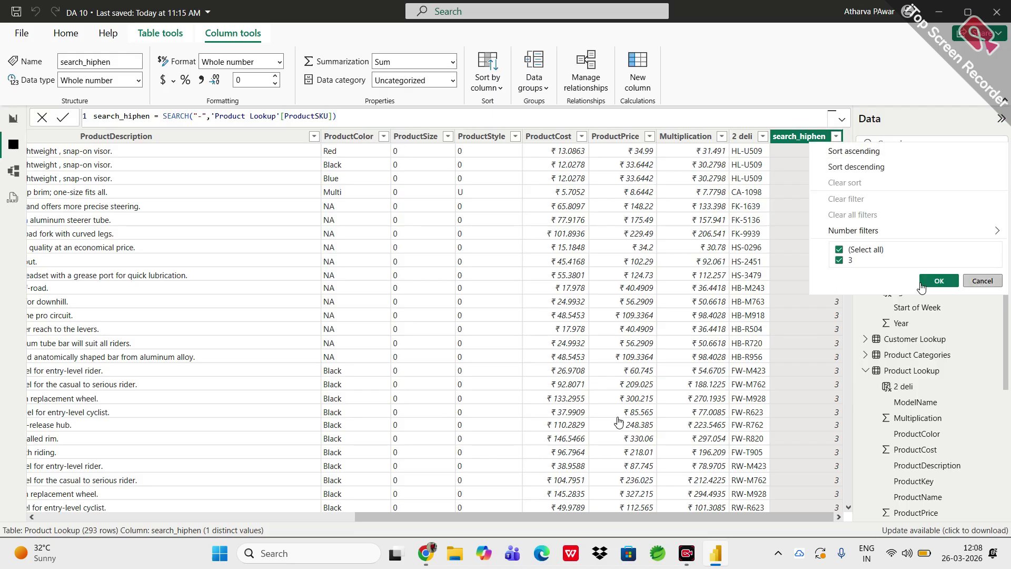
{"action": "left_click", "coordinate": [978, 283]}
{"action": "scroll", "coordinate": [489, 304], "scroll_direction": "left", "scroll_amount": 3}
{"action": "scroll", "coordinate": [489, 305], "scroll_direction": "left", "scroll_amount": 2}
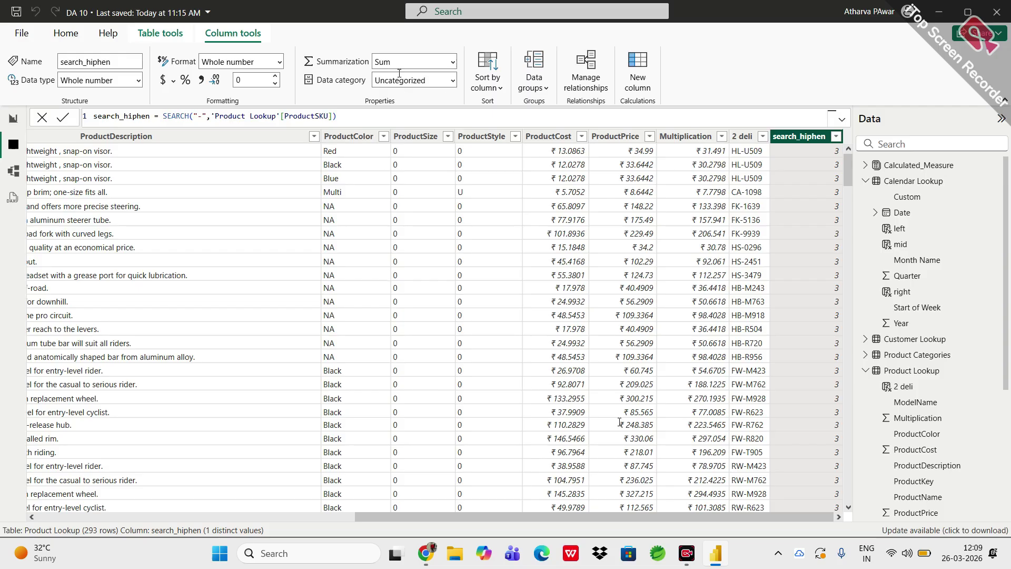
- Add a calculated column named skucategory to Product Lookup and start its LEFT formula with 'Product Lookup'[ProductSKU] as the text
{"action": "left_click", "coordinate": [651, 66]}
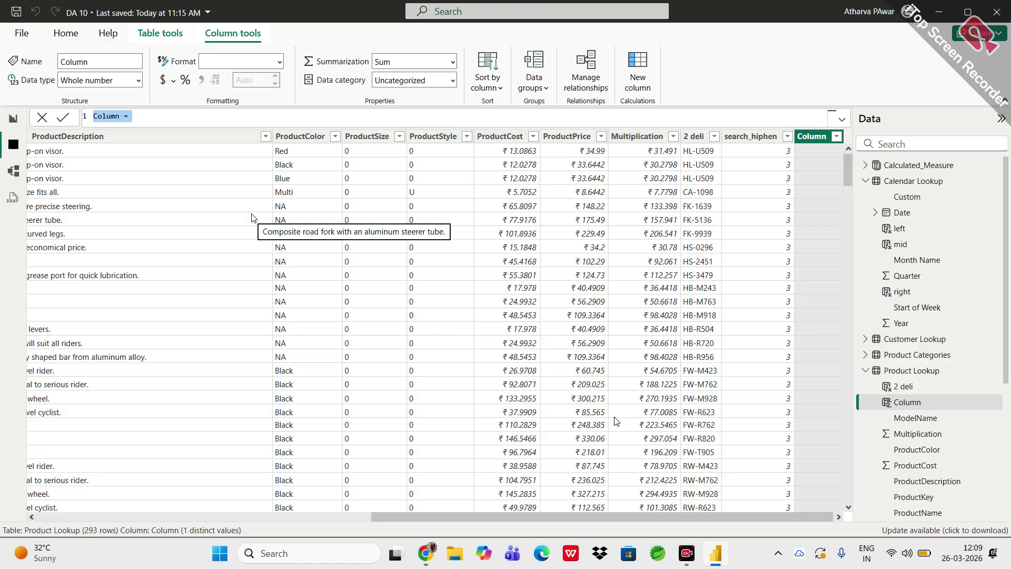
{"action": "key", "text": "BackSpace"}
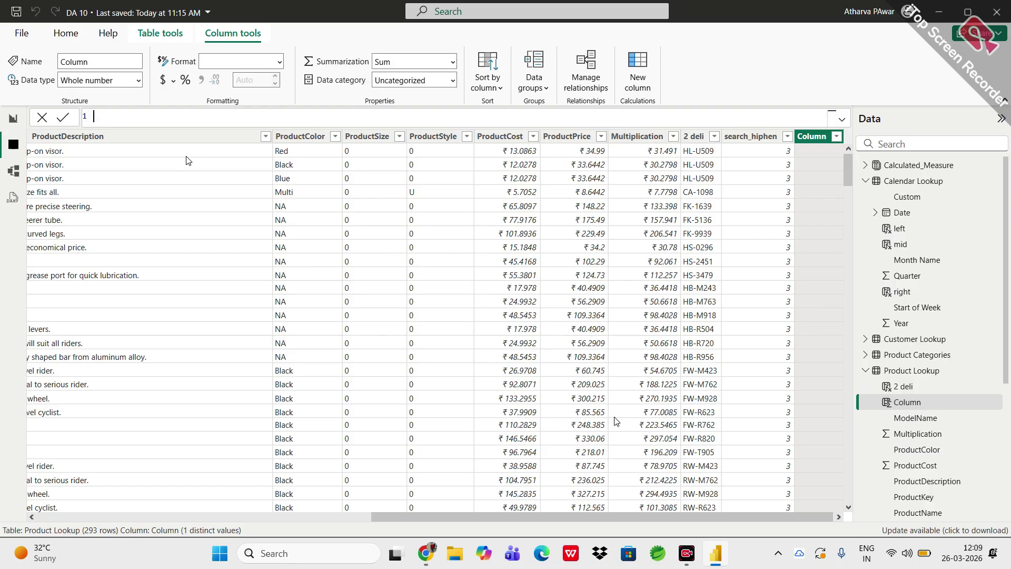
{"action": "type", "text": "skucategory ="}
{"action": "type", "text": "LEFT("}
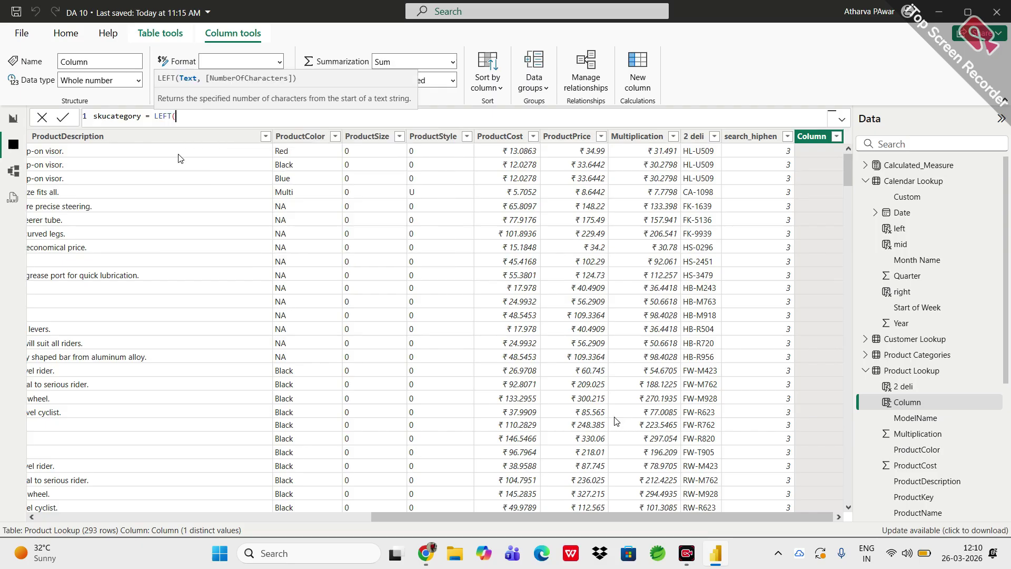
{"action": "type", "text": "product"}
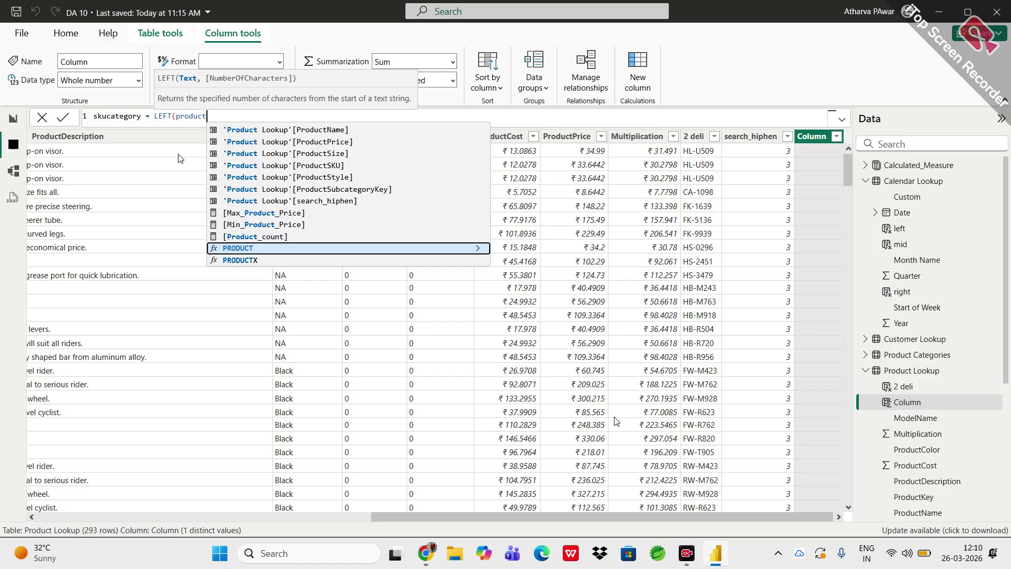
{"action": "key", "text": "Up"}
{"action": "key", "text": "Up"}
{"action": "key", "text": "Up"}
{"action": "key", "text": "Up"}
{"action": "key", "text": "Up"}
{"action": "key", "text": "Up"}
{"action": "key", "text": "Up"}
{"action": "key", "text": "Tab"}
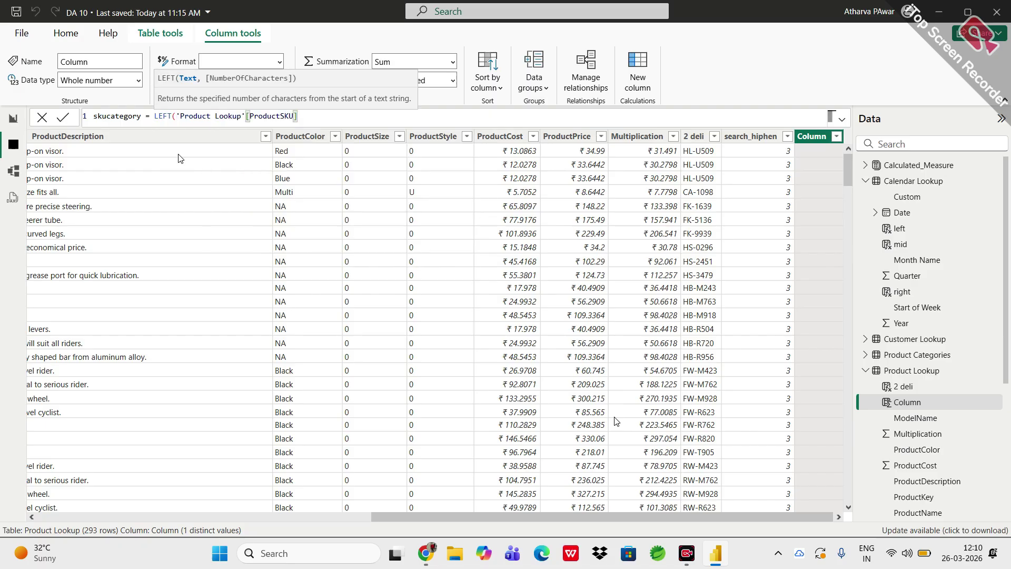
- Supply SEARCH("-",'Product Lookup'[ProductSKU]) as the number of characters in the skucategory LEFT formula and commit it
{"action": "type", "text": ","}
{"action": "type", "text": "search"}
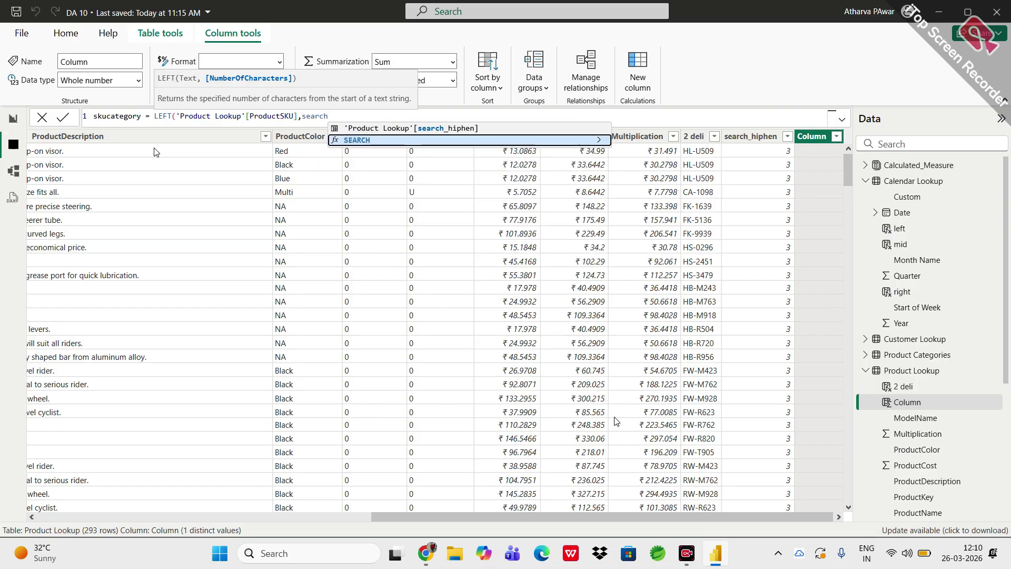
{"action": "key", "text": "Tab"}
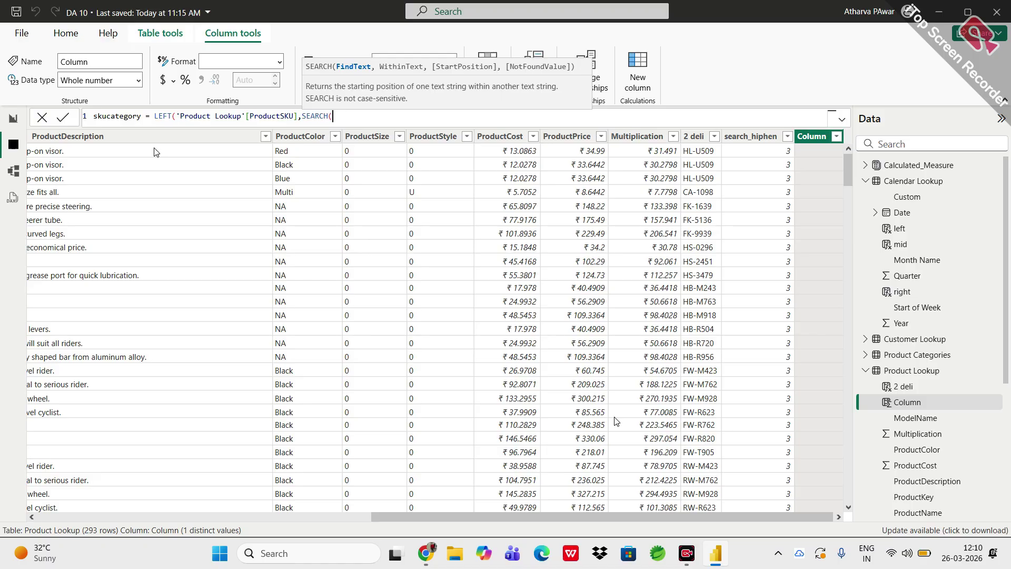
{"action": "type", "text": "\"-\","}
{"action": "type", "text": "prud"}
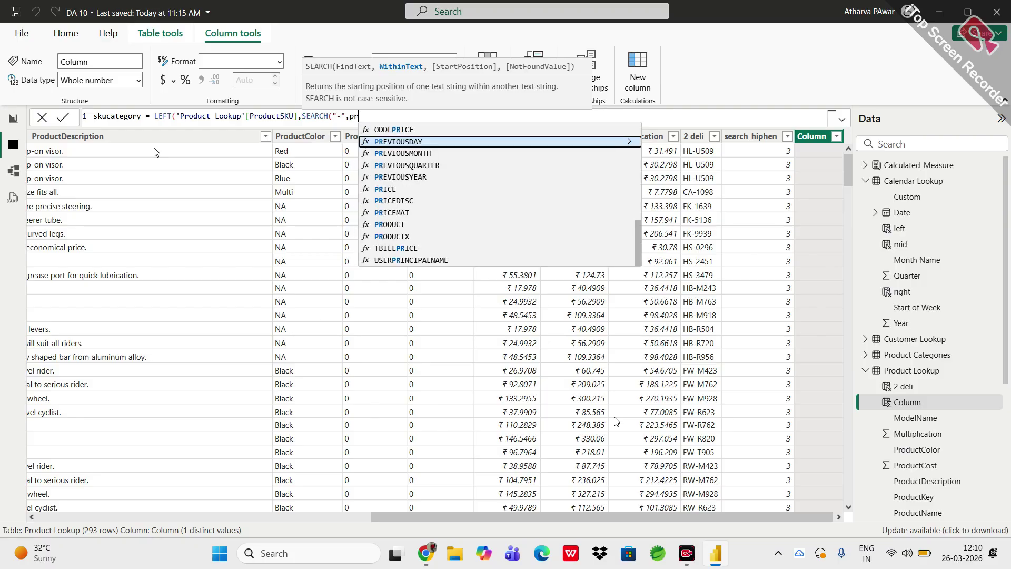
{"action": "key", "text": "BackSpace"}
{"action": "key", "text": "BackSpace"}
{"action": "type", "text": "oduct"}
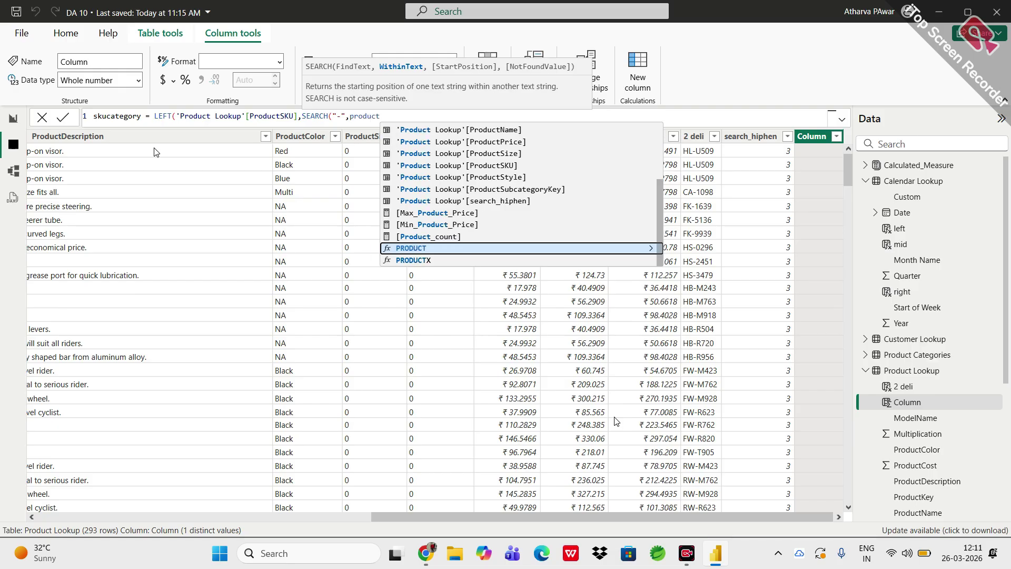
{"action": "key", "text": "Down"}
{"action": "key", "text": "Down"}
{"action": "key", "text": "Down"}
{"action": "key", "text": "Down"}
{"action": "key", "text": "Down"}
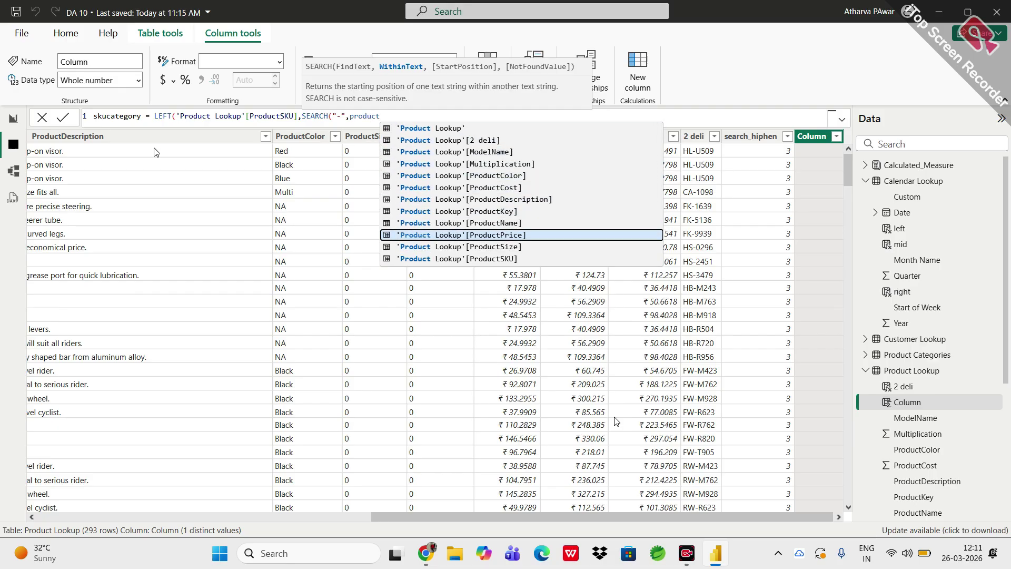
{"action": "key", "text": "Tab"}
{"action": "type", "text": ")"}
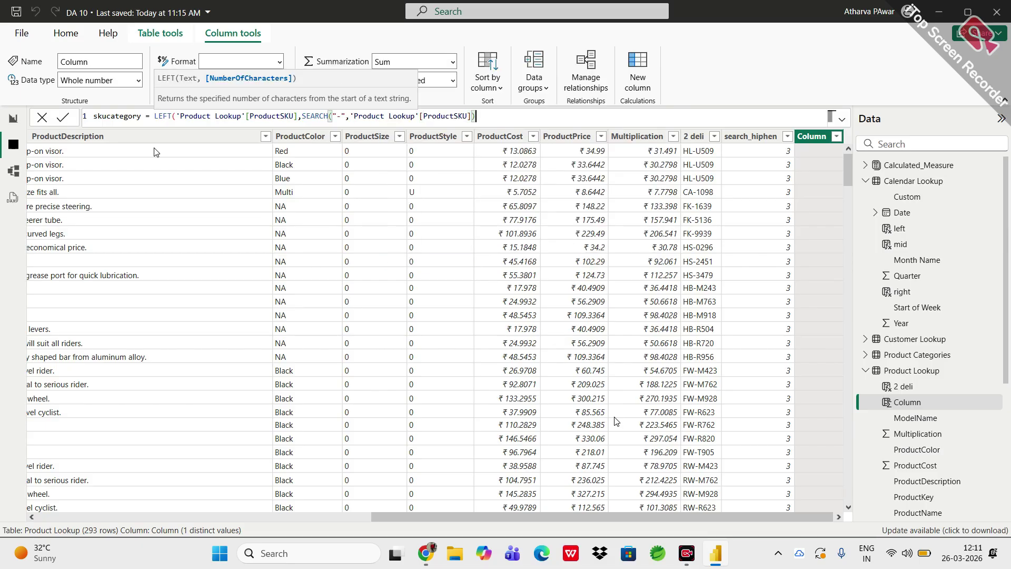
{"action": "key", "text": "Return"}
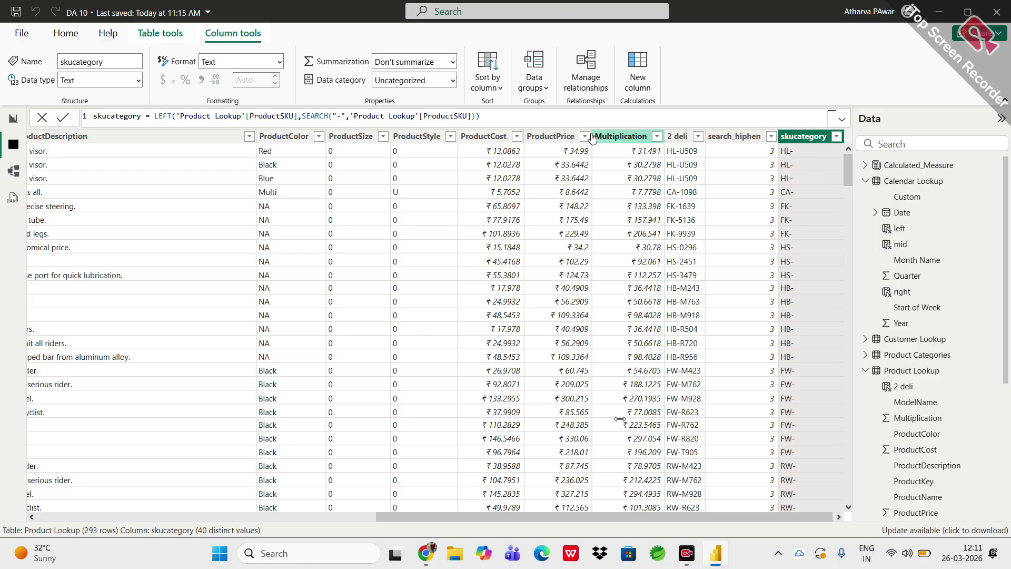
- Subtract 1 from the SEARCH result in the skucategory formula and commit it to drop the hyphen
{"action": "left_click", "coordinate": [497, 115]}
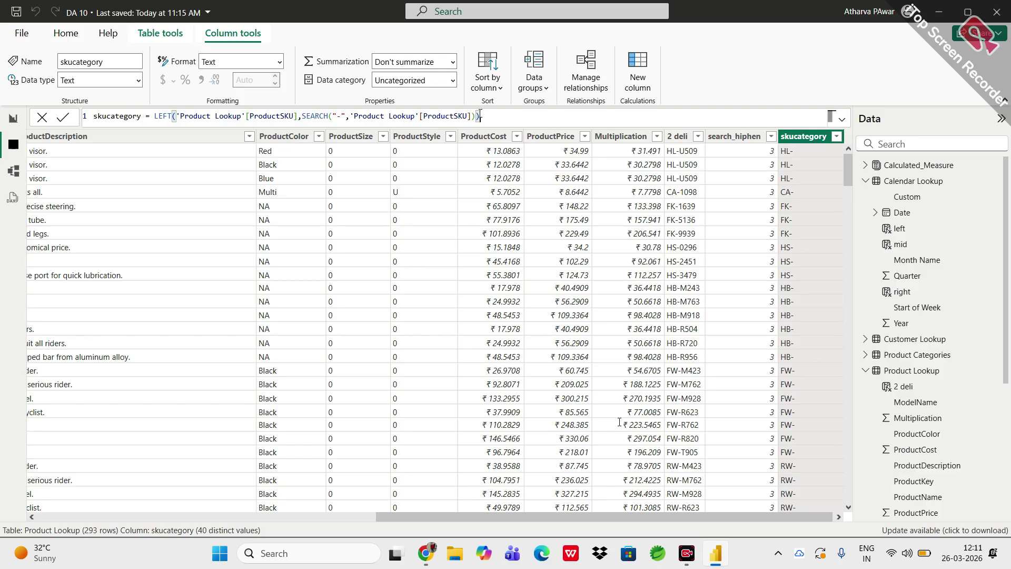
{"action": "type", "text": "-1"}
{"action": "key", "text": "Return"}
{"action": "scroll", "coordinate": [197, 262], "scroll_direction": "left", "scroll_amount": 10}
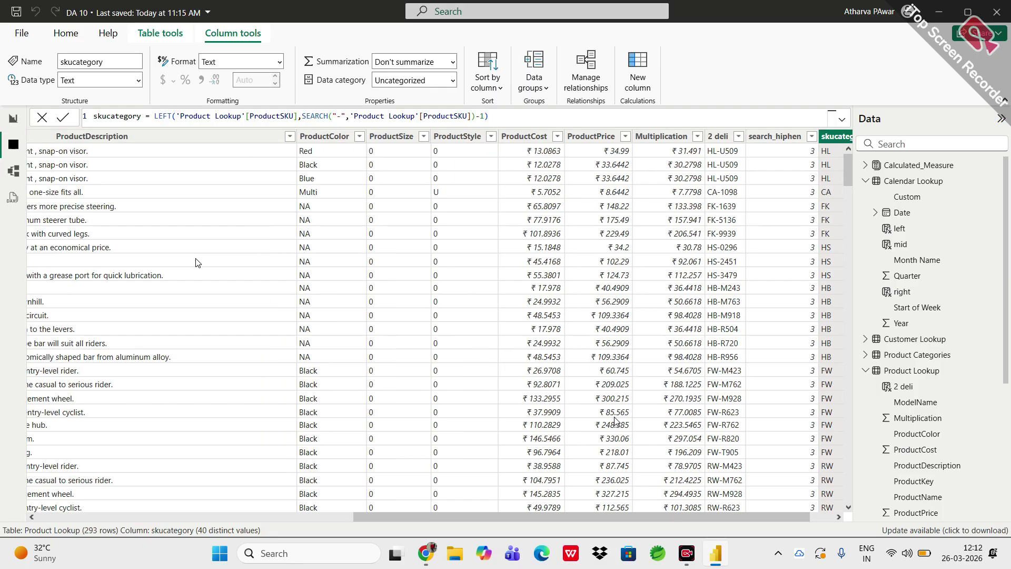
{"action": "scroll", "coordinate": [198, 262], "scroll_direction": "left", "scroll_amount": 5}
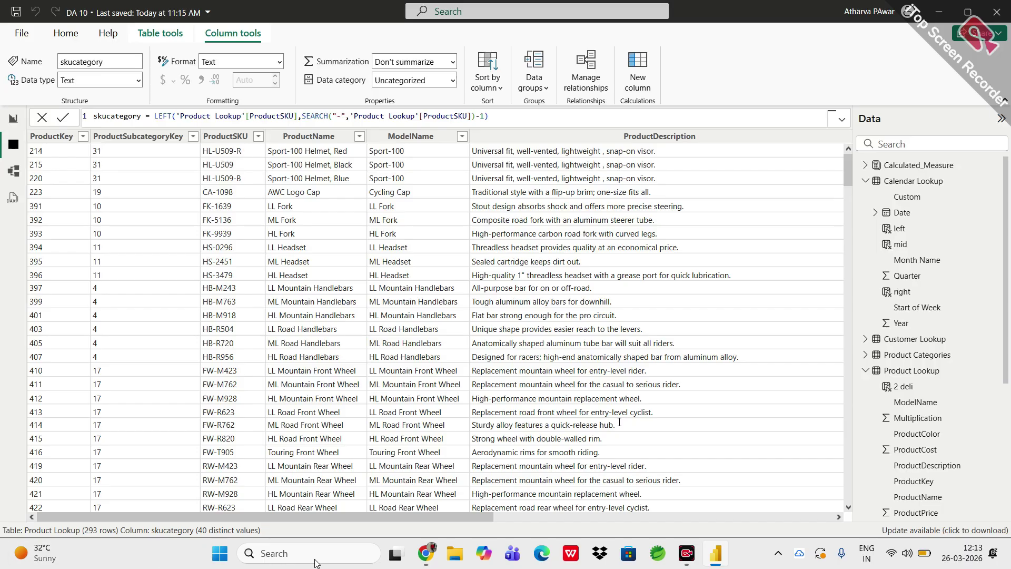
- Switch to the Google Meet call in Chrome, look through its participant list, and return to Power BI
{"action": "mouse_move", "coordinate": [426, 561]}
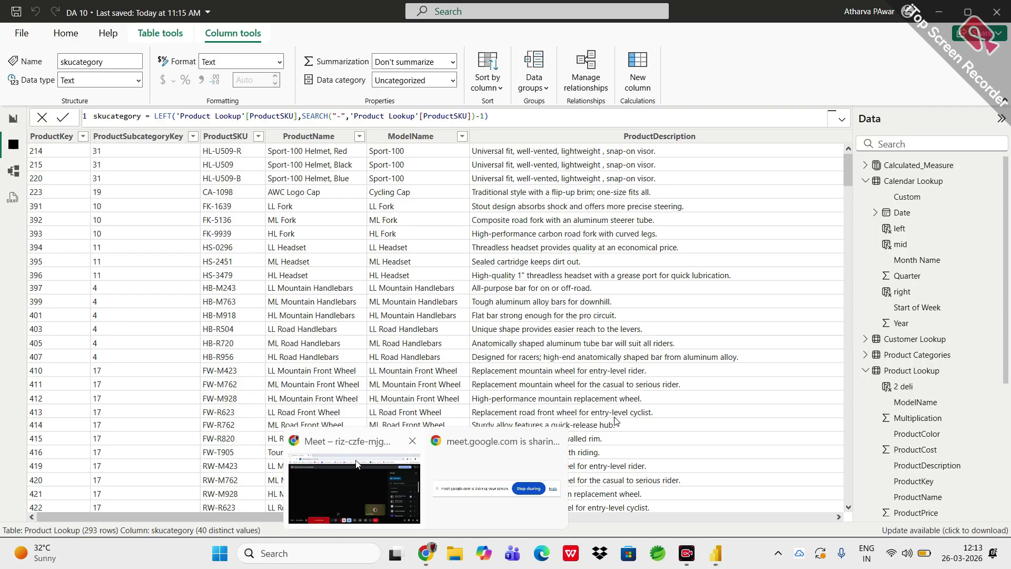
{"action": "left_click", "coordinate": [614, 415]}
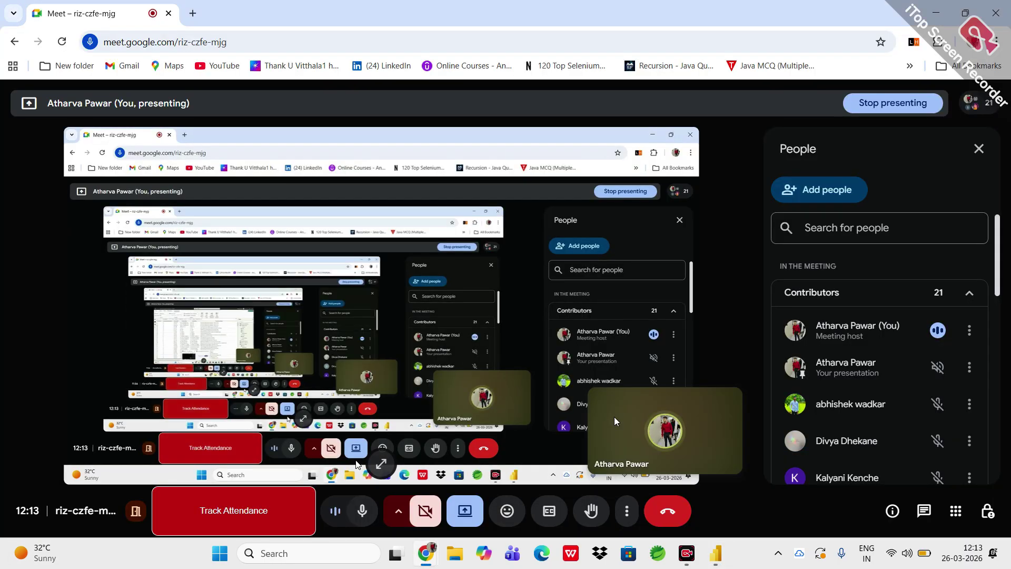
{"action": "scroll", "coordinate": [888, 456], "scroll_direction": "down", "scroll_amount": 10}
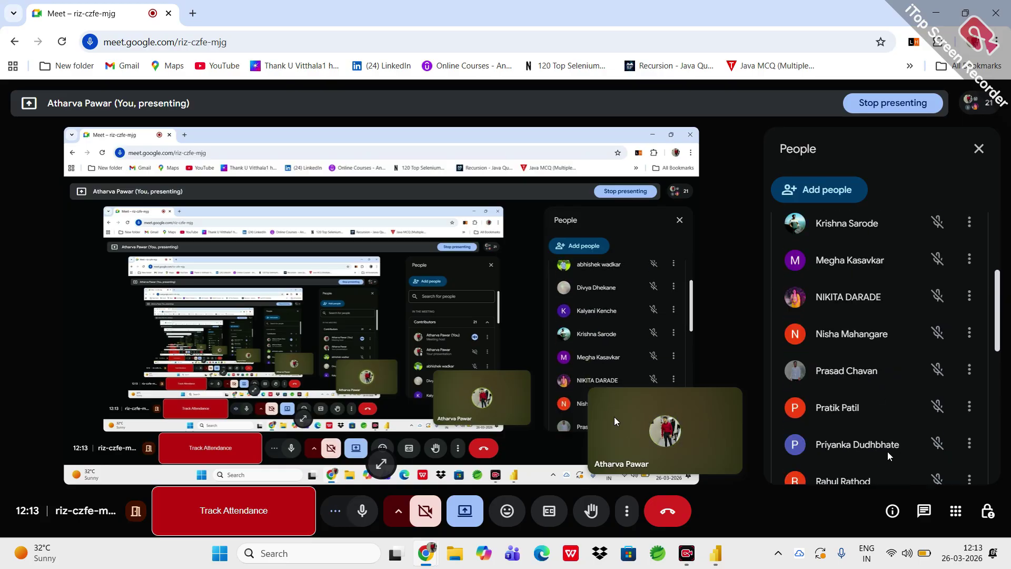
{"action": "scroll", "coordinate": [889, 456], "scroll_direction": "down", "scroll_amount": 2}
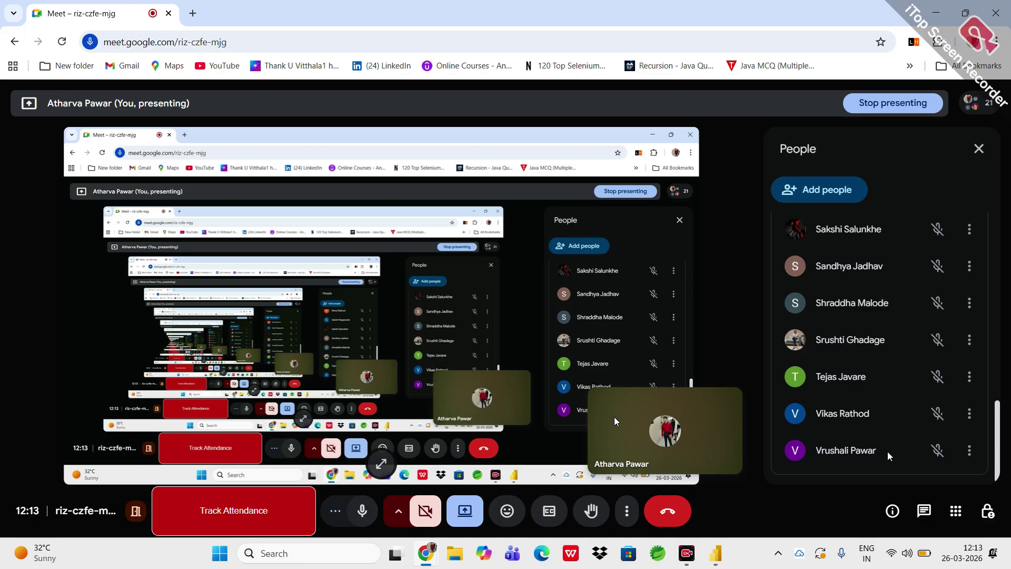
{"action": "scroll", "coordinate": [888, 456], "scroll_direction": "up", "scroll_amount": 6}
{"action": "scroll", "coordinate": [888, 456], "scroll_direction": "down", "scroll_amount": 4}
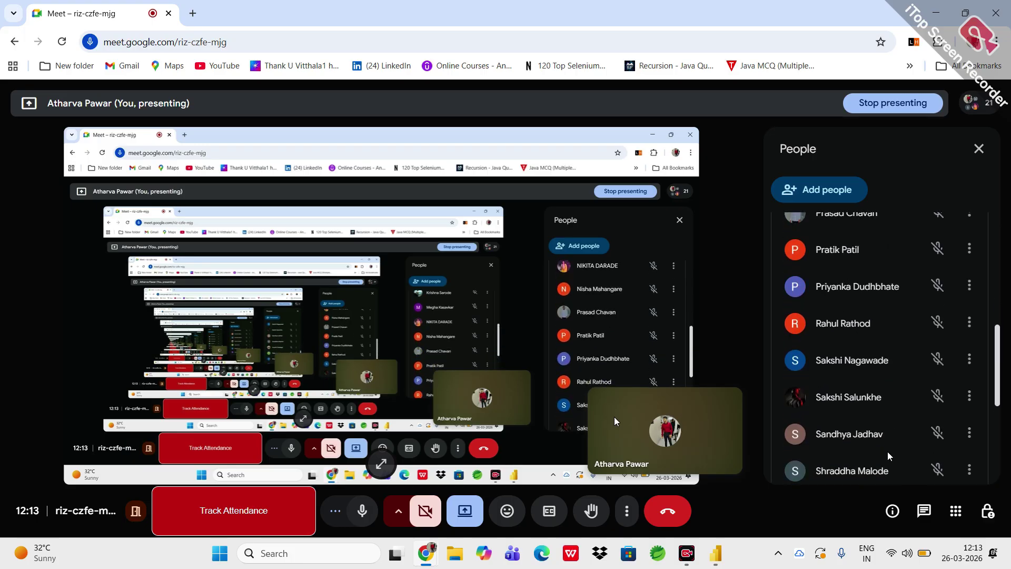
{"action": "scroll", "coordinate": [888, 456], "scroll_direction": "up", "scroll_amount": 10}
{"action": "scroll", "coordinate": [889, 456], "scroll_direction": "up", "scroll_amount": 1}
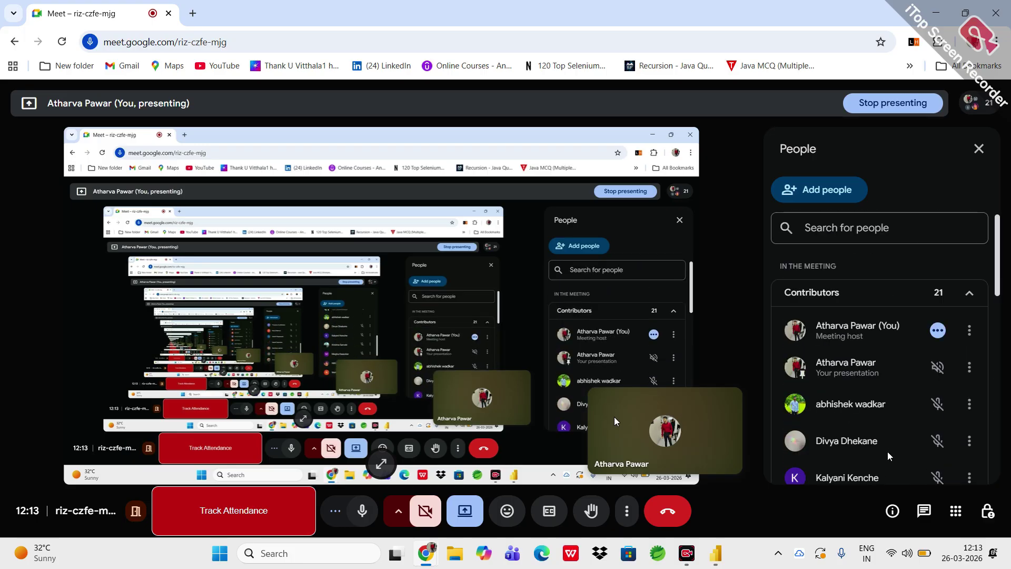
{"action": "scroll", "coordinate": [861, 425], "scroll_direction": "down", "scroll_amount": 1}
{"action": "scroll", "coordinate": [860, 426], "scroll_direction": "down", "scroll_amount": 3}
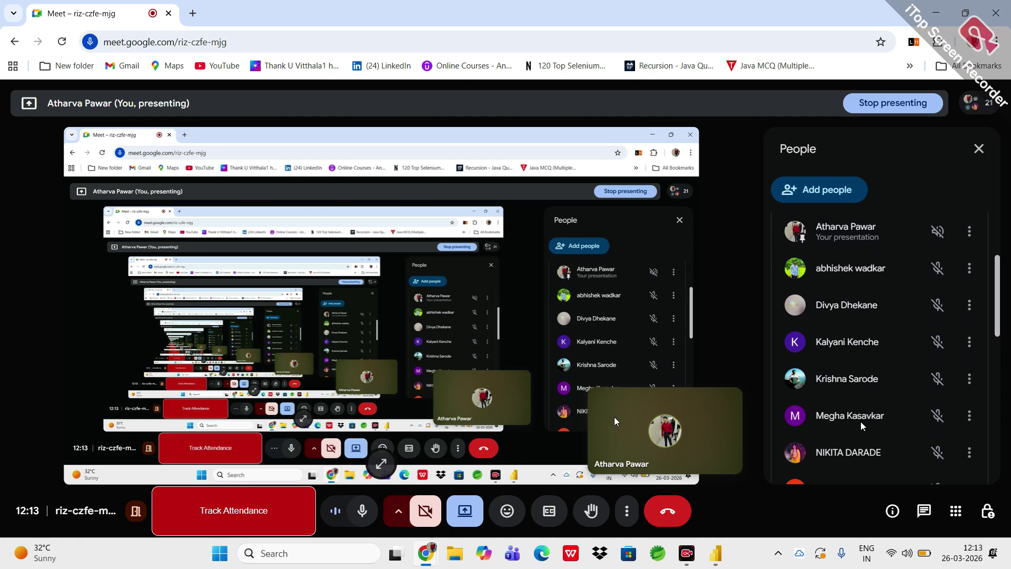
{"action": "scroll", "coordinate": [860, 426], "scroll_direction": "down", "scroll_amount": 1}
{"action": "scroll", "coordinate": [861, 425], "scroll_direction": "down", "scroll_amount": 4}
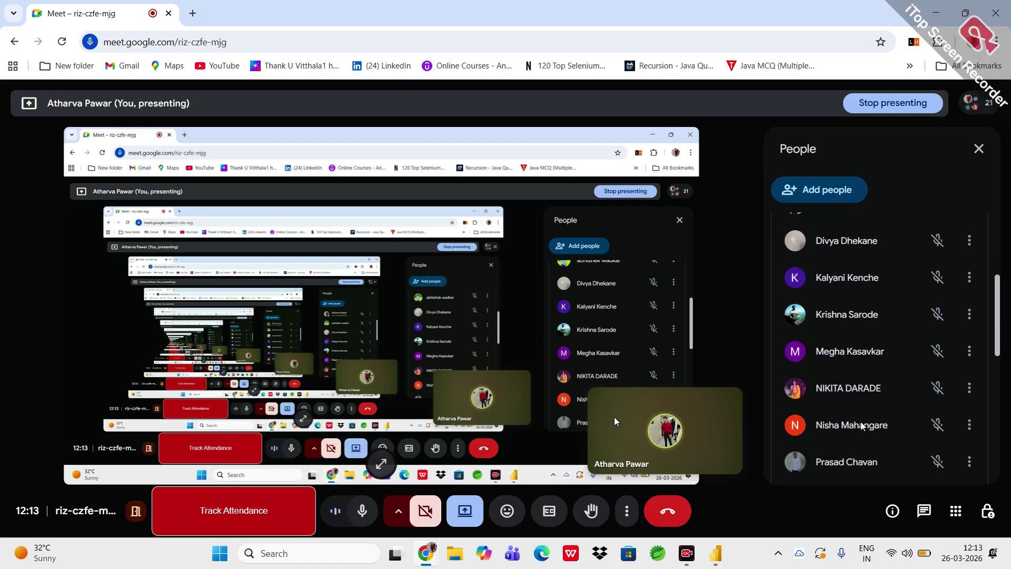
{"action": "scroll", "coordinate": [860, 425], "scroll_direction": "down", "scroll_amount": 3}
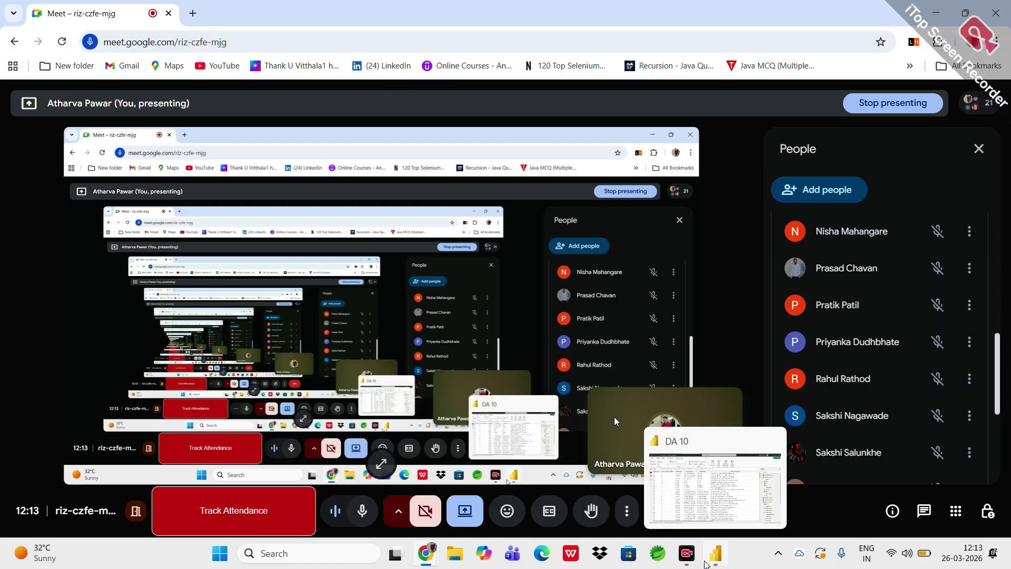
{"action": "scroll", "coordinate": [831, 469], "scroll_direction": "down", "scroll_amount": 1}
{"action": "scroll", "coordinate": [831, 468], "scroll_direction": "down", "scroll_amount": 4}
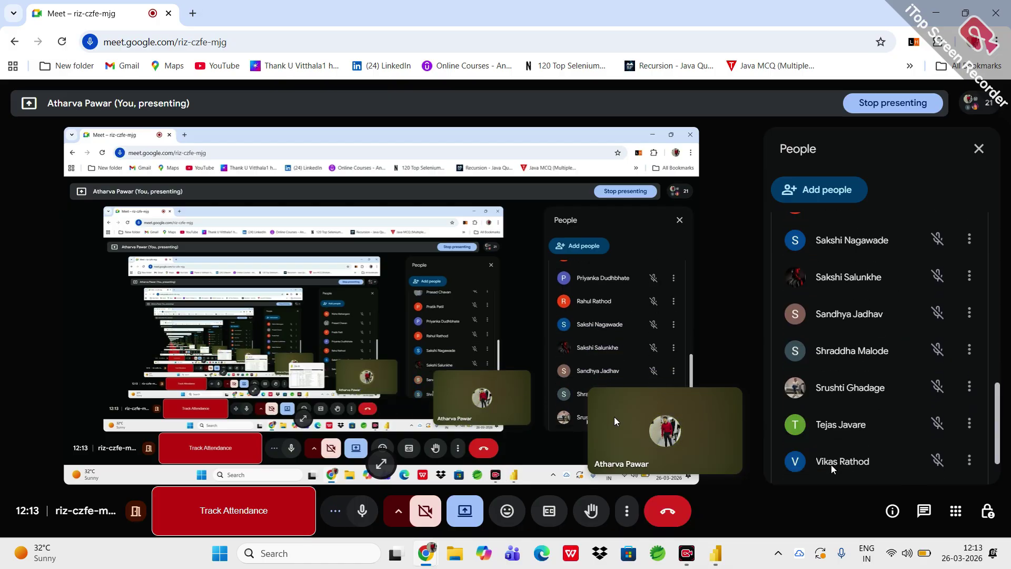
{"action": "scroll", "coordinate": [831, 468], "scroll_direction": "up", "scroll_amount": 6}
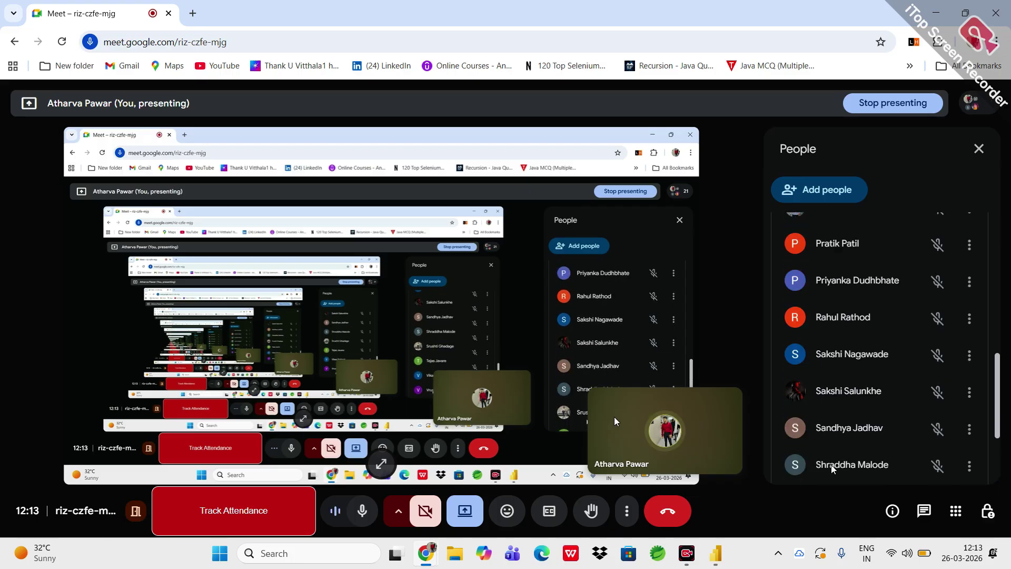
{"action": "scroll", "coordinate": [803, 447], "scroll_direction": "up", "scroll_amount": 3}
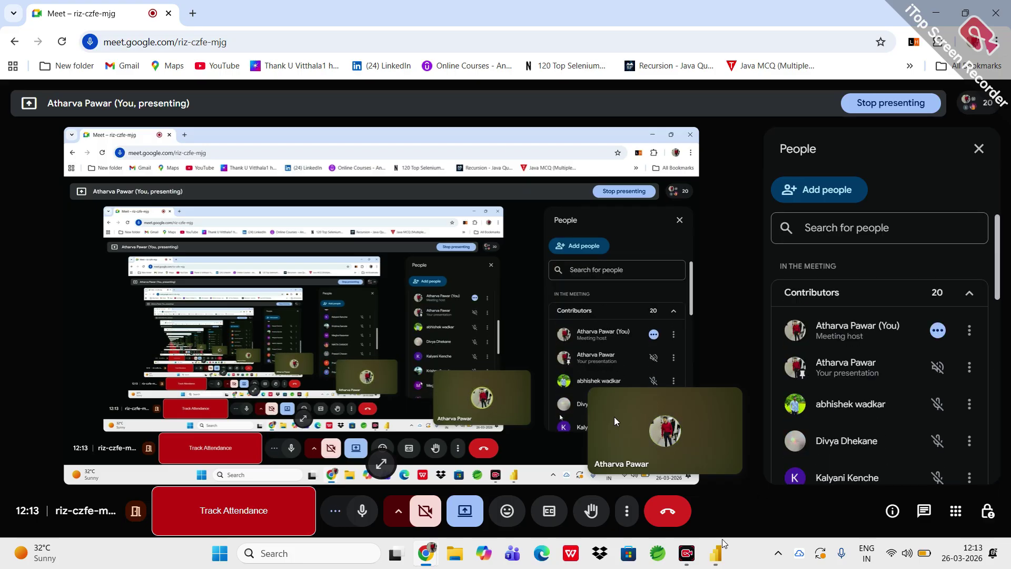
{"action": "mouse_move", "coordinate": [713, 565]}
{"action": "left_click", "coordinate": [695, 505]}
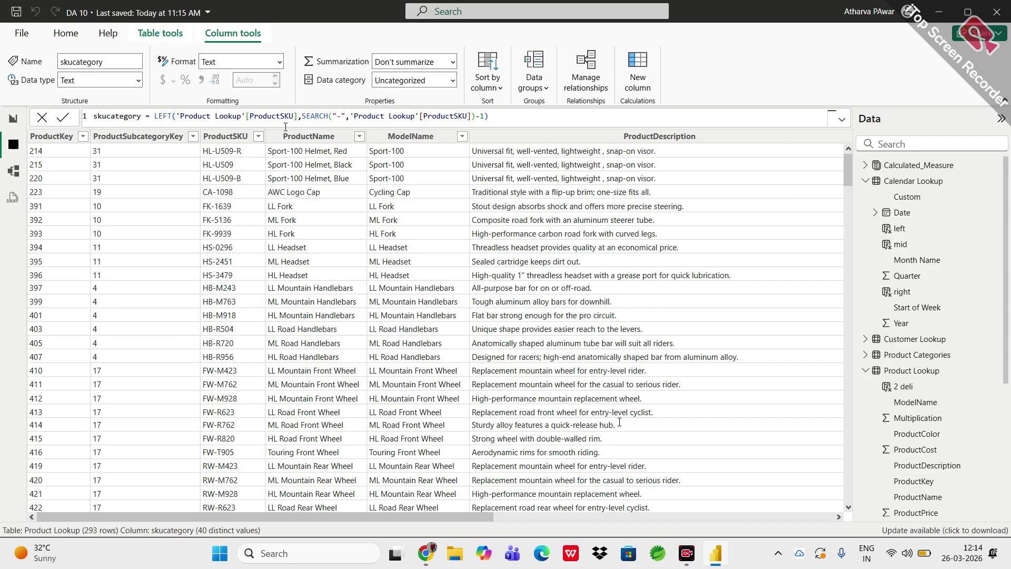
- Add another calculated column to Product Lookup named 2deli and continue its formula on a second line
{"action": "left_click", "coordinate": [636, 74]}
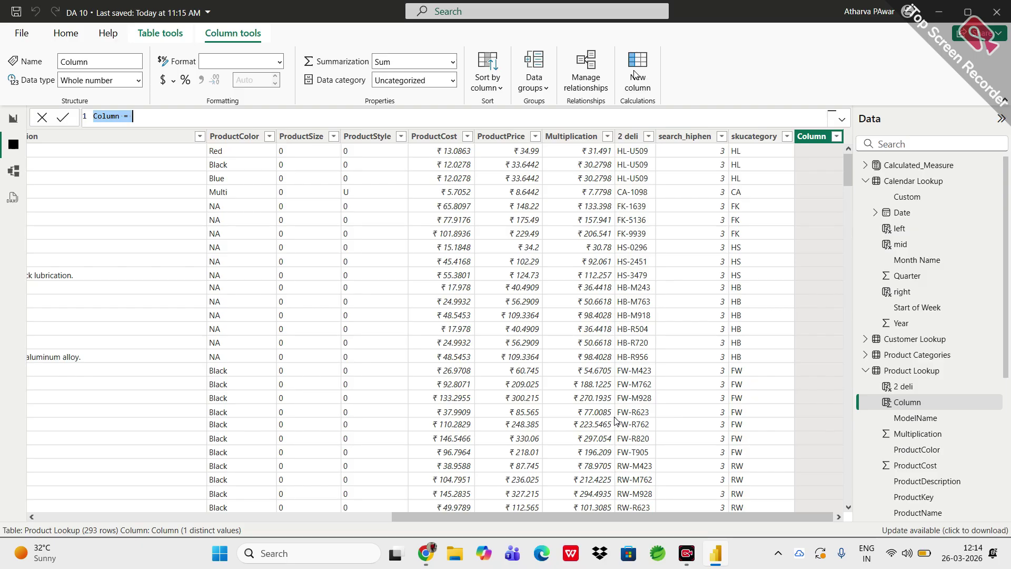
{"action": "key", "text": "BackSpace"}
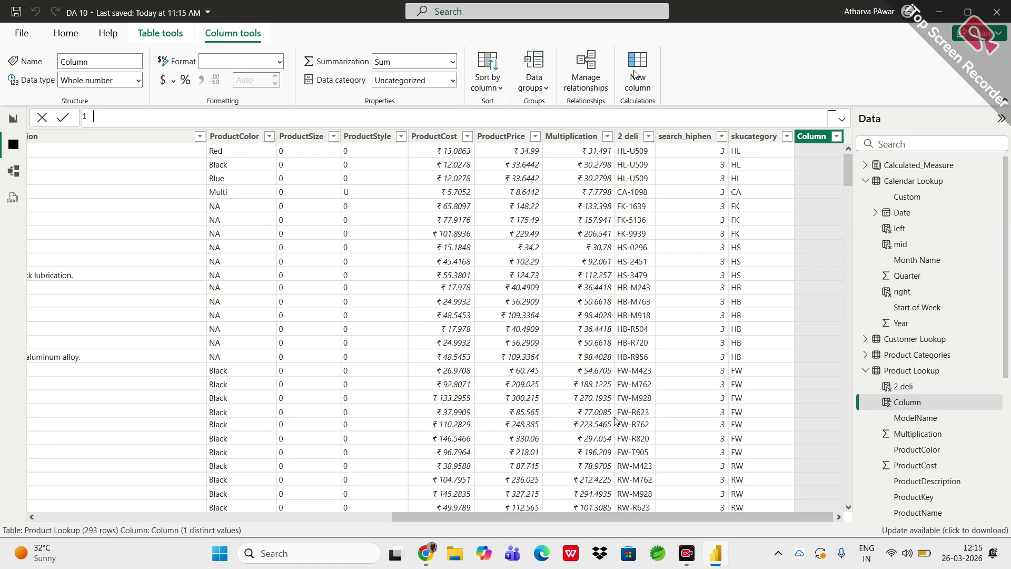
{"action": "type", "text": "delm"}
{"action": "key", "text": "BackSpace"}
{"action": "type", "text": "i ="}
{"action": "key", "text": "shift+Return"}
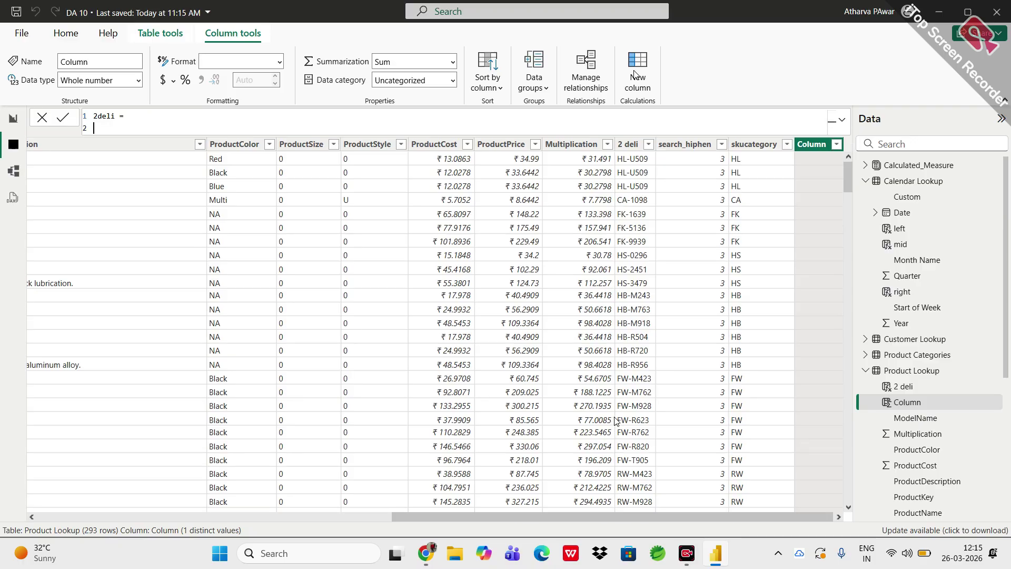
- Declare a variable named firstdash in the 2deli formula and start a SEARCH function as its value
{"action": "type", "text": "var"}
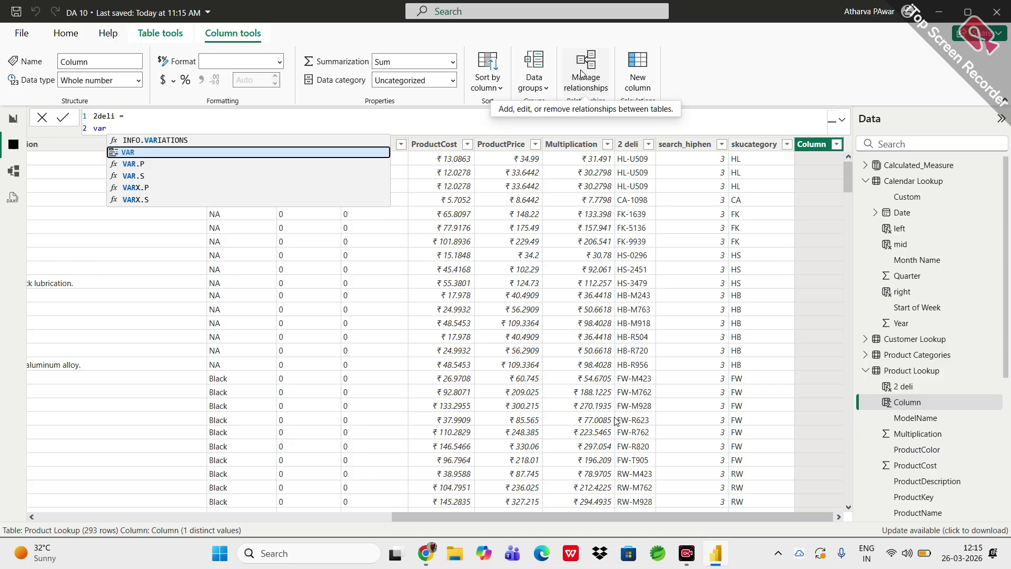
{"action": "key", "text": "Tab"}
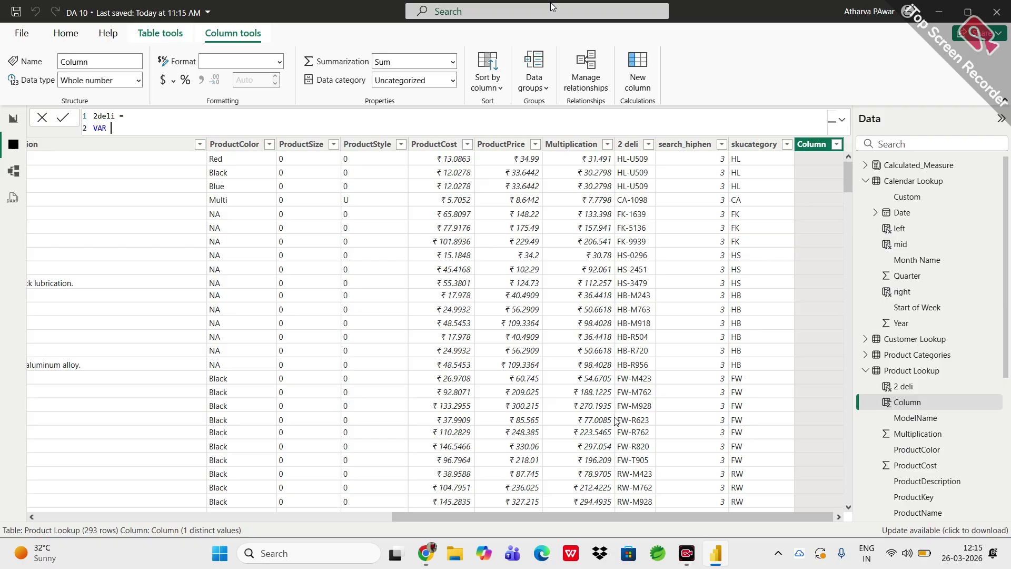
{"action": "type", "text": "firstdash ="}
{"action": "type", "text": "s"}
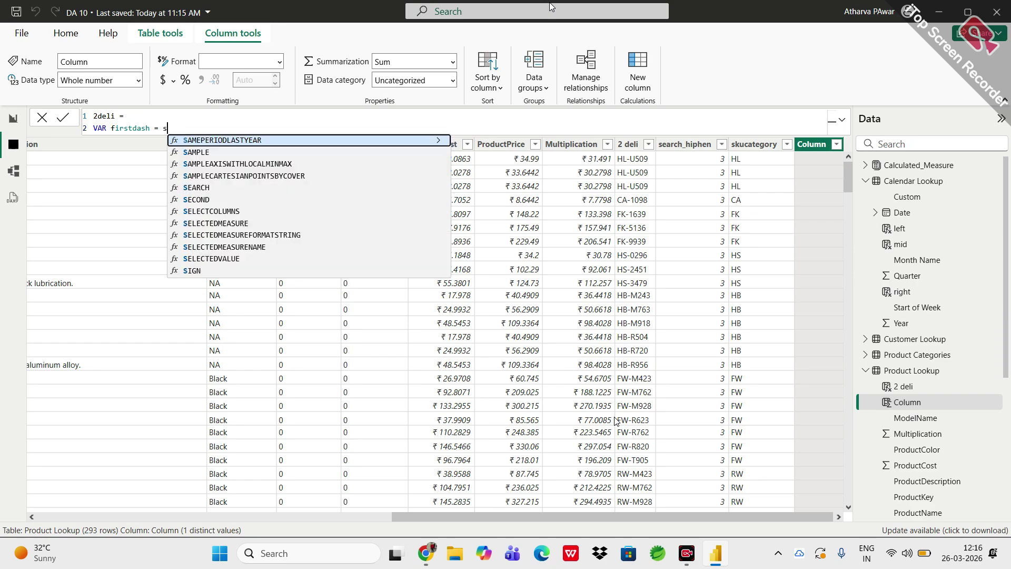
{"action": "type", "text": "erarch"}
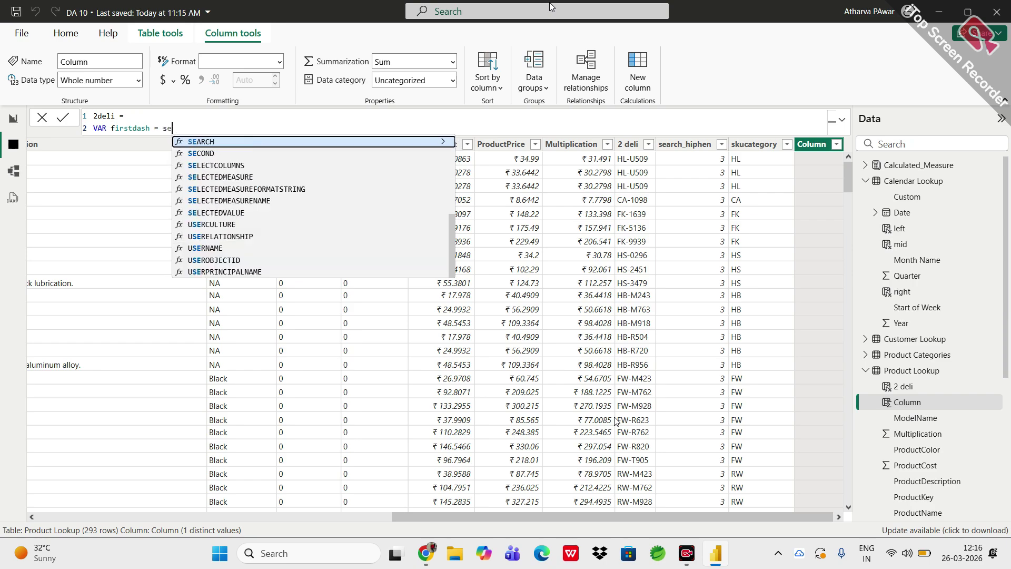
{"action": "key", "text": "Tab"}
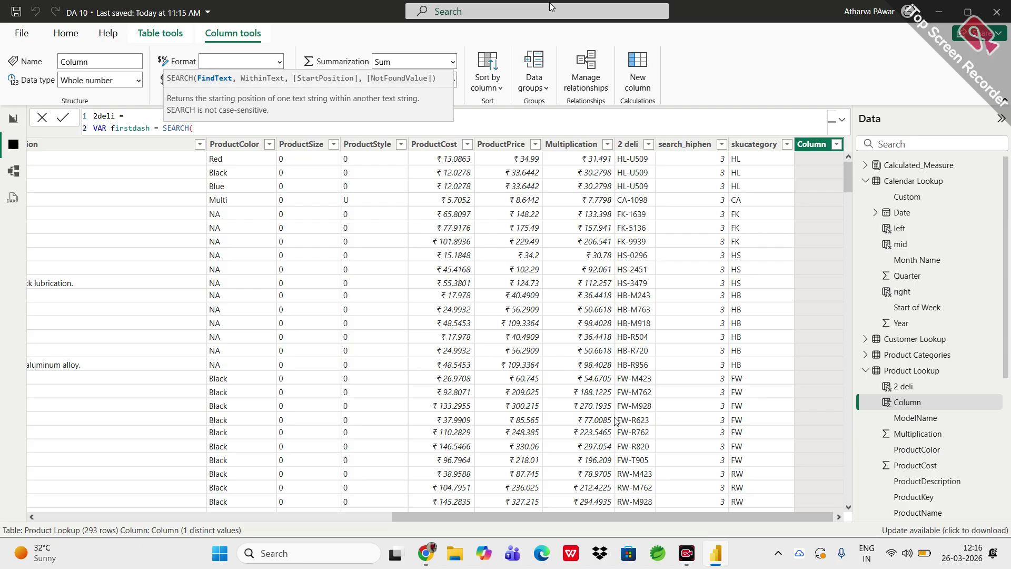
- Complete the firstdash SEARCH with "-" as the text to find within 'Product Lookup'[ProductSKU]
{"action": "type", "text": "\"-\","}
{"action": "key", "text": "BackSpace"}
{"action": "type", "text": "\",product"}
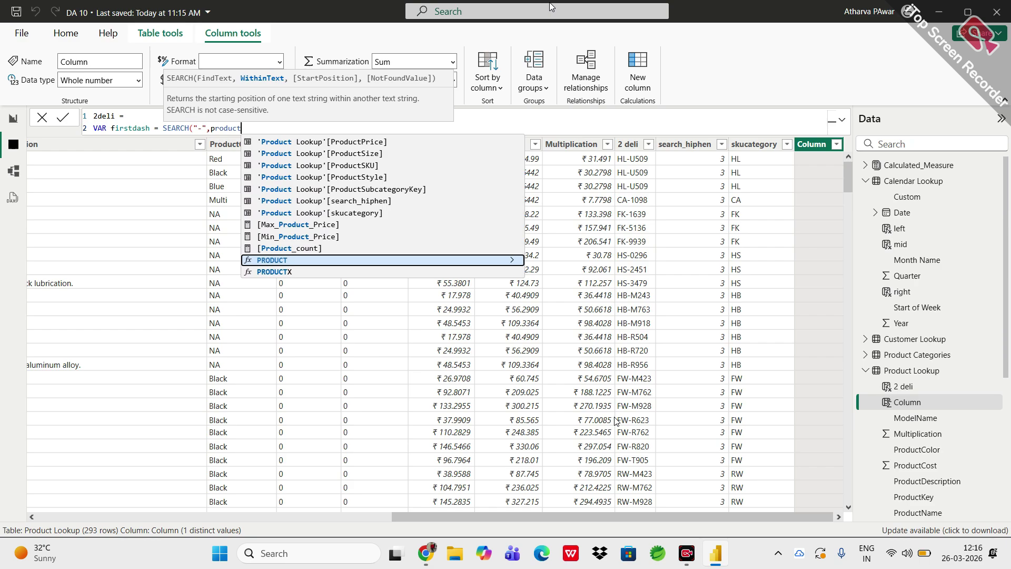
{"action": "key", "text": "Up"}
{"action": "key", "text": "Up"}
{"action": "key", "text": "Up"}
{"action": "key", "text": "Up"}
{"action": "key", "text": "Up"}
{"action": "key", "text": "Up"}
{"action": "key", "text": "Up"}
{"action": "key", "text": "Up"}
{"action": "key", "text": "Tab"}
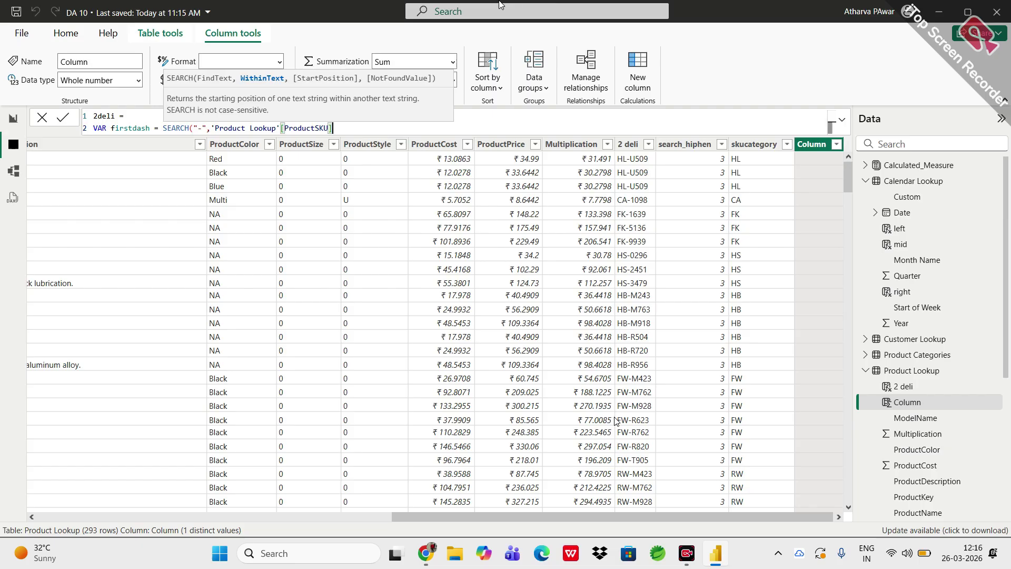
{"action": "type", "text": ")"}
{"action": "key", "text": "BackSpace"}
{"action": "type", "text": ")"}
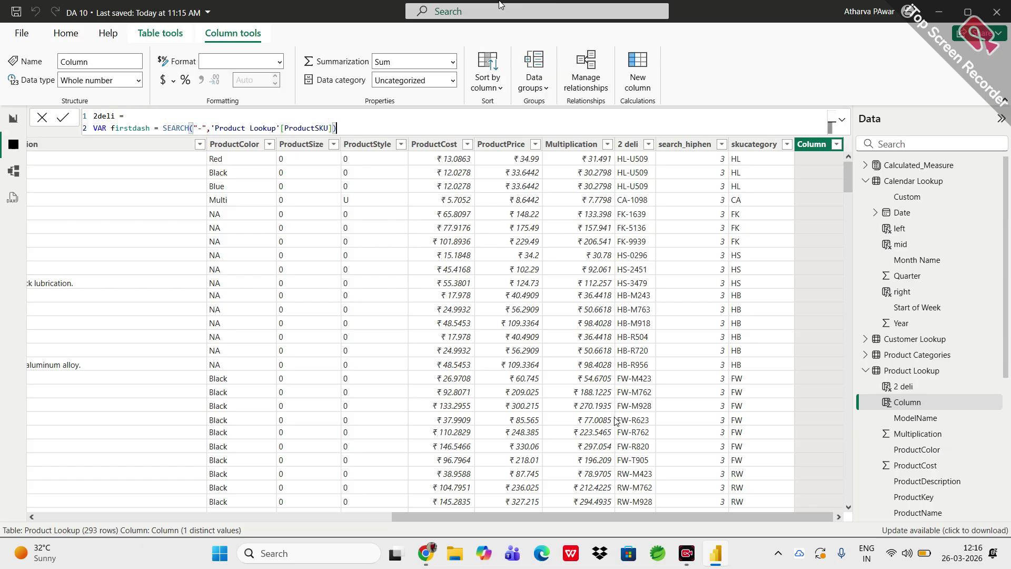
- Declare a second variable named seconddash on a new line and start a SEARCH function as its value
{"action": "key", "text": "shift+Return"}
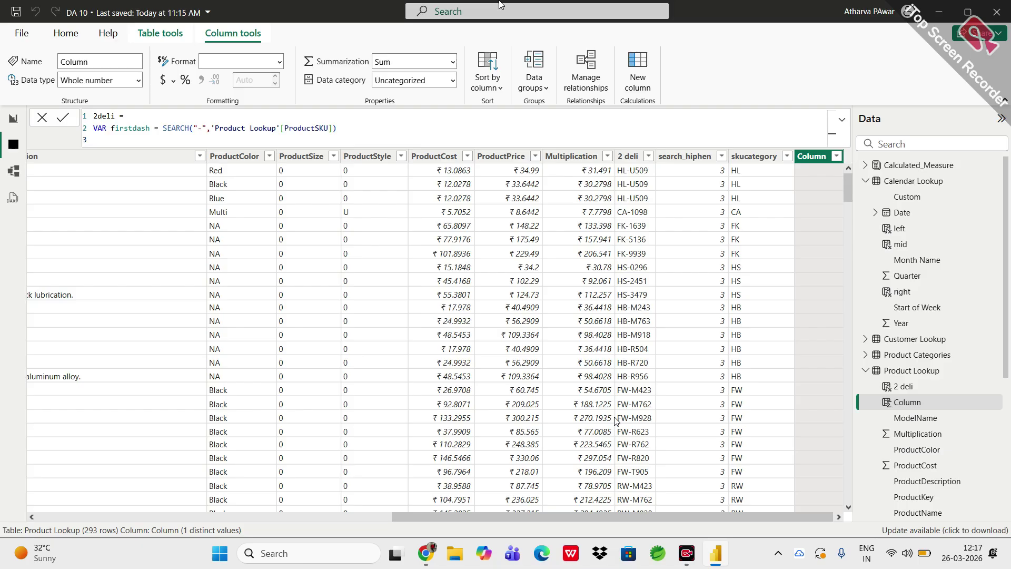
{"action": "type", "text": "var"}
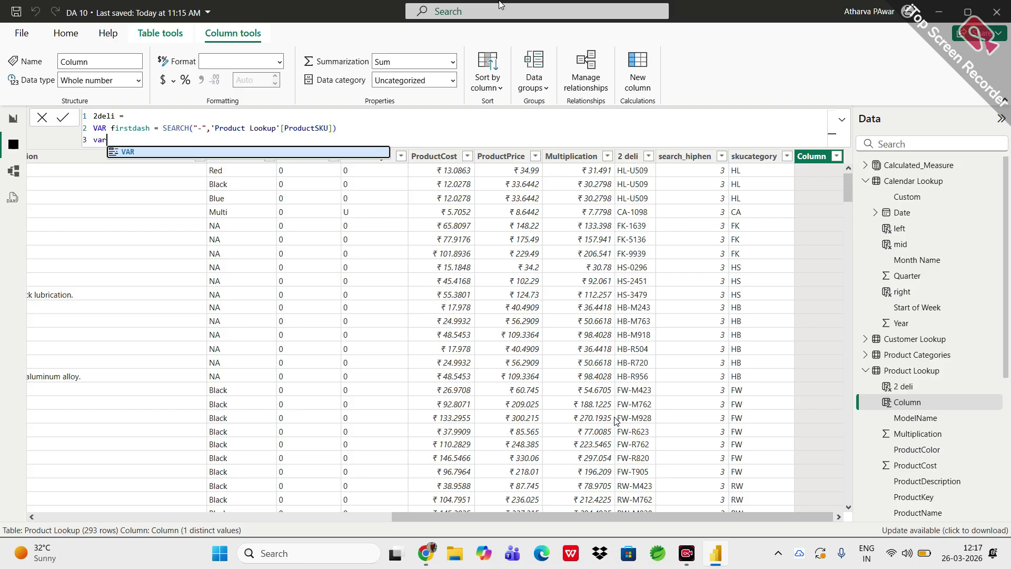
{"action": "key", "text": "Tab"}
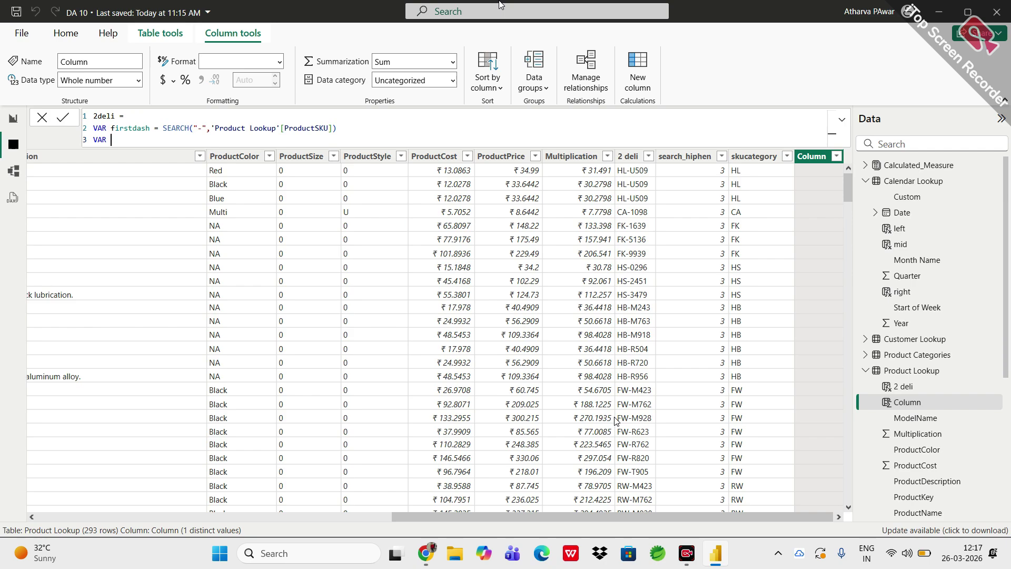
{"action": "type", "text": "seconddash ="}
{"action": "type", "text": "search"}
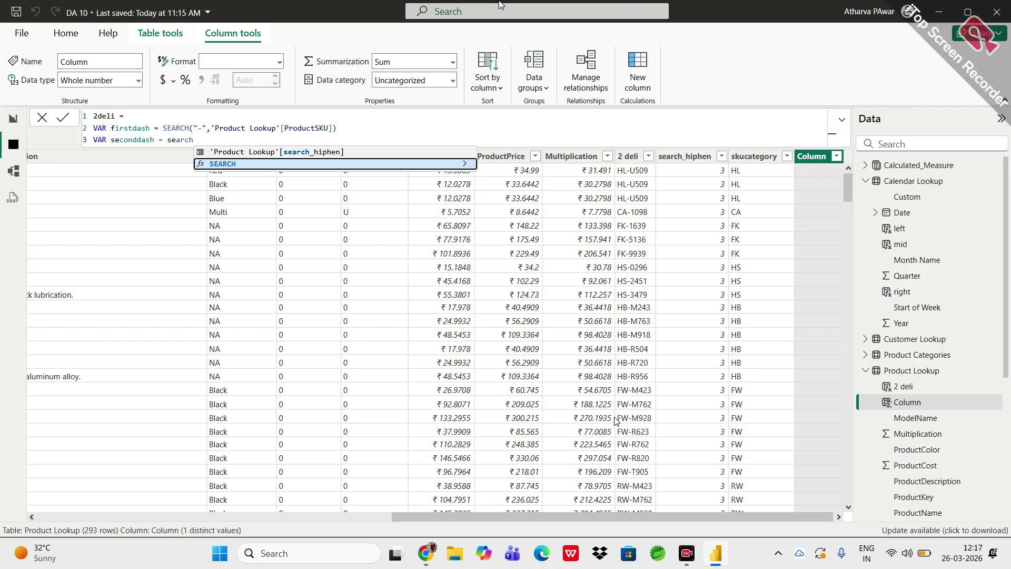
{"action": "key", "text": "Tab"}
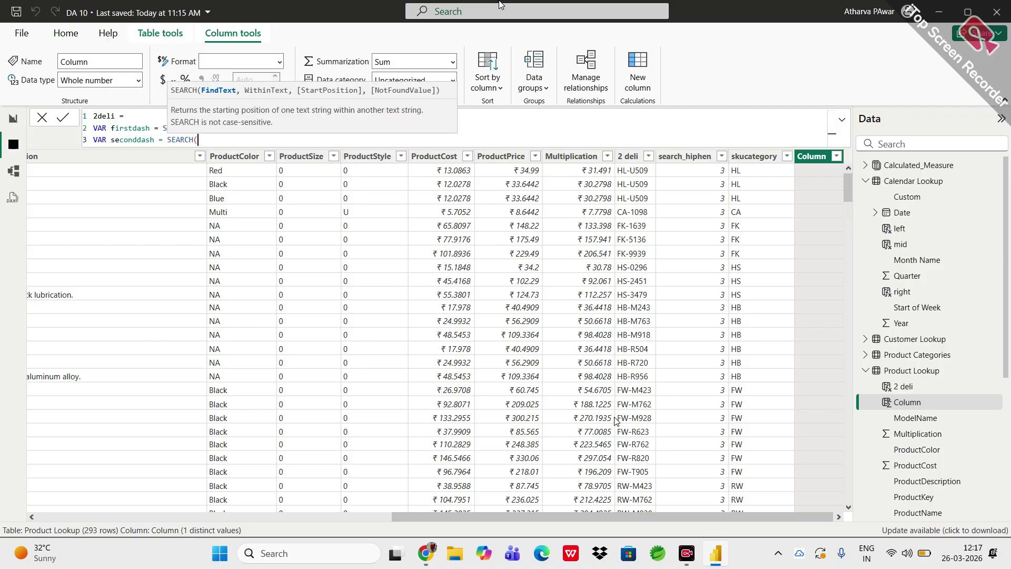
- Have the seconddash SEARCH look for "-" within 'Product Lookup'[ProductSKU] and continue to its start position argument
{"action": "type", "text": "\"-\",pr"}
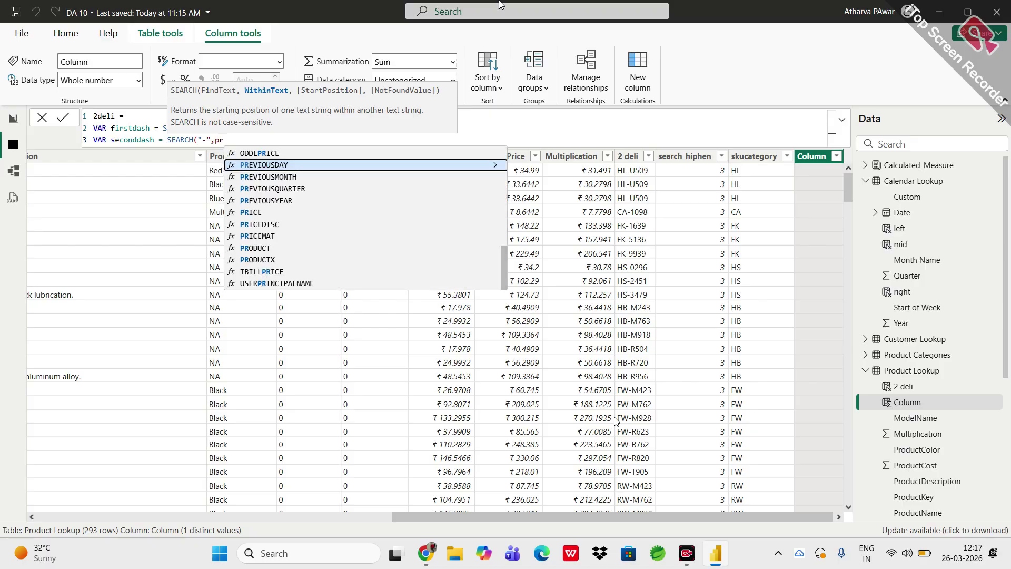
{"action": "type", "text": "oduct"}
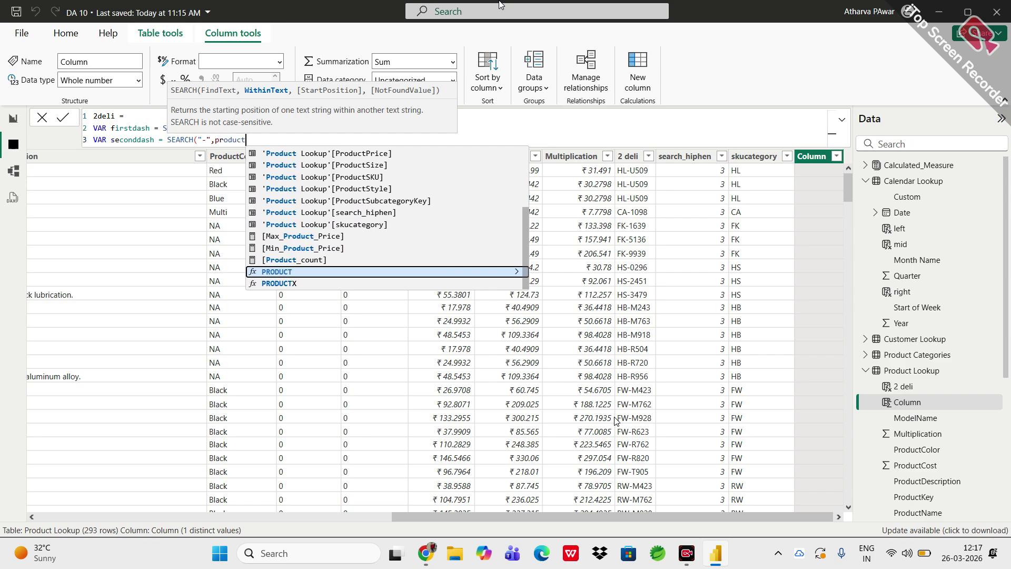
{"action": "key", "text": "Down"}
{"action": "key", "text": "Down"}
{"action": "key", "text": "Down"}
{"action": "key", "text": "Down"}
{"action": "key", "text": "Down"}
{"action": "key", "text": "Down"}
{"action": "key", "text": "Down"}
{"action": "key", "text": "Down"}
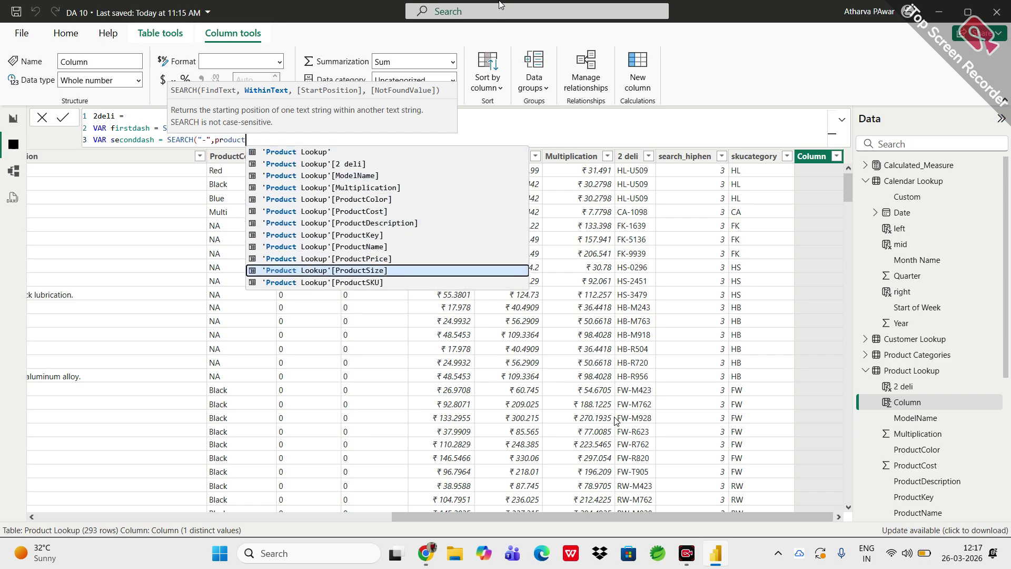
{"action": "key", "text": "Tab"}
{"action": "type", "text": ","}
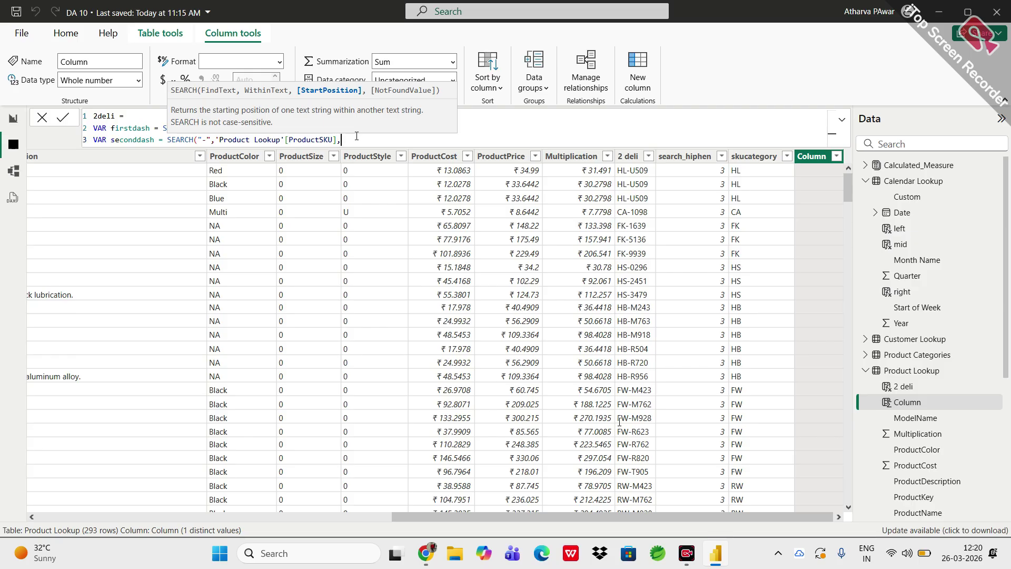
- Set the seconddash SEARCH to start at firstdash+1 with 0 as the not-found value, close it and add blank lines below
{"action": "type", "text": "first"}
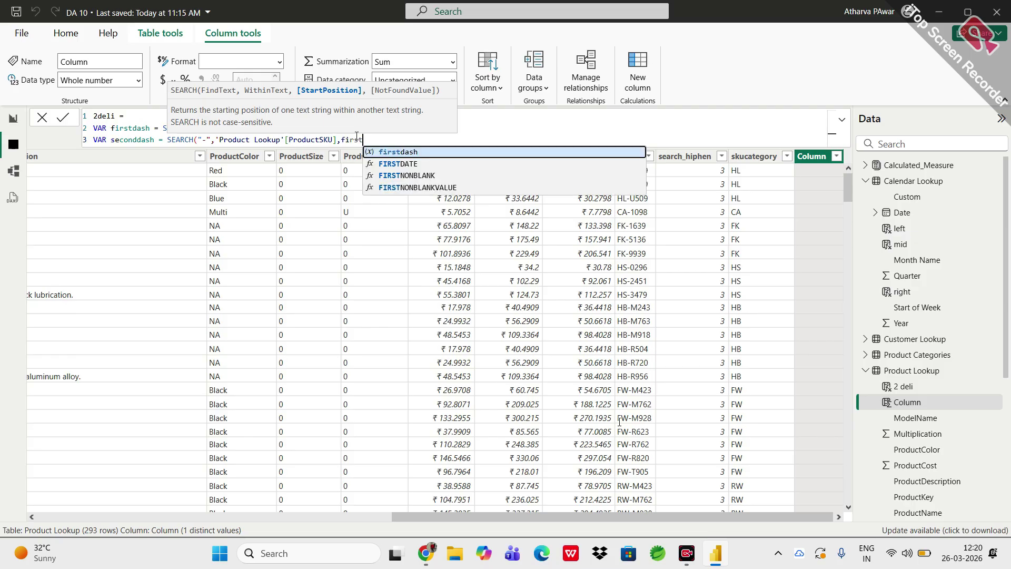
{"action": "key", "text": "Tab"}
{"action": "type", "text": "+"}
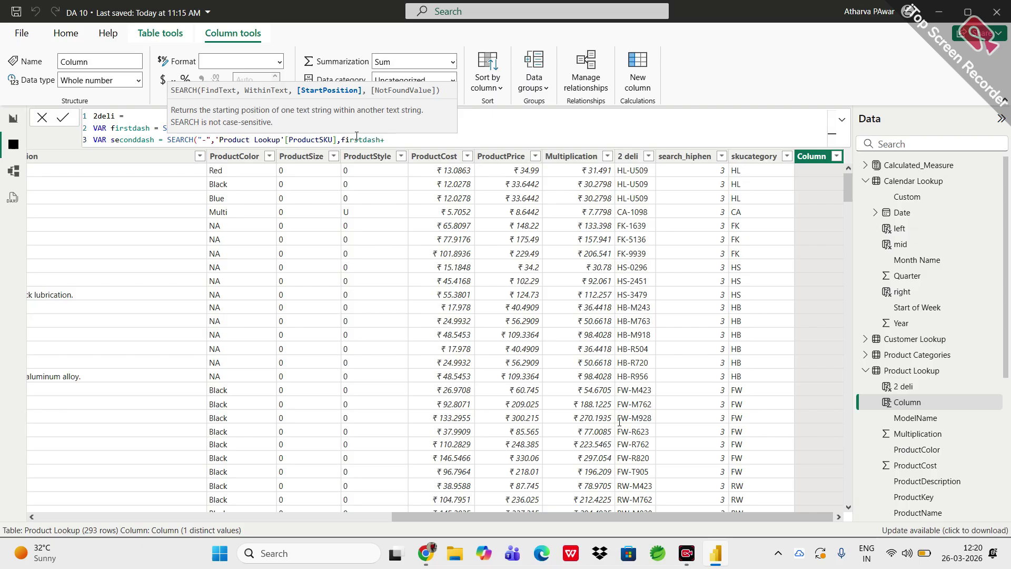
{"action": "type", "text": "1"}
{"action": "type", "text": ",0"}
{"action": "key", "text": "shift+Return"}
{"action": "key", "text": "shift+Return"}
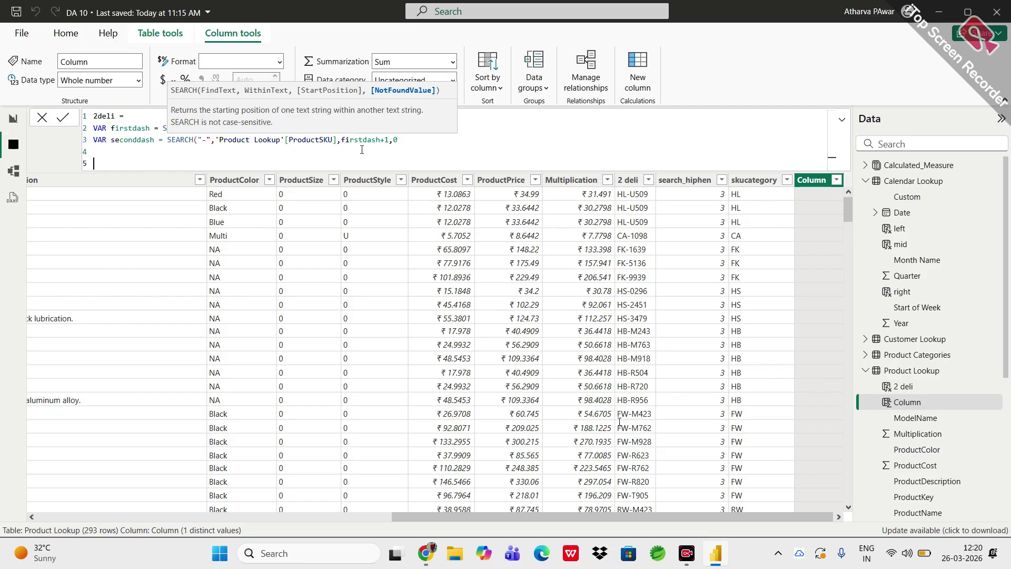
{"action": "left_click", "coordinate": [420, 145]}
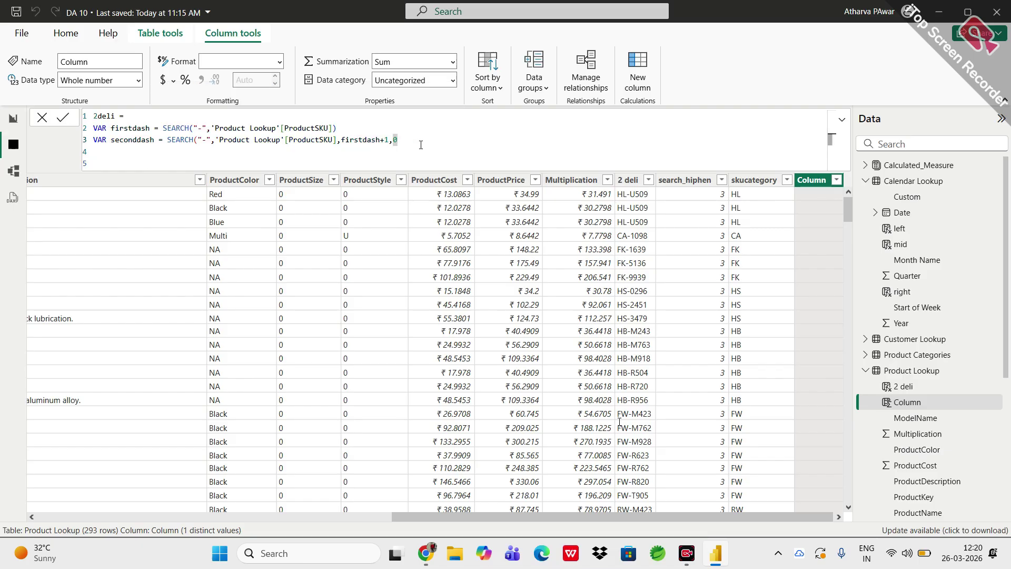
{"action": "type", "text": ")"}
{"action": "key", "text": "shift+Return"}
{"action": "key", "text": "shift+Return"}
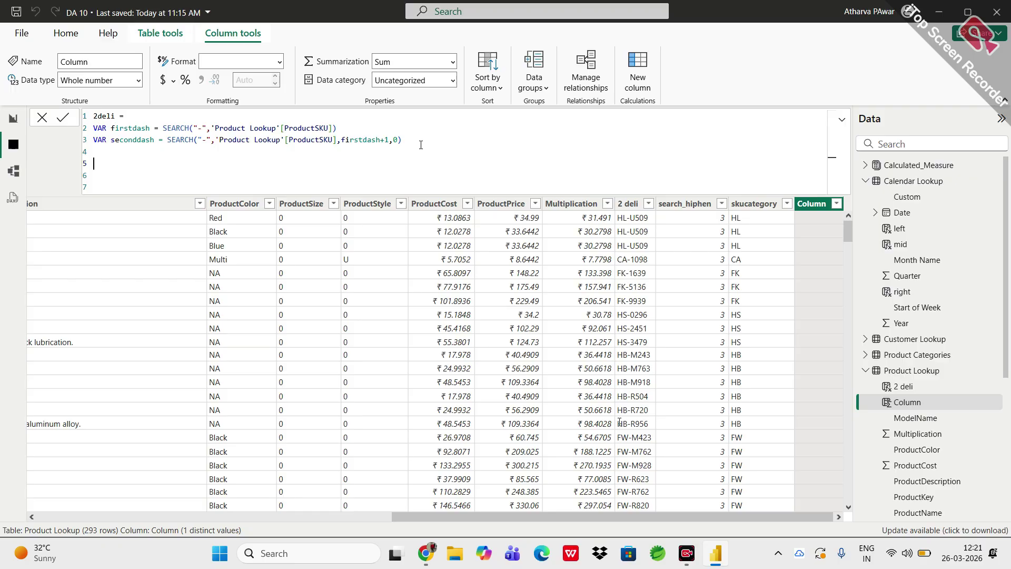
- Add a RETURN statement below the variables and open an IF function beneath it
{"action": "type", "text": "RETURN"}
{"action": "key", "text": "shift+Return"}
{"action": "key", "text": "shift+Return"}
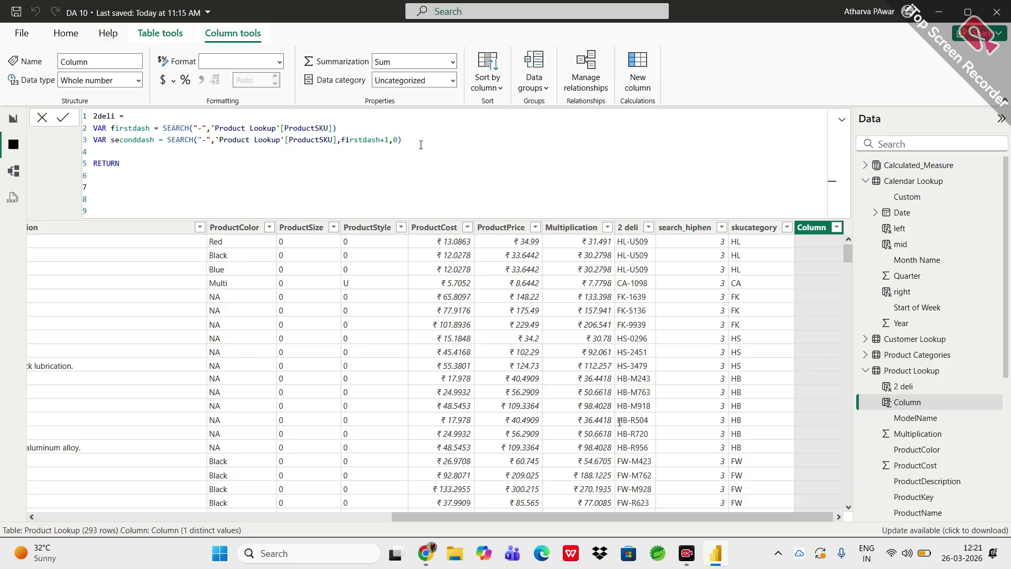
{"action": "type", "text": "IF("}
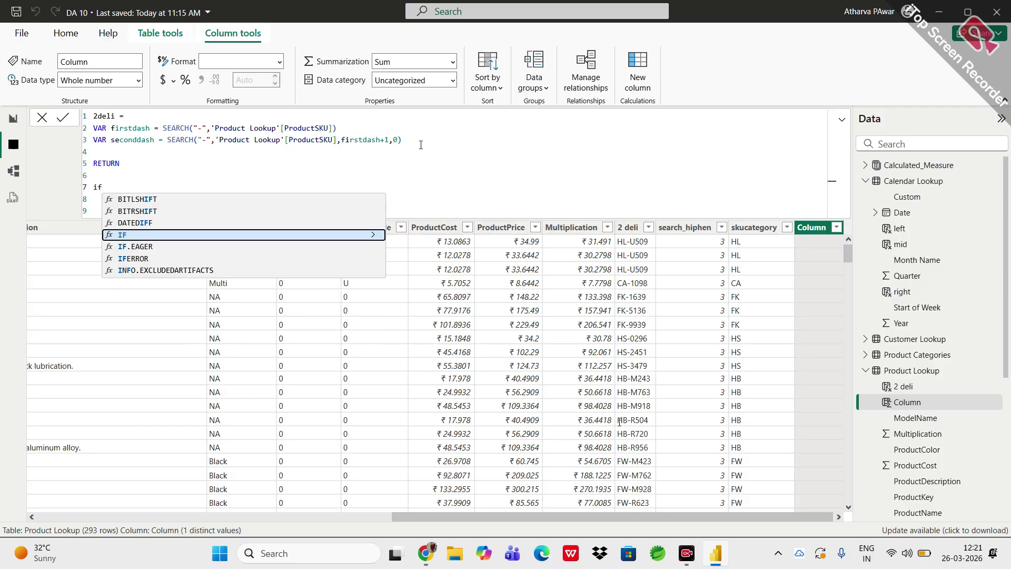
{"action": "key", "text": "shift+Return"}
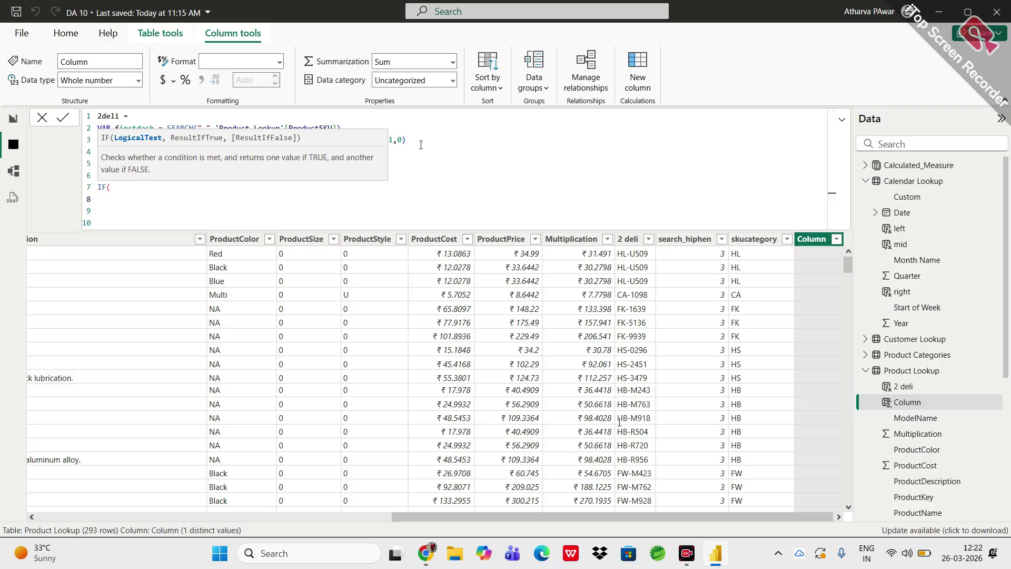
- Enter seconddash>0 as the logical test of the IF function and continue on a new line
{"action": "key", "text": "Tab"}
{"action": "type", "text": "sec"}
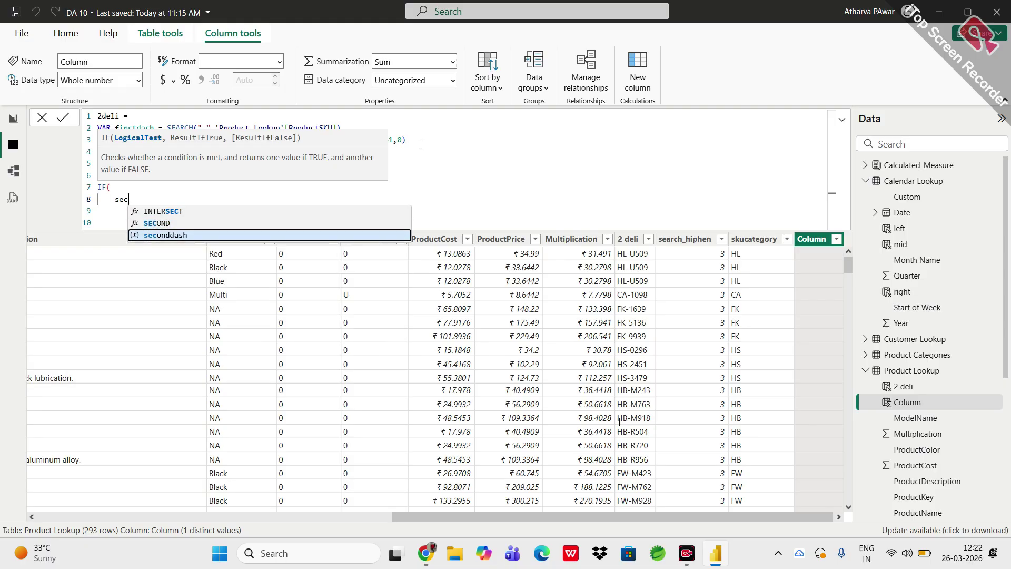
{"action": "key", "text": "Tab"}
{"action": "type", "text": ">"}
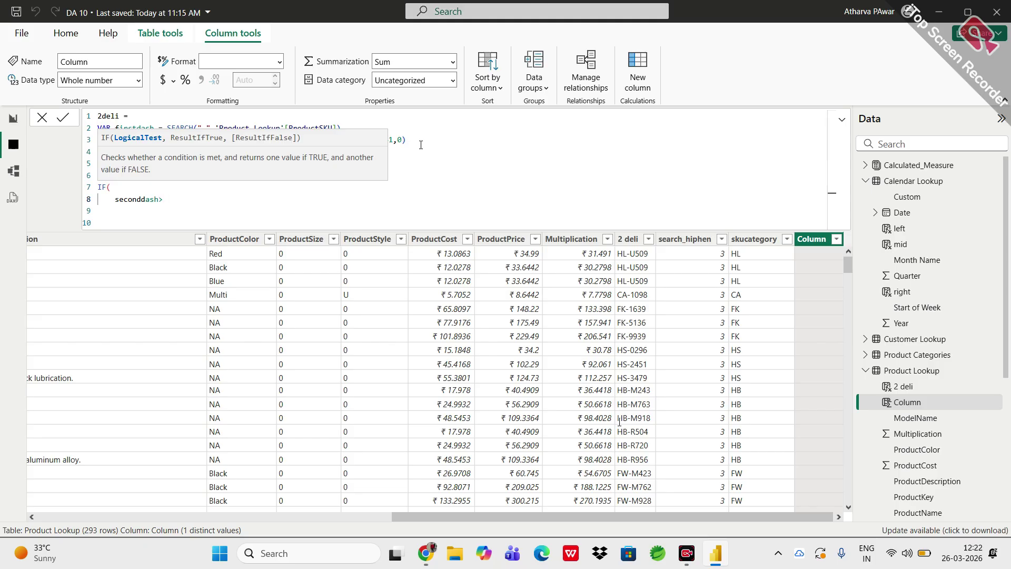
{"action": "type", "text": "0"}
{"action": "type", "text": ","}
{"action": "key", "text": "Return"}
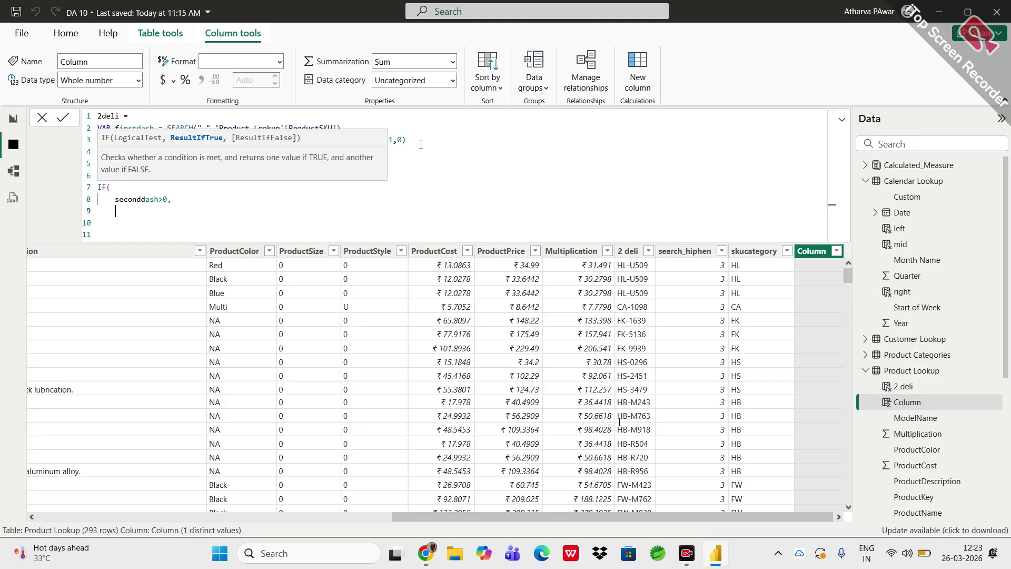
- Start the IF's true result with a LEFT function that takes 'Product Lookup'[ProductSKU] as its text argument
{"action": "type", "text": "left"}
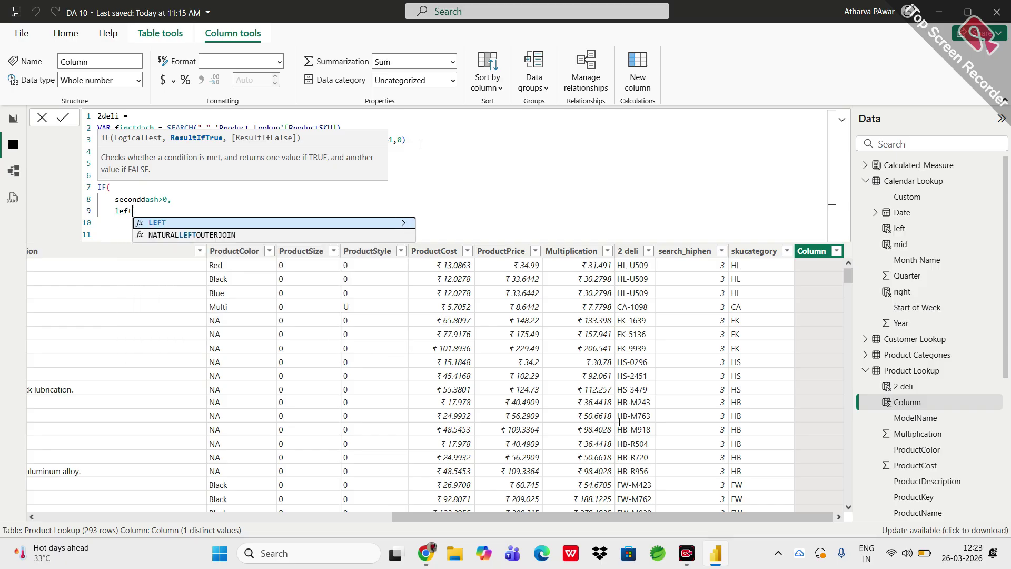
{"action": "key", "text": "Tab"}
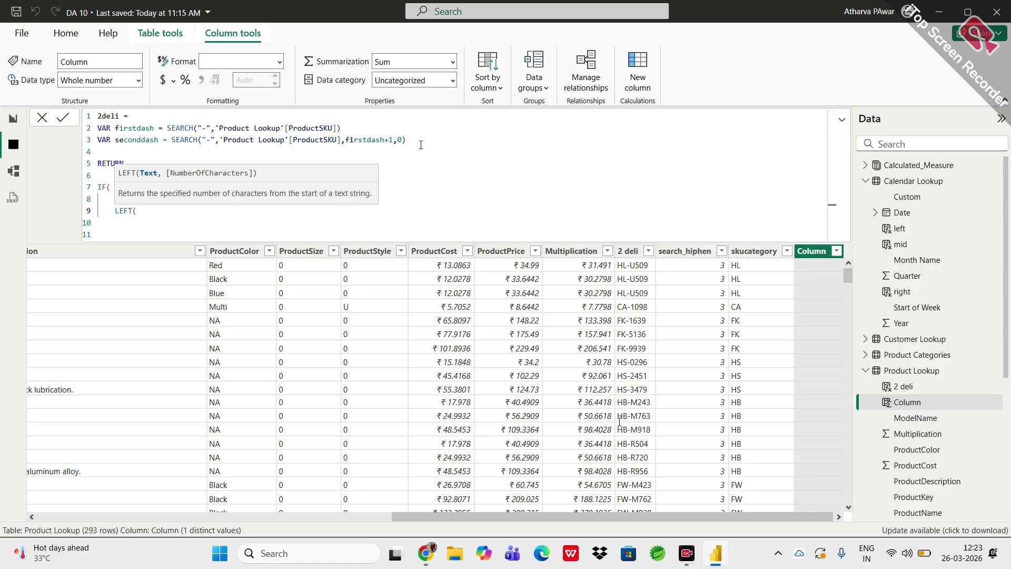
{"action": "type", "text": "product"}
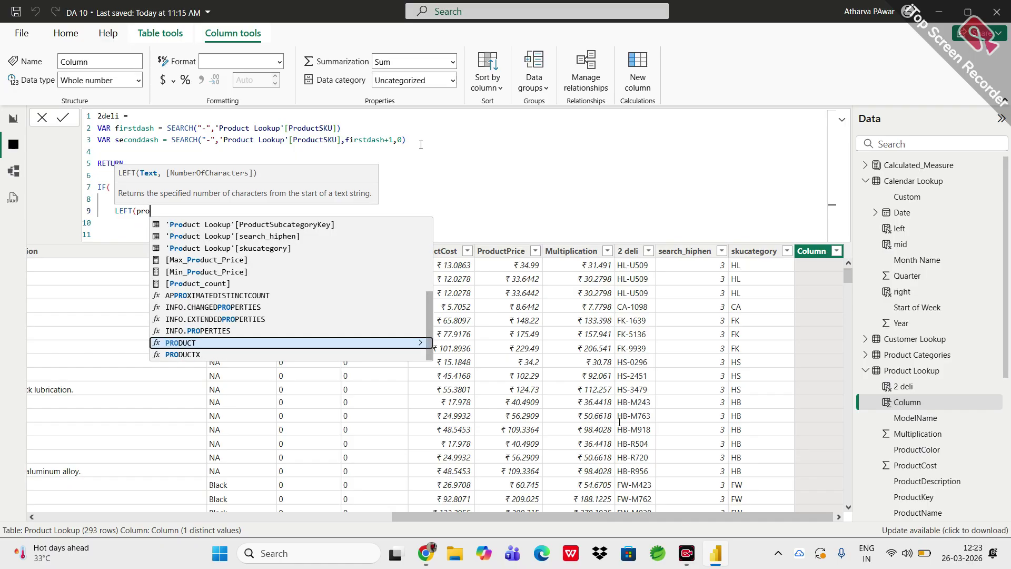
{"action": "key", "text": "Up"}
{"action": "key", "text": "Up"}
{"action": "key", "text": "Up"}
{"action": "key", "text": "Up"}
{"action": "key", "text": "Up"}
{"action": "key", "text": "Up"}
{"action": "key", "text": "Up"}
{"action": "key", "text": "Up"}
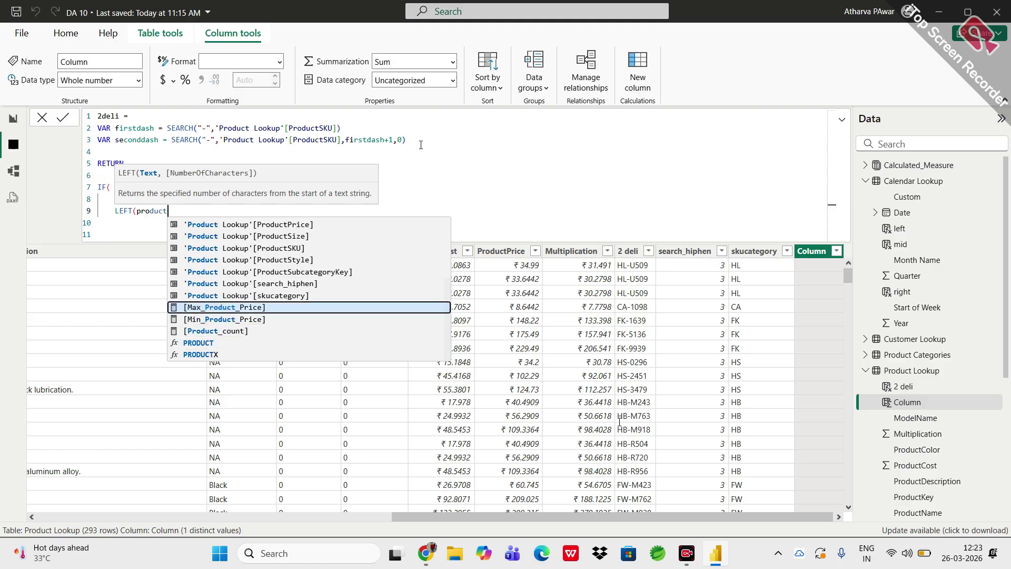
{"action": "key", "text": "Down"}
{"action": "key", "text": "Up"}
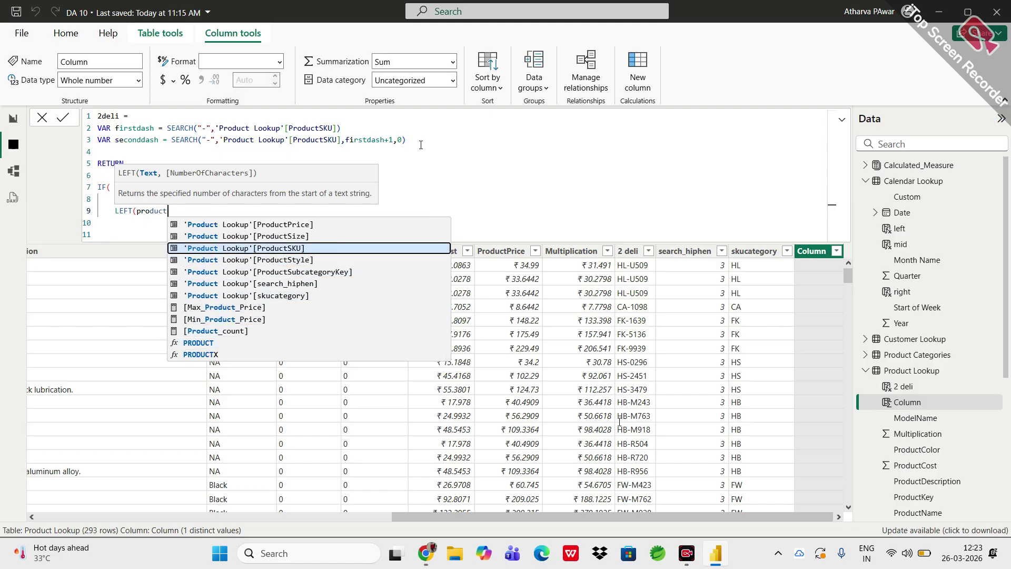
{"action": "key", "text": "Tab"}
{"action": "type", "text": ","}
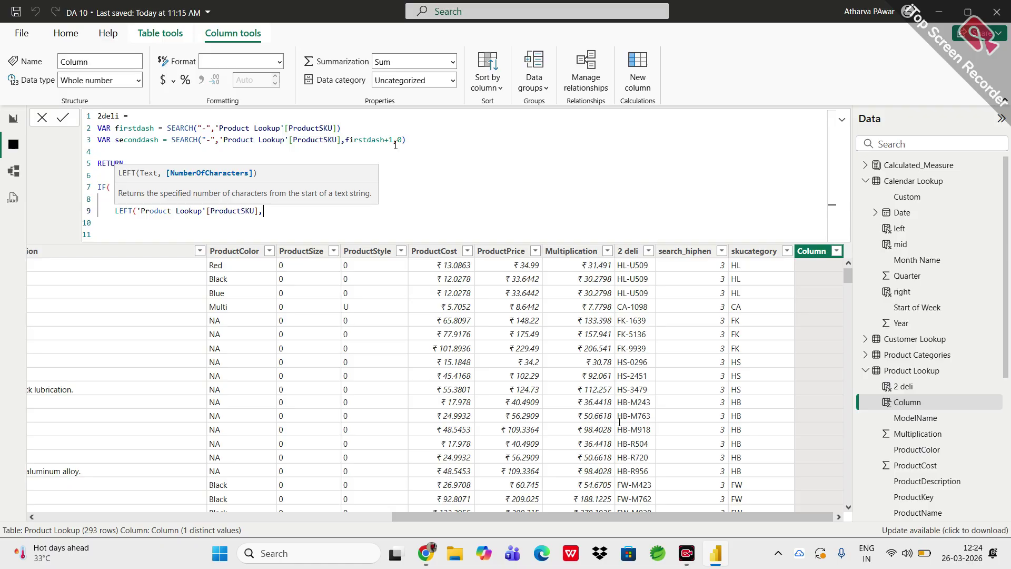
- Use seconddash as the LEFT function's number of characters, close it and continue on a new line for the false result
{"action": "scroll", "coordinate": [307, 206], "scroll_direction": "up", "scroll_amount": 1}
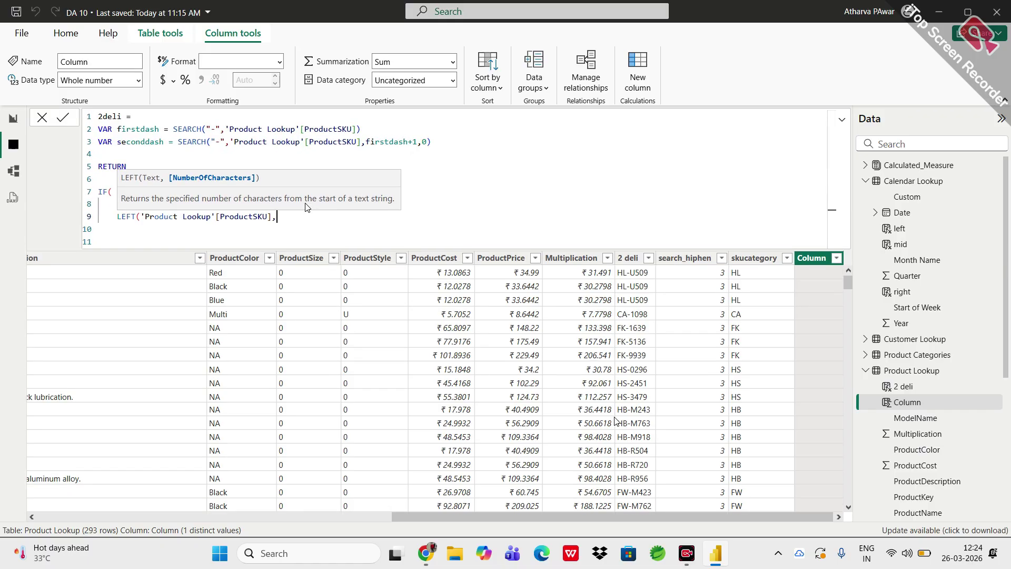
{"action": "scroll", "coordinate": [307, 206], "scroll_direction": "up", "scroll_amount": 1}
{"action": "left_click", "coordinate": [238, 253]}
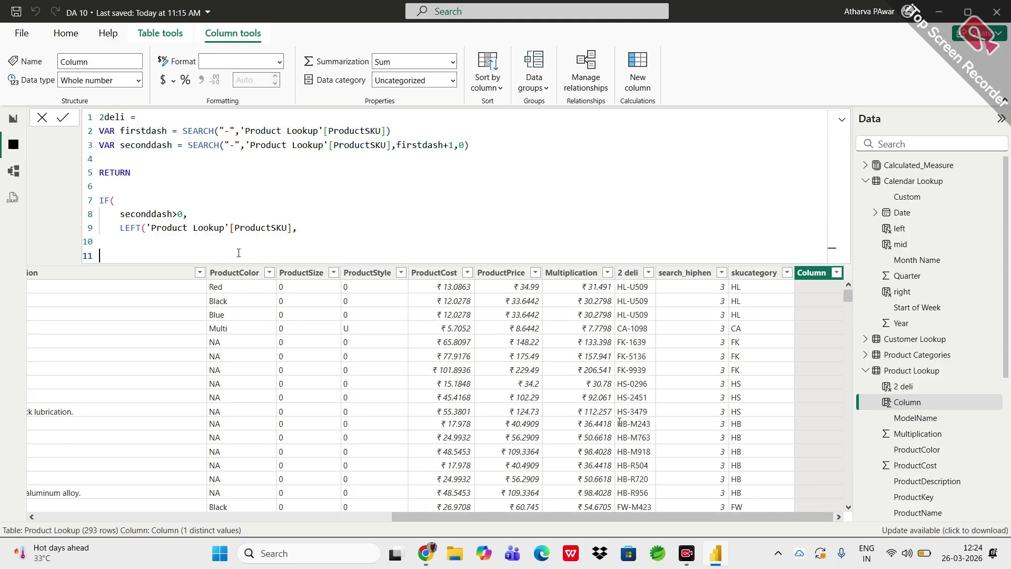
{"action": "left_click", "coordinate": [309, 231]}
{"action": "type", "text": "second"}
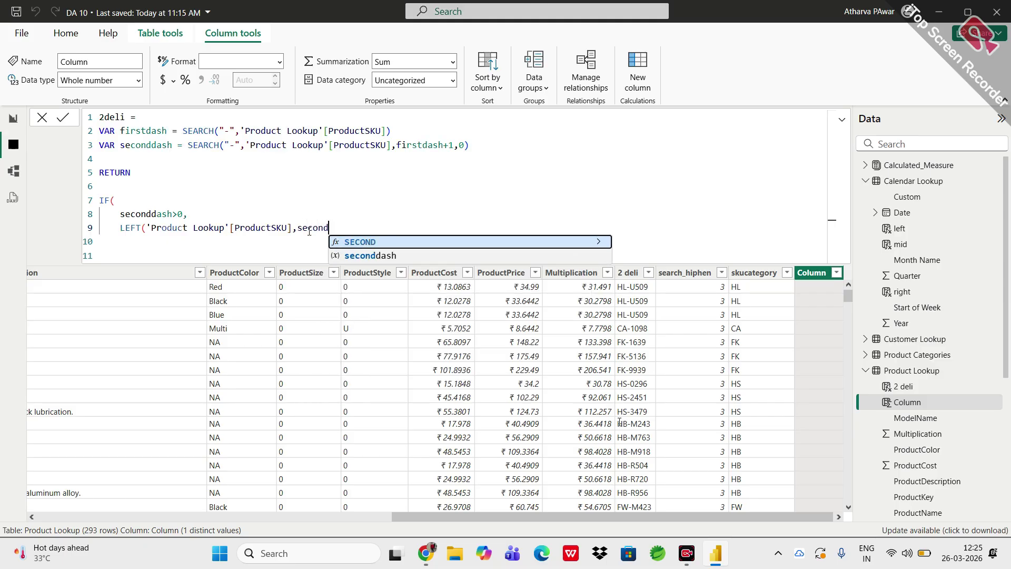
{"action": "key", "text": "Down"}
{"action": "key", "text": "Tab"}
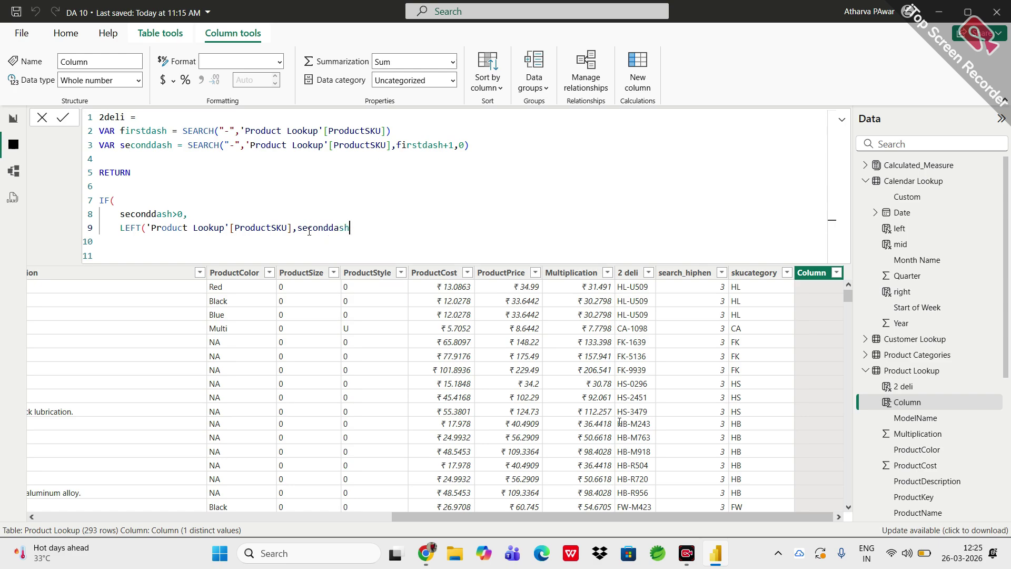
{"action": "type", "text": ","}
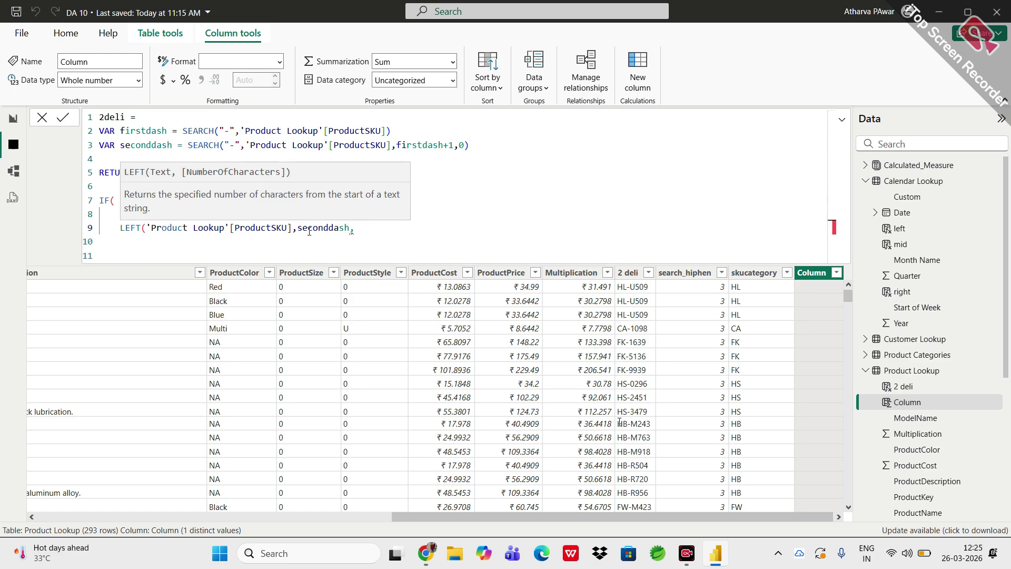
{"action": "key", "text": "BackSpace"}
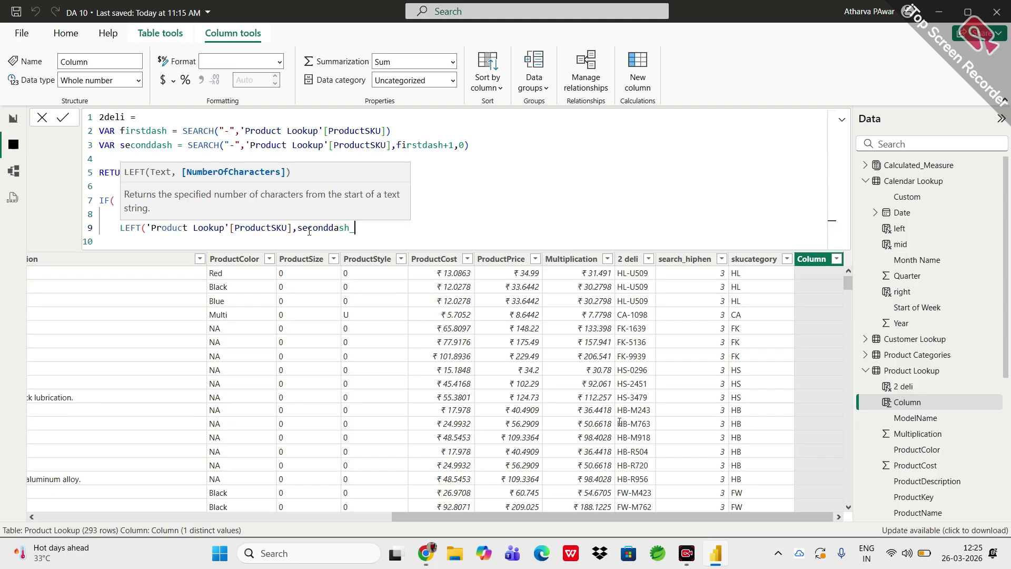
{"action": "key", "text": "BackSpace"}
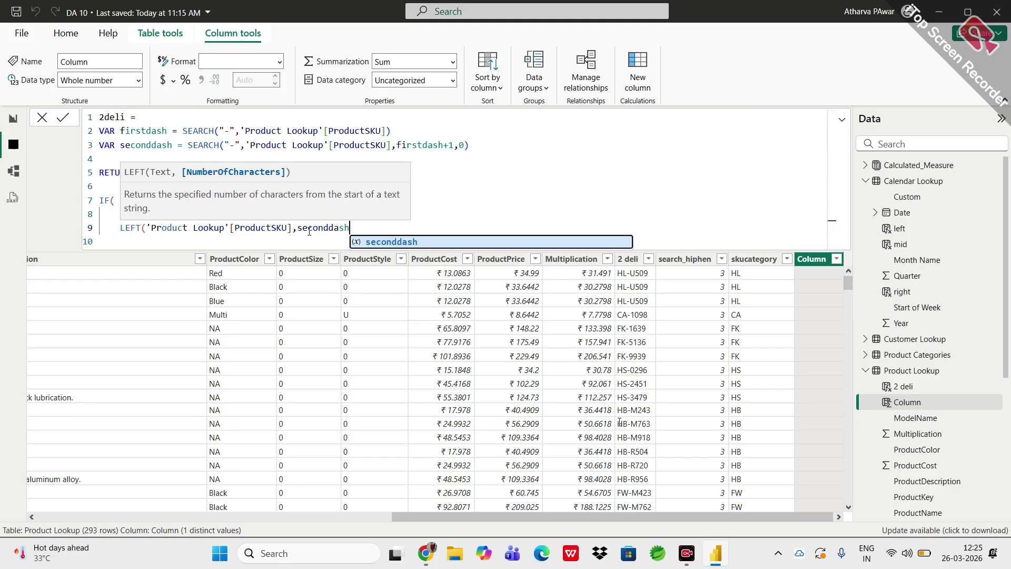
{"action": "type", "text": "),"}
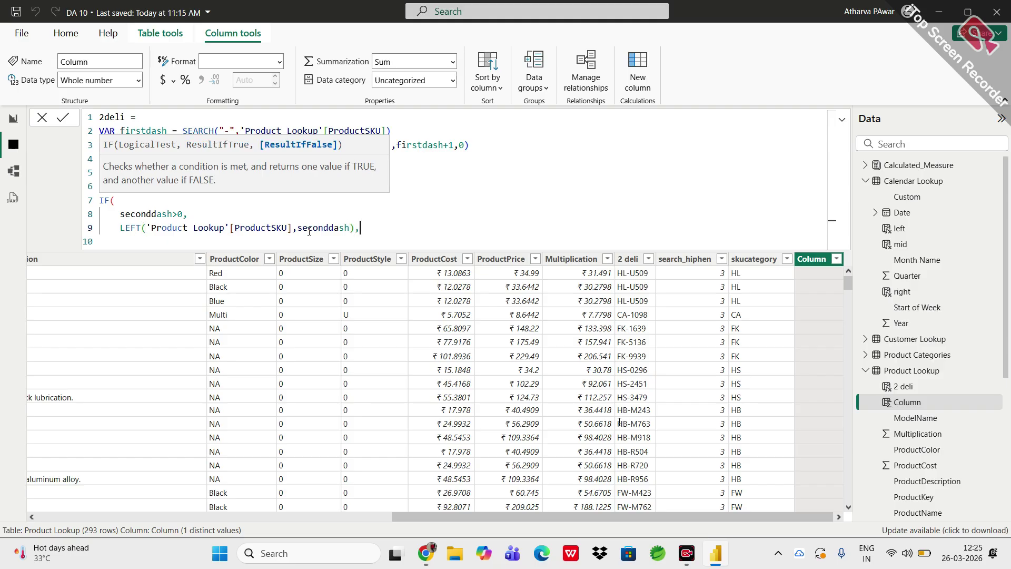
{"action": "key", "text": "shift+Return"}
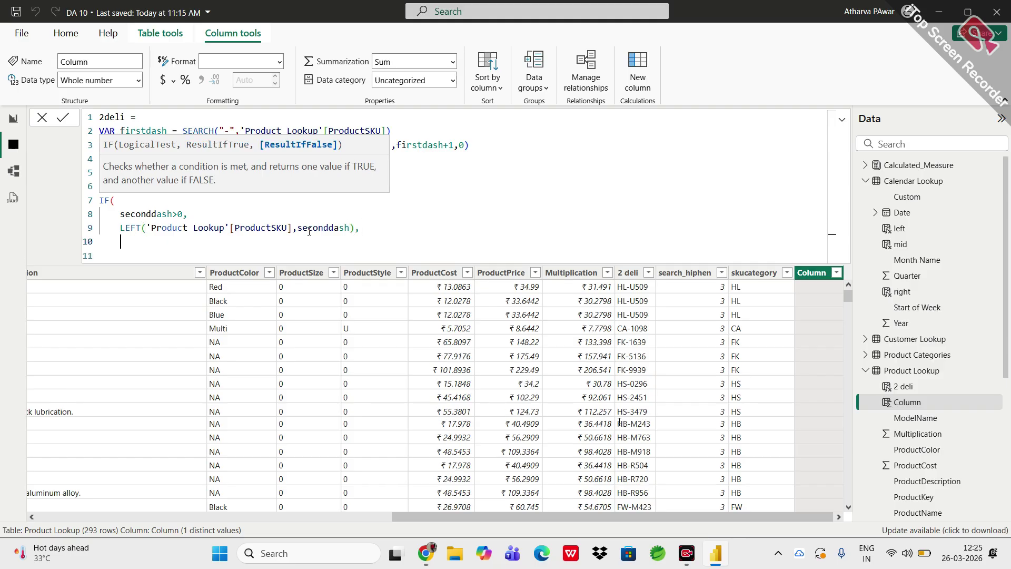
- Enter 'Product Lookup'[ProductSKU] as the IF's false result, close the function and commit the 2deli column formula
{"action": "type", "text": "product"}
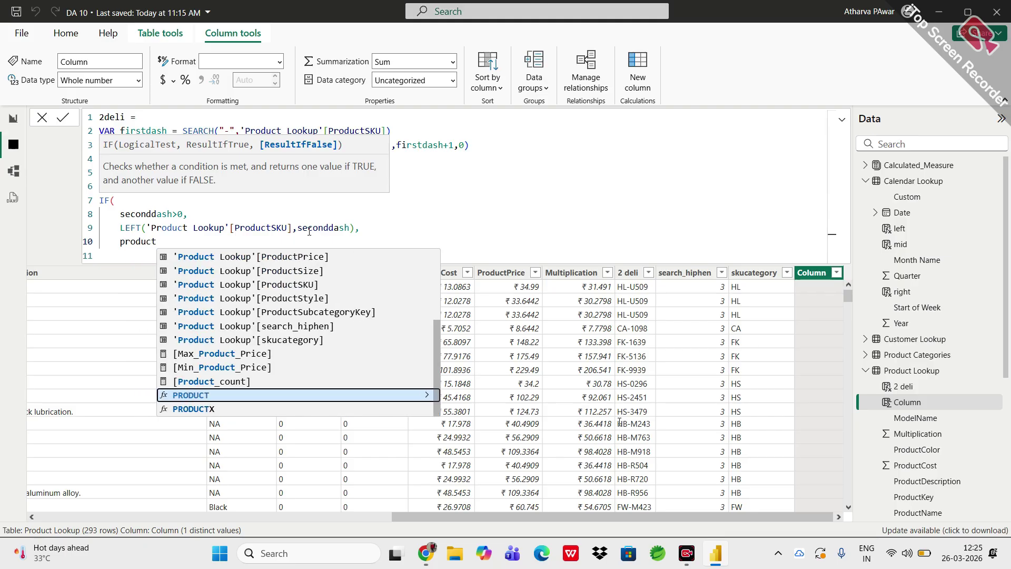
{"action": "key", "text": "Up"}
{"action": "key", "text": "Up"}
{"action": "key", "text": "Up"}
{"action": "key", "text": "Up"}
{"action": "key", "text": "Tab"}
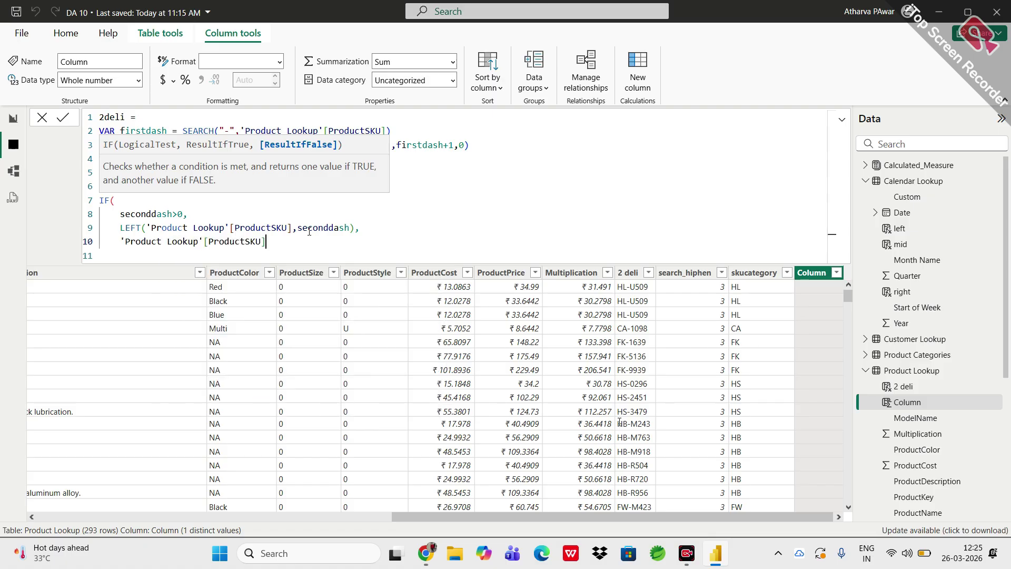
{"action": "type", "text": ")"}
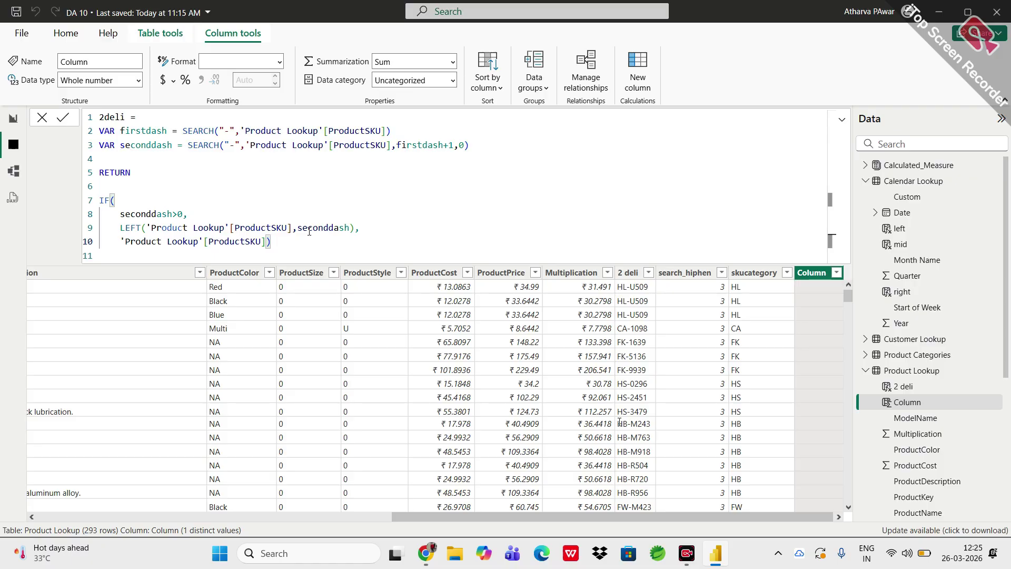
{"action": "key", "text": "Return"}
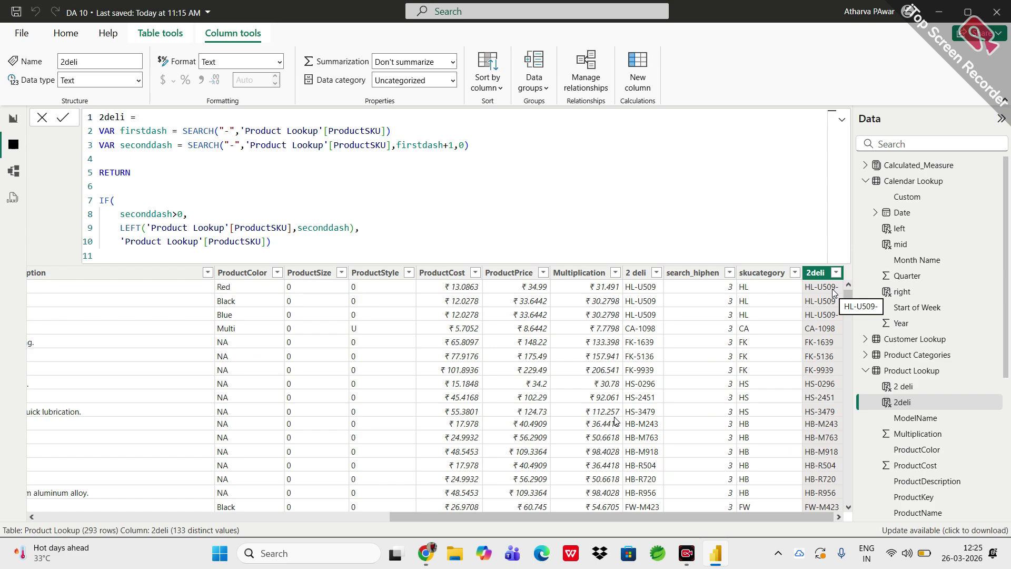
- Change the LEFT function's number of characters to seconddash-1, commit the formula and check the 2deli values down the table
{"action": "left_click", "coordinate": [352, 227]}
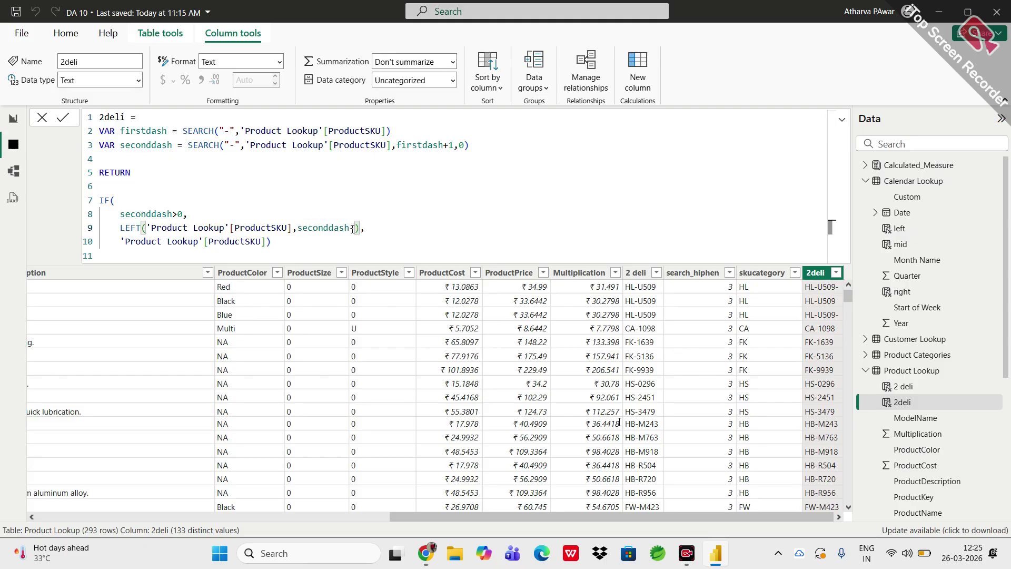
{"action": "type", "text": "-1"}
{"action": "key", "text": "Return"}
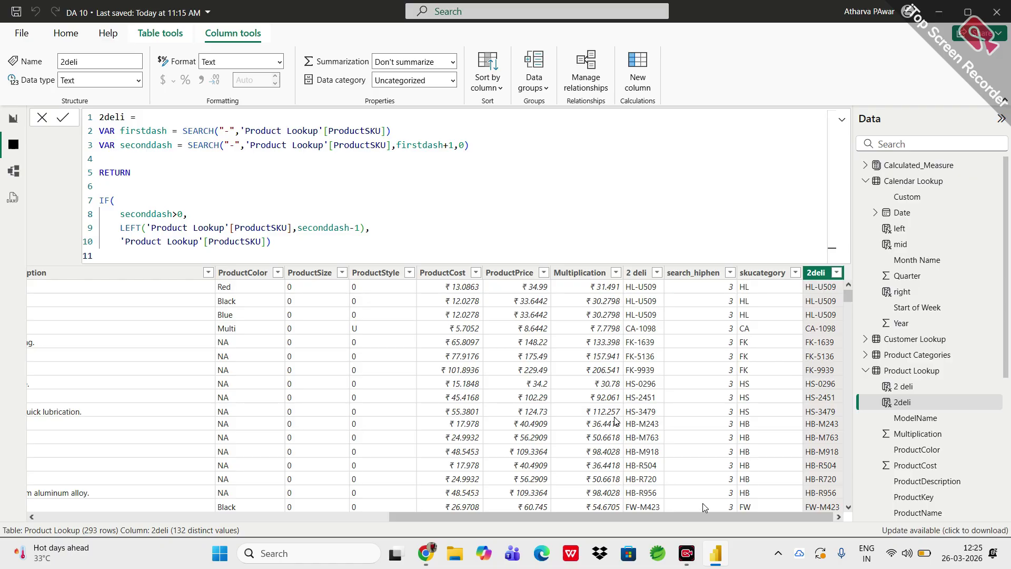
{"action": "scroll", "coordinate": [809, 326], "scroll_direction": "down", "scroll_amount": 2}
{"action": "scroll", "coordinate": [810, 326], "scroll_direction": "down", "scroll_amount": 10}
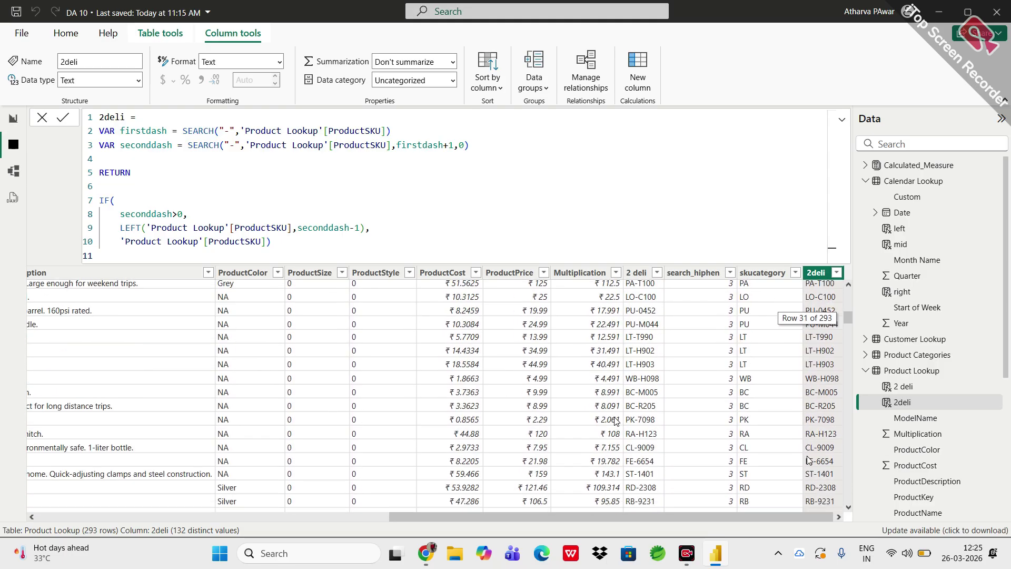
{"action": "scroll", "coordinate": [809, 459], "scroll_direction": "down", "scroll_amount": 12}
{"action": "scroll", "coordinate": [808, 458], "scroll_direction": "down", "scroll_amount": 20}
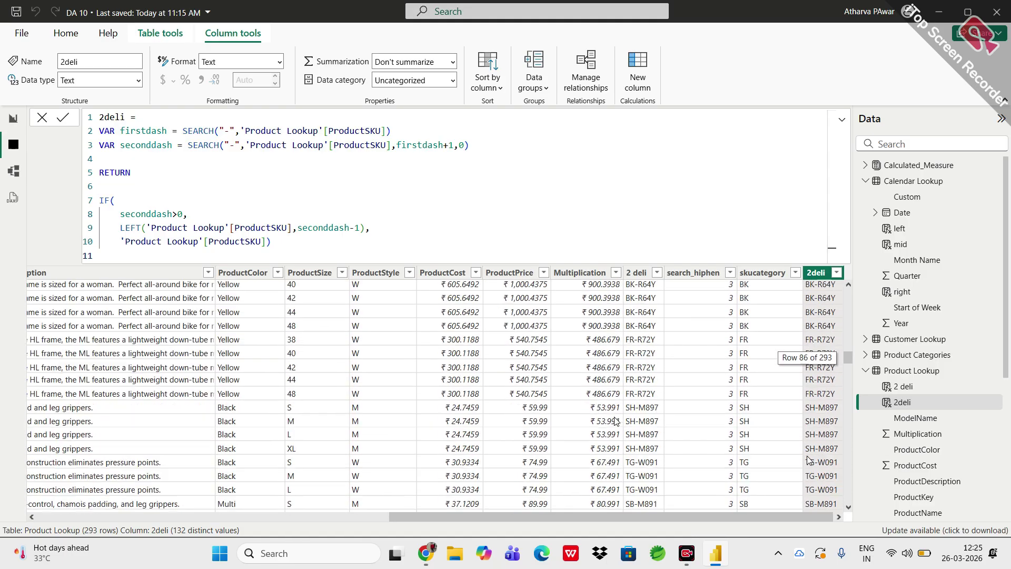
{"action": "scroll", "coordinate": [806, 456], "scroll_direction": "down", "scroll_amount": 10}
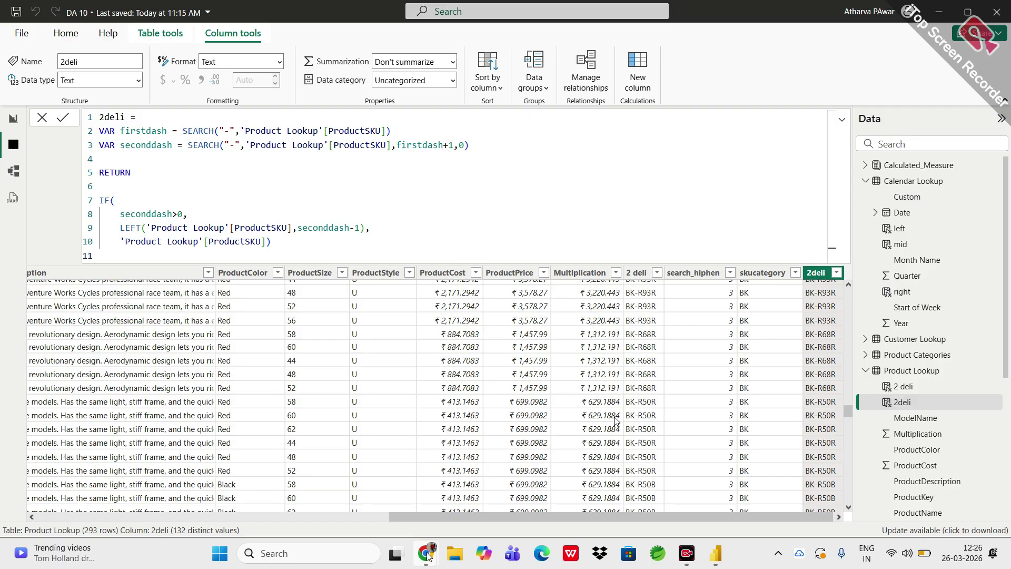
- Switch to the Google Meet call, look through its list of participants and return to Power BI
{"action": "mouse_move", "coordinate": [426, 550]}
{"action": "left_click", "coordinate": [394, 493]}
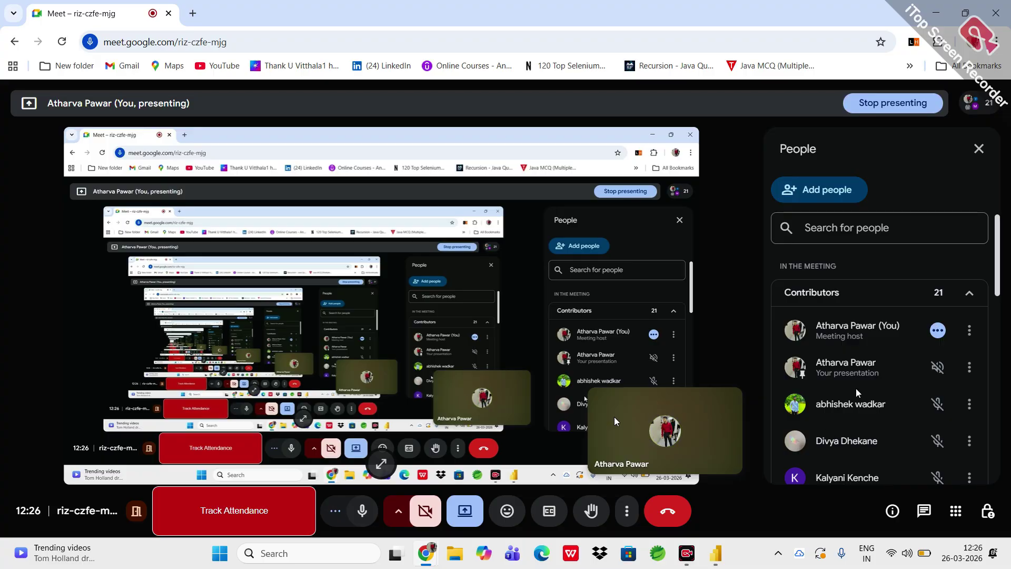
{"action": "scroll", "coordinate": [827, 432], "scroll_direction": "down", "scroll_amount": 3}
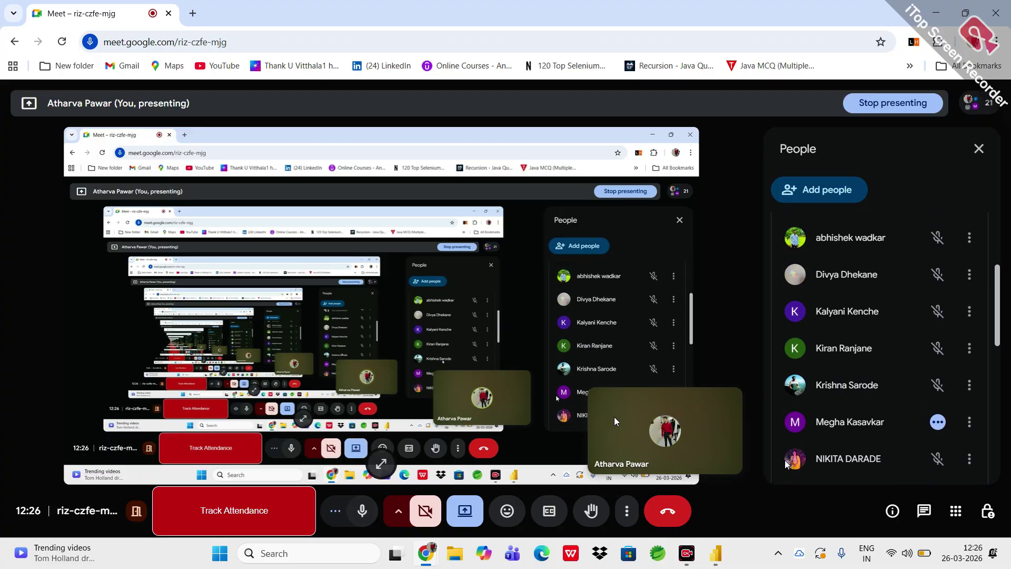
{"action": "scroll", "coordinate": [855, 392], "scroll_direction": "down", "scroll_amount": 5}
{"action": "scroll", "coordinate": [785, 463], "scroll_direction": "down", "scroll_amount": 5}
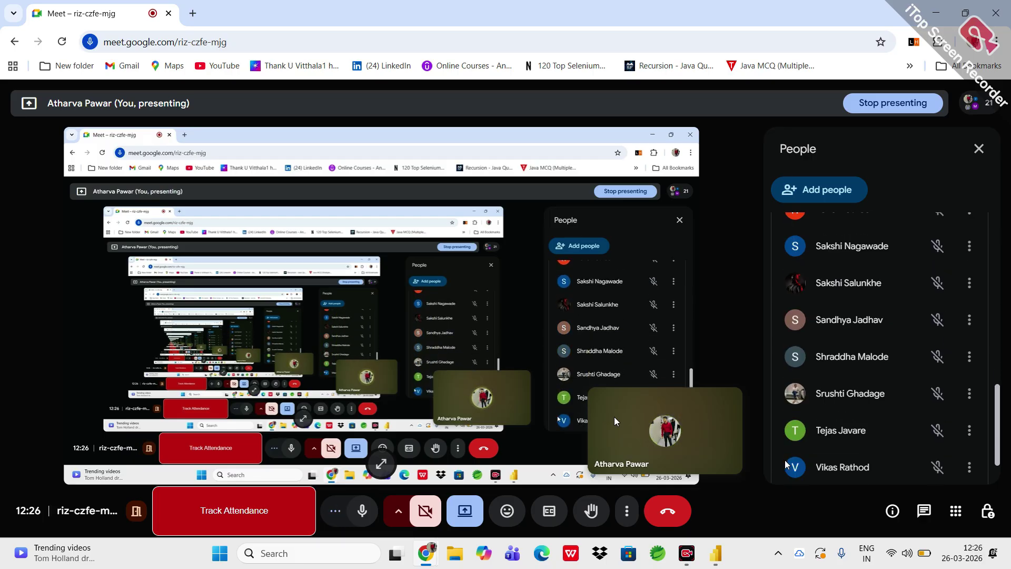
{"action": "scroll", "coordinate": [785, 463], "scroll_direction": "down", "scroll_amount": 2}
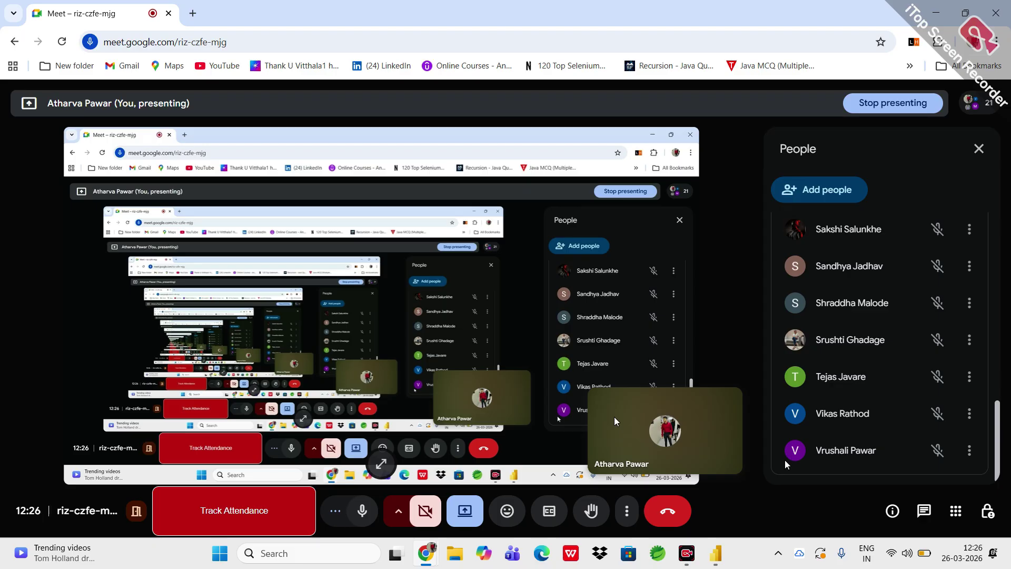
{"action": "scroll", "coordinate": [785, 464], "scroll_direction": "up", "scroll_amount": 5}
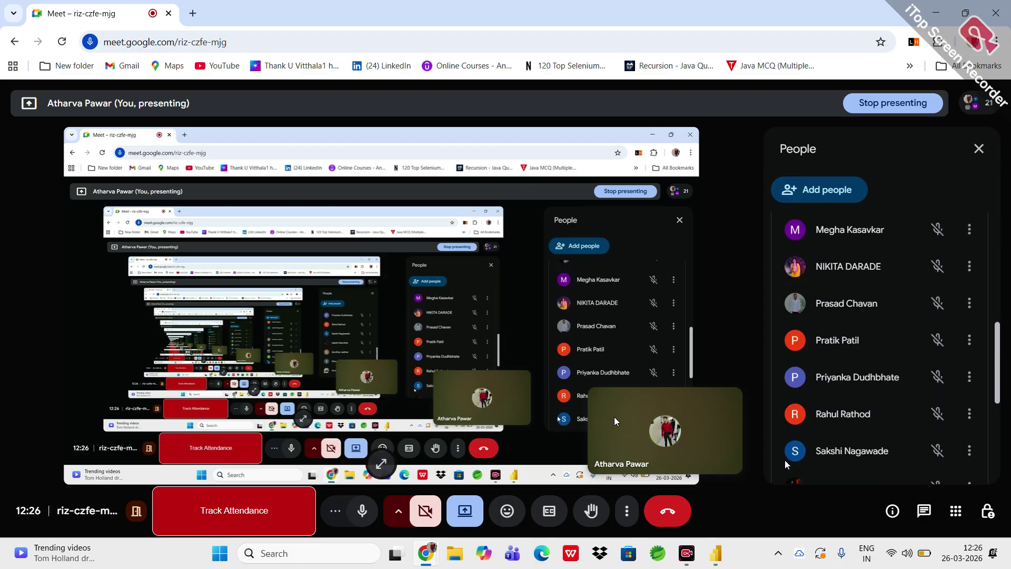
{"action": "scroll", "coordinate": [784, 463], "scroll_direction": "up", "scroll_amount": 5}
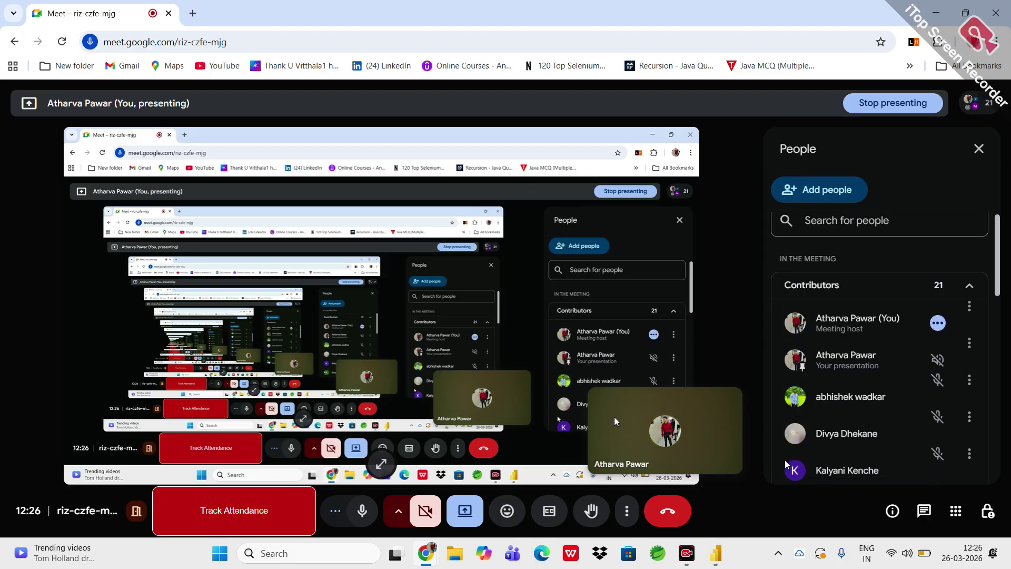
{"action": "scroll", "coordinate": [784, 463], "scroll_direction": "down", "scroll_amount": 3}
{"action": "scroll", "coordinate": [785, 463], "scroll_direction": "up", "scroll_amount": 2}
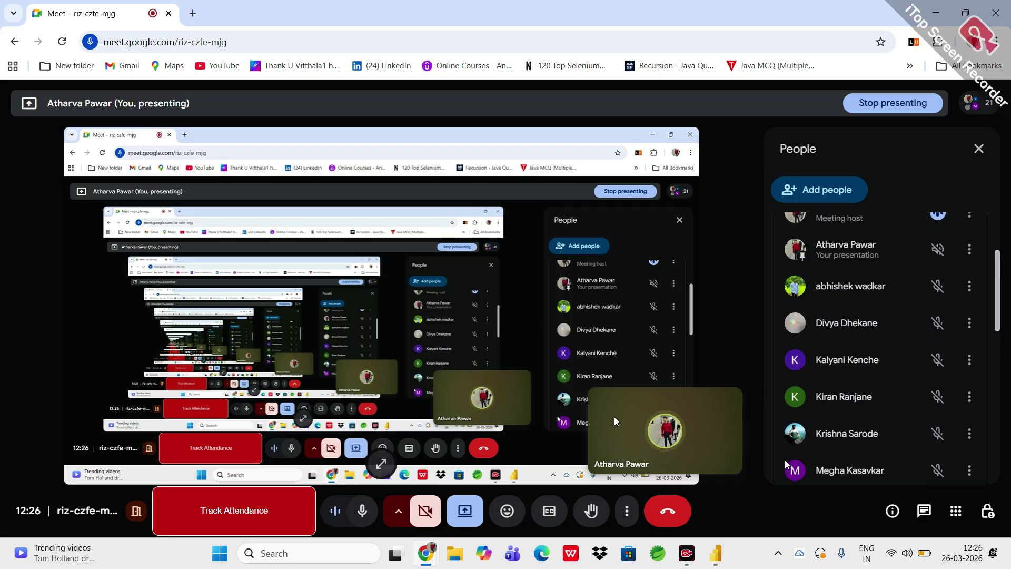
{"action": "scroll", "coordinate": [785, 463], "scroll_direction": "down", "scroll_amount": 1}
{"action": "scroll", "coordinate": [785, 463], "scroll_direction": "up", "scroll_amount": 2}
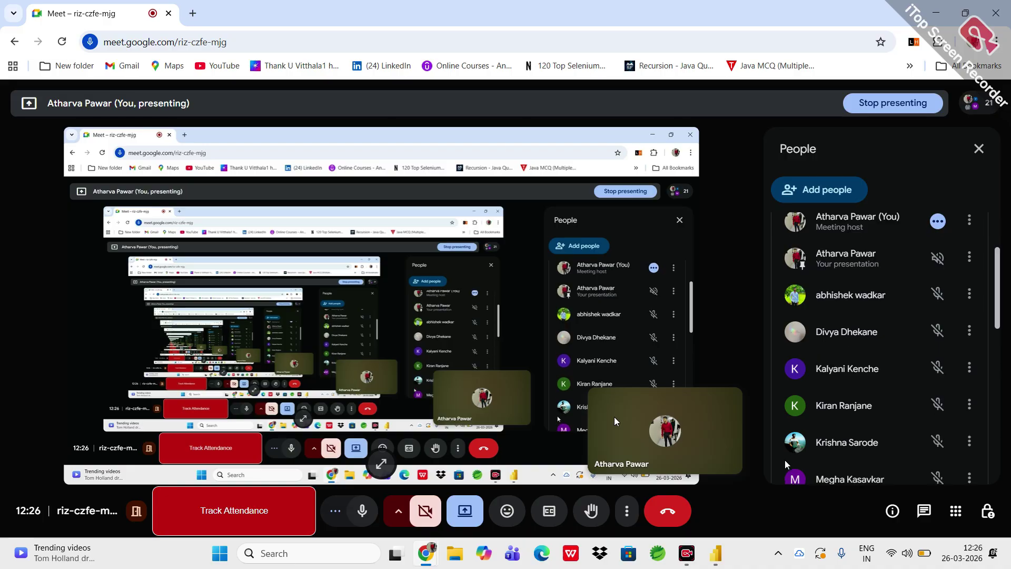
{"action": "scroll", "coordinate": [785, 463], "scroll_direction": "down", "scroll_amount": 4}
{"action": "scroll", "coordinate": [785, 463], "scroll_direction": "down", "scroll_amount": 4}
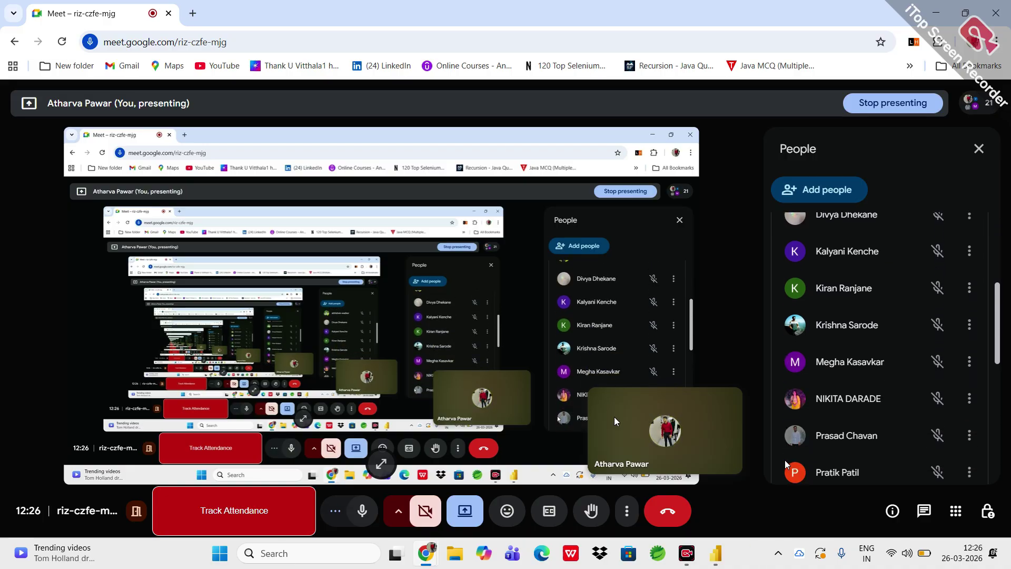
{"action": "scroll", "coordinate": [785, 463], "scroll_direction": "up", "scroll_amount": 4}
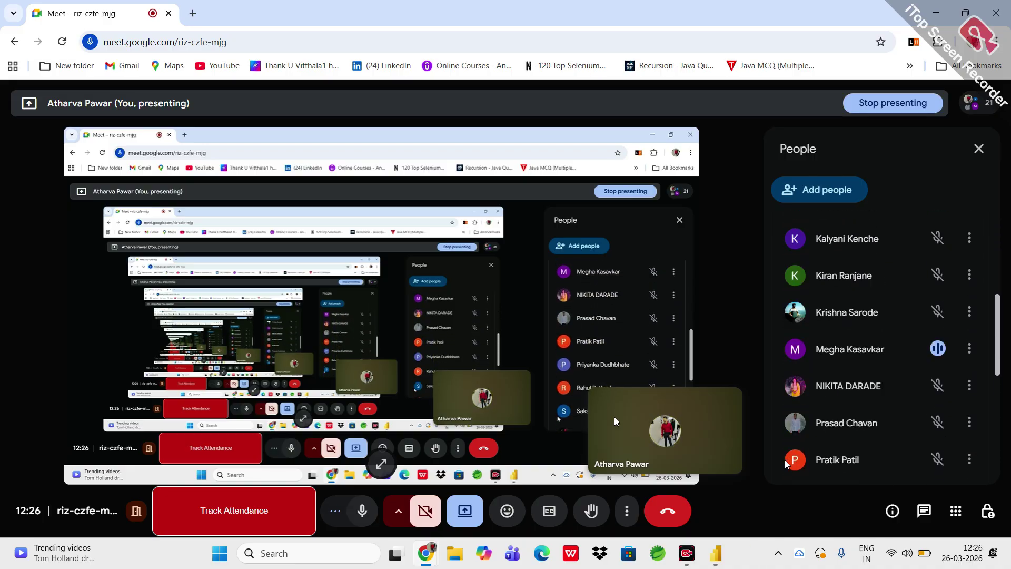
{"action": "left_click", "coordinate": [715, 552]}
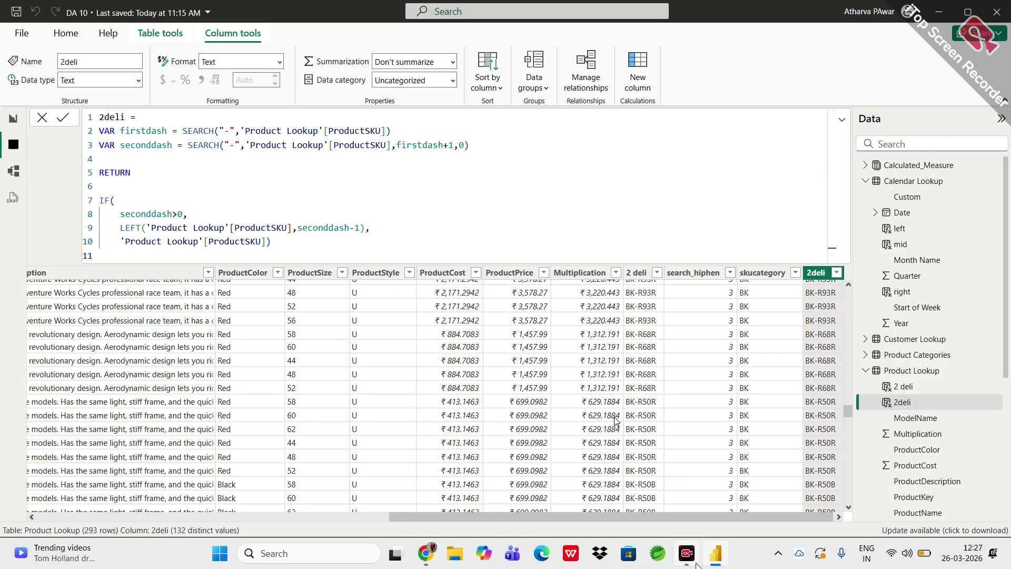
- Go back to the first rows of the Product Lookup table to review the 2deli values
{"action": "mouse_move", "coordinate": [704, 551]}
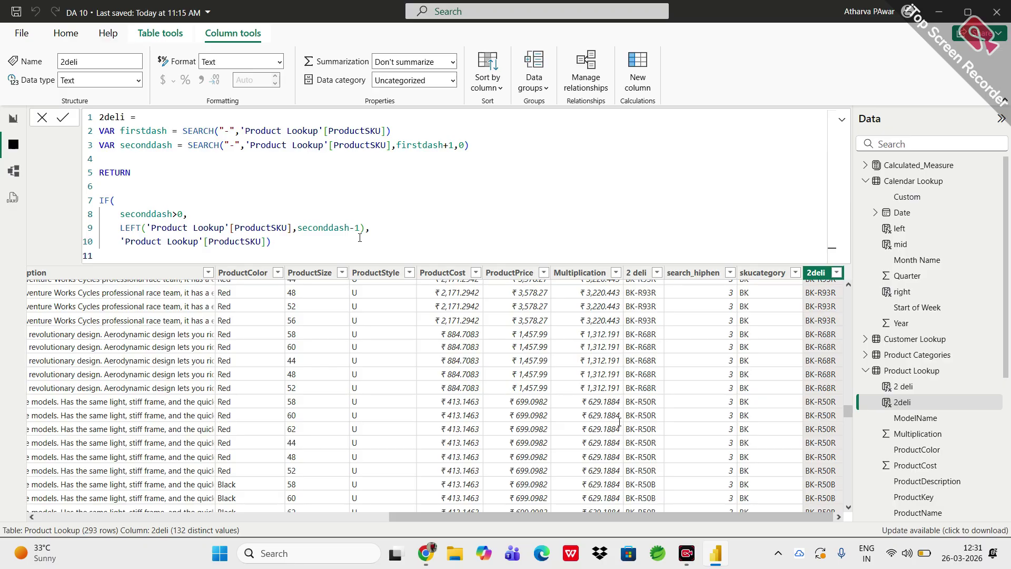
{"action": "scroll", "coordinate": [800, 351], "scroll_direction": "up", "scroll_amount": 15}
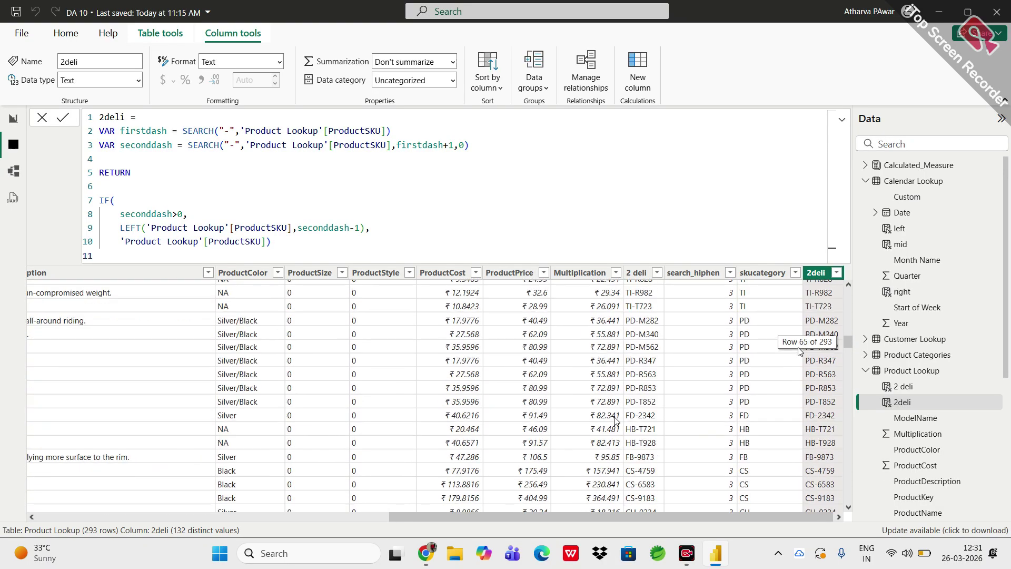
{"action": "left_click_drag", "start_coordinate": [846, 339], "coordinate": [847, 270]}
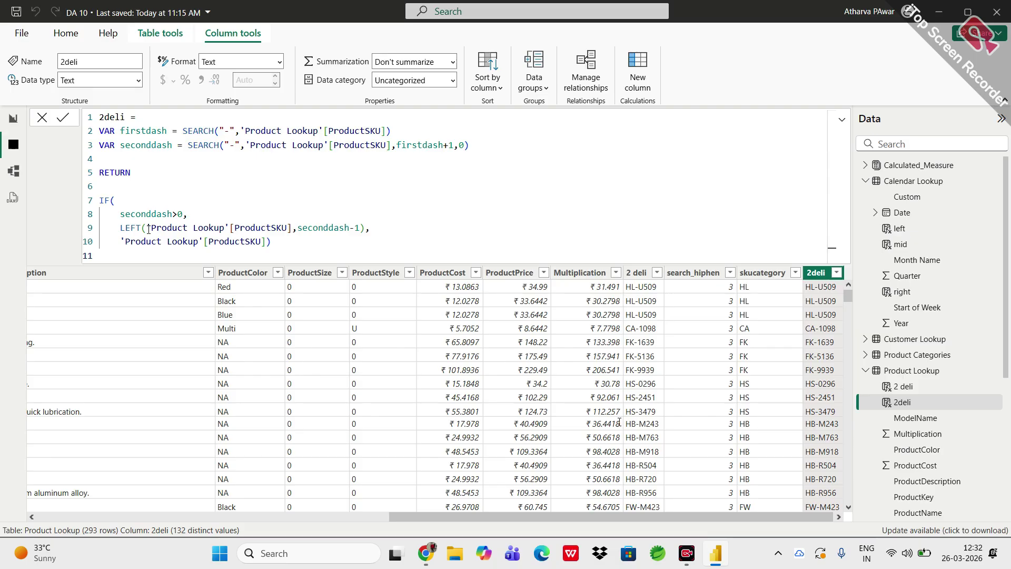
- Switch to the Google Meet call, go through the whole participant list to its end and return to Power BI
{"action": "left_click", "coordinate": [424, 555]}
{"action": "left_click", "coordinate": [377, 504]}
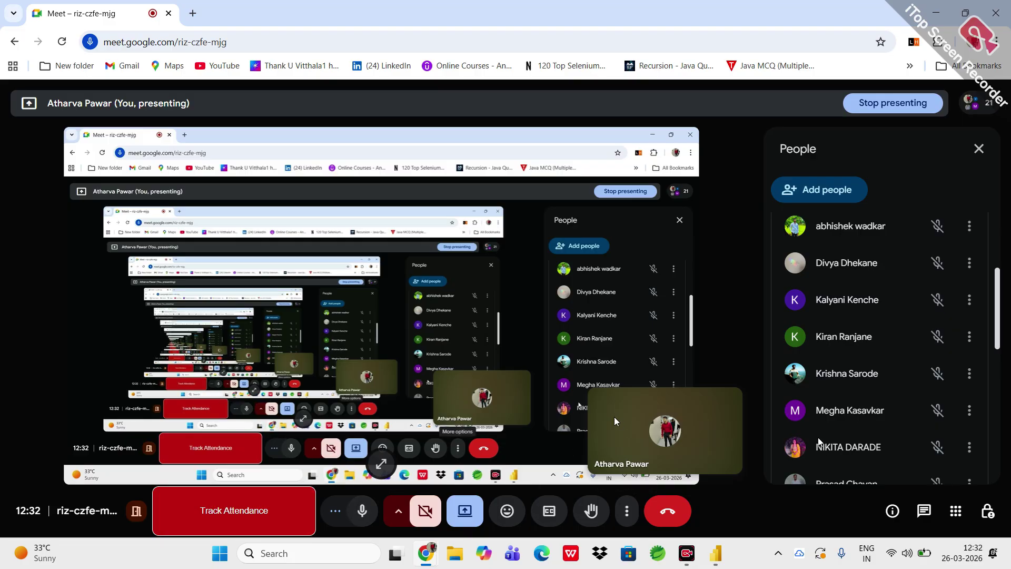
{"action": "scroll", "coordinate": [821, 443], "scroll_direction": "down", "scroll_amount": 5}
{"action": "scroll", "coordinate": [818, 441], "scroll_direction": "down", "scroll_amount": 3}
{"action": "scroll", "coordinate": [818, 441], "scroll_direction": "up", "scroll_amount": 10}
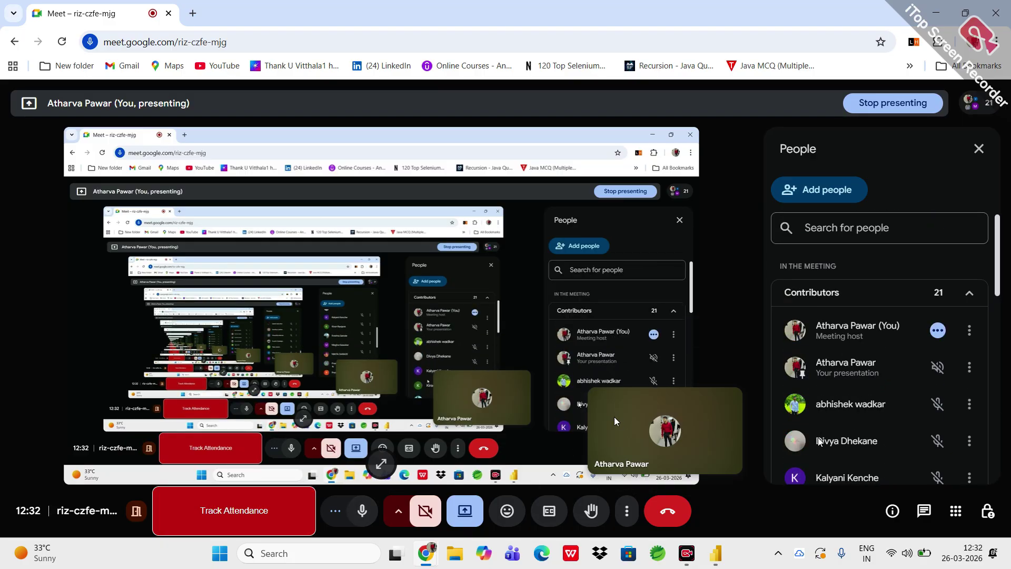
{"action": "scroll", "coordinate": [818, 442], "scroll_direction": "down", "scroll_amount": 2}
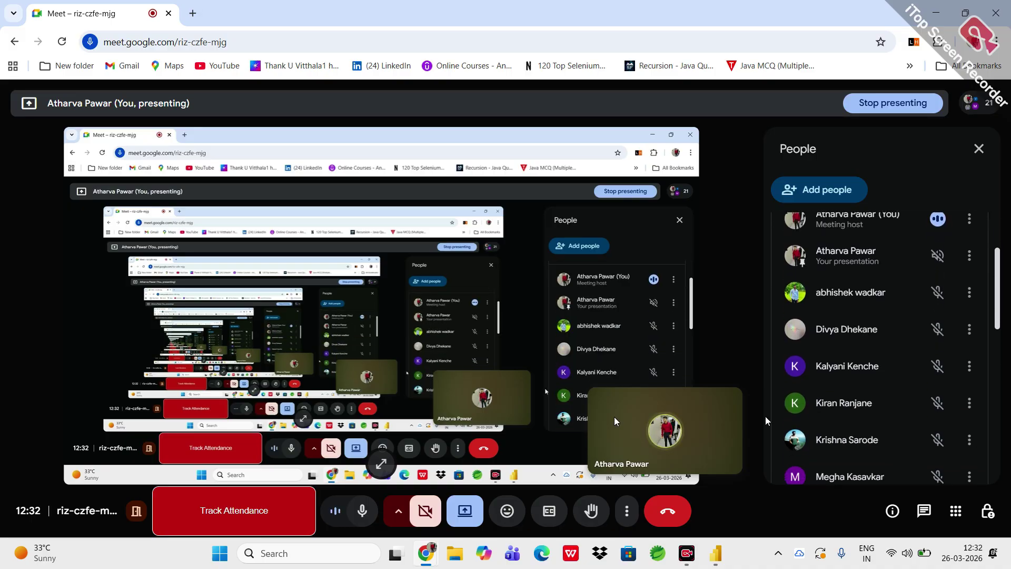
{"action": "scroll", "coordinate": [766, 416], "scroll_direction": "down", "scroll_amount": 1}
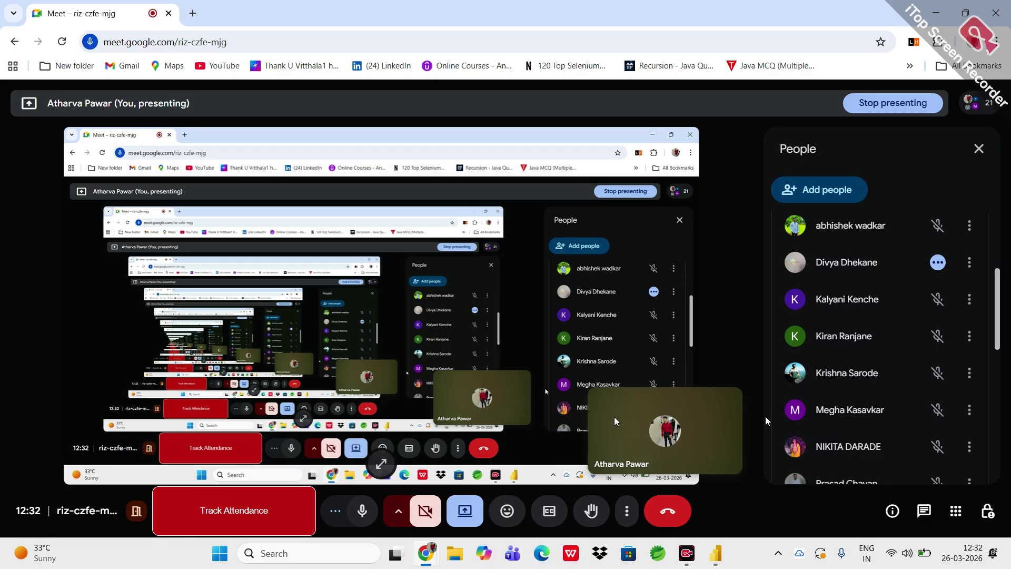
{"action": "scroll", "coordinate": [765, 416], "scroll_direction": "down", "scroll_amount": 2}
{"action": "scroll", "coordinate": [766, 416], "scroll_direction": "down", "scroll_amount": 1}
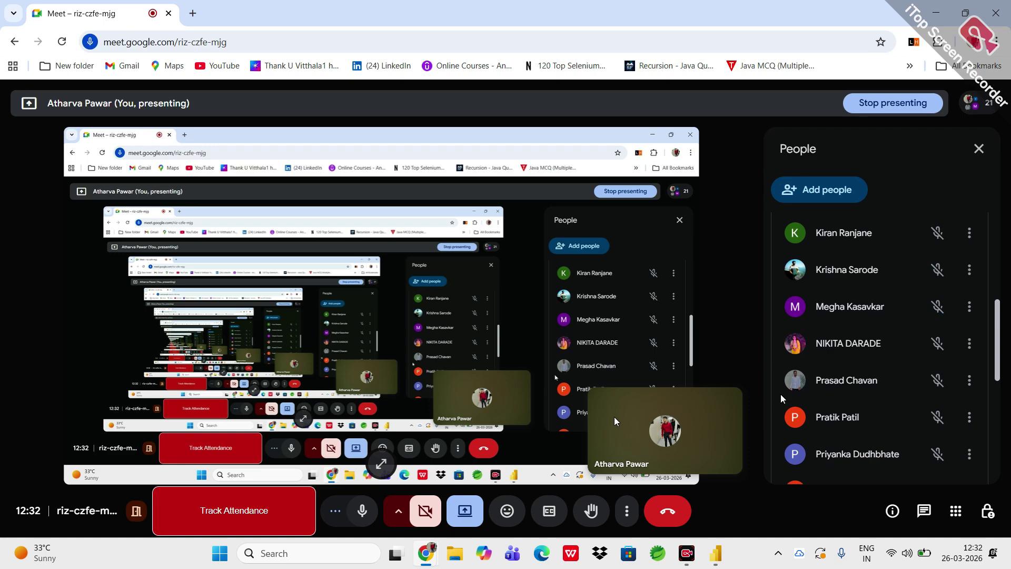
{"action": "scroll", "coordinate": [781, 393], "scroll_direction": "down", "scroll_amount": 1}
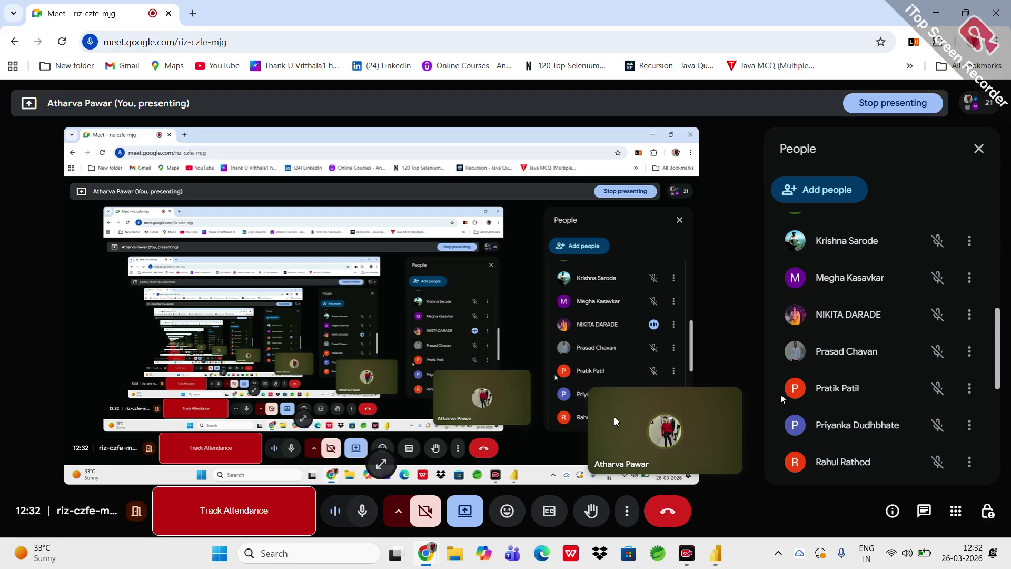
{"action": "scroll", "coordinate": [781, 393], "scroll_direction": "down", "scroll_amount": 1}
{"action": "scroll", "coordinate": [780, 393], "scroll_direction": "down", "scroll_amount": 2}
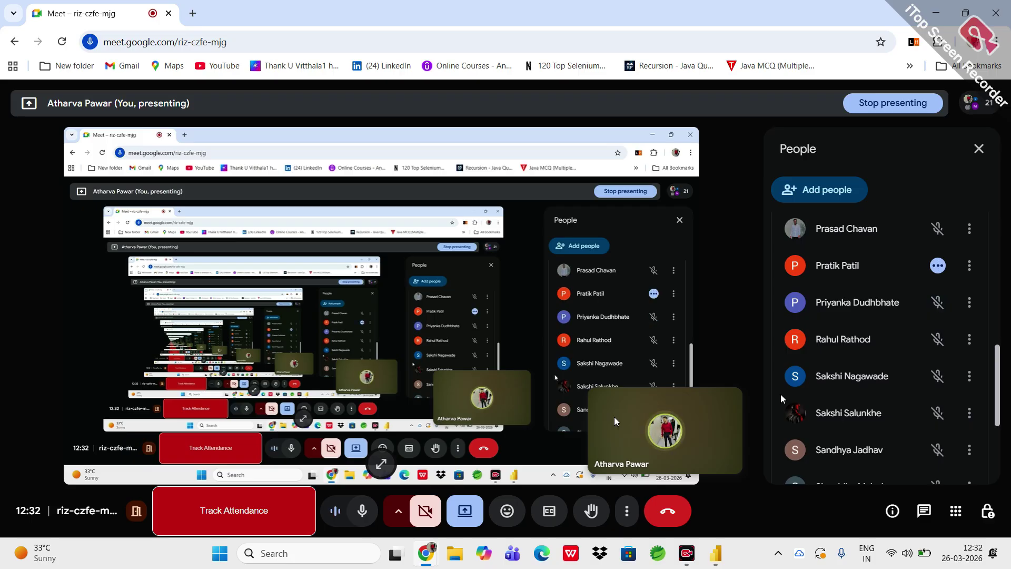
{"action": "scroll", "coordinate": [780, 394], "scroll_direction": "down", "scroll_amount": 1}
{"action": "scroll", "coordinate": [780, 394], "scroll_direction": "down", "scroll_amount": 2}
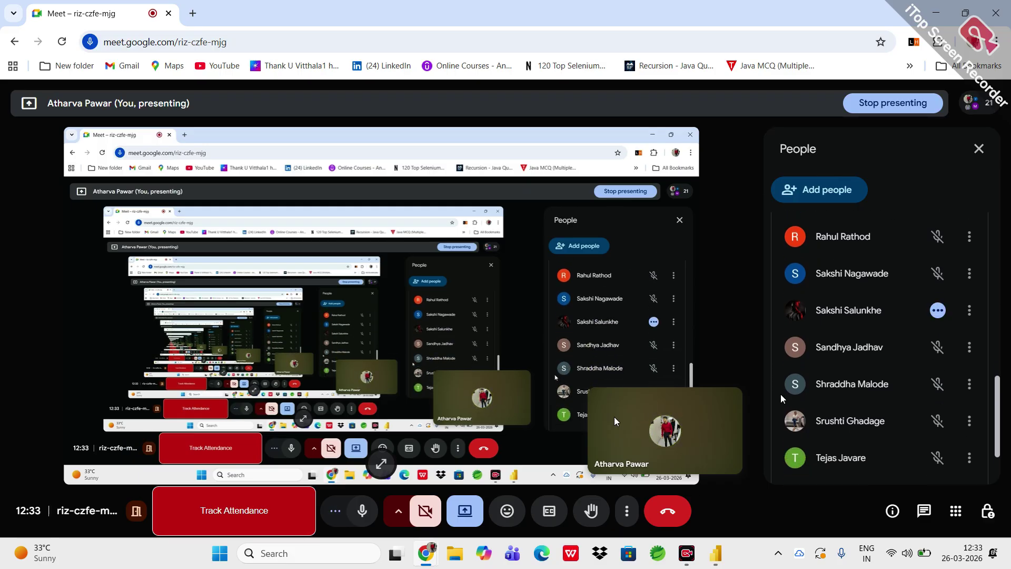
{"action": "scroll", "coordinate": [780, 394], "scroll_direction": "up", "scroll_amount": 1}
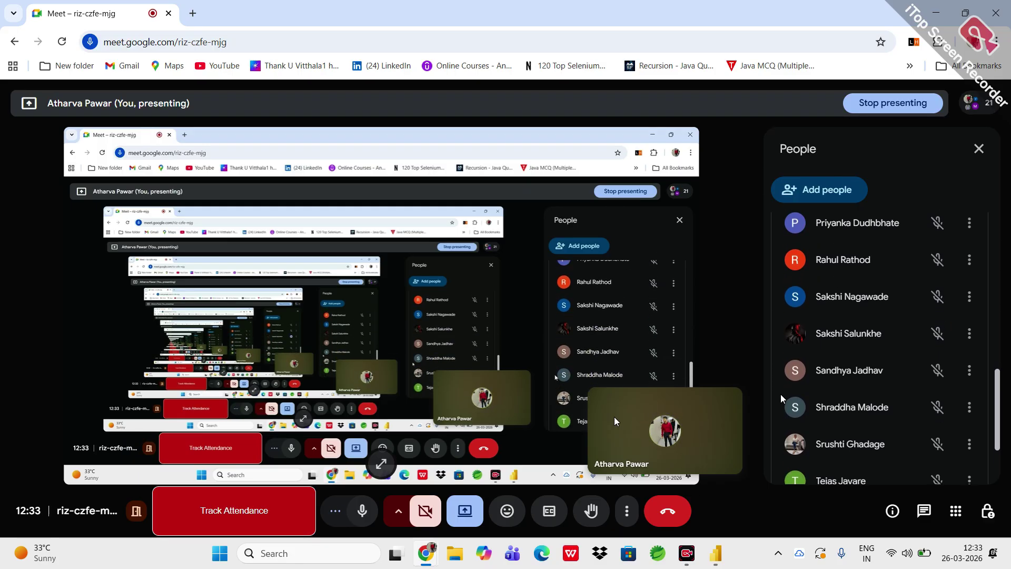
{"action": "scroll", "coordinate": [780, 394], "scroll_direction": "down", "scroll_amount": 1}
{"action": "scroll", "coordinate": [780, 394], "scroll_direction": "up", "scroll_amount": 1}
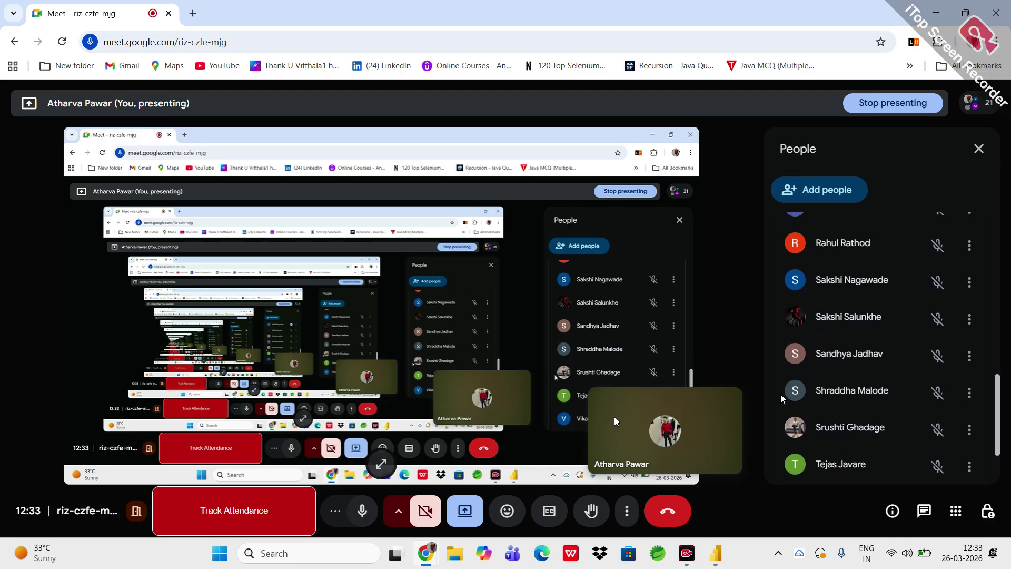
{"action": "scroll", "coordinate": [780, 394], "scroll_direction": "down", "scroll_amount": 2}
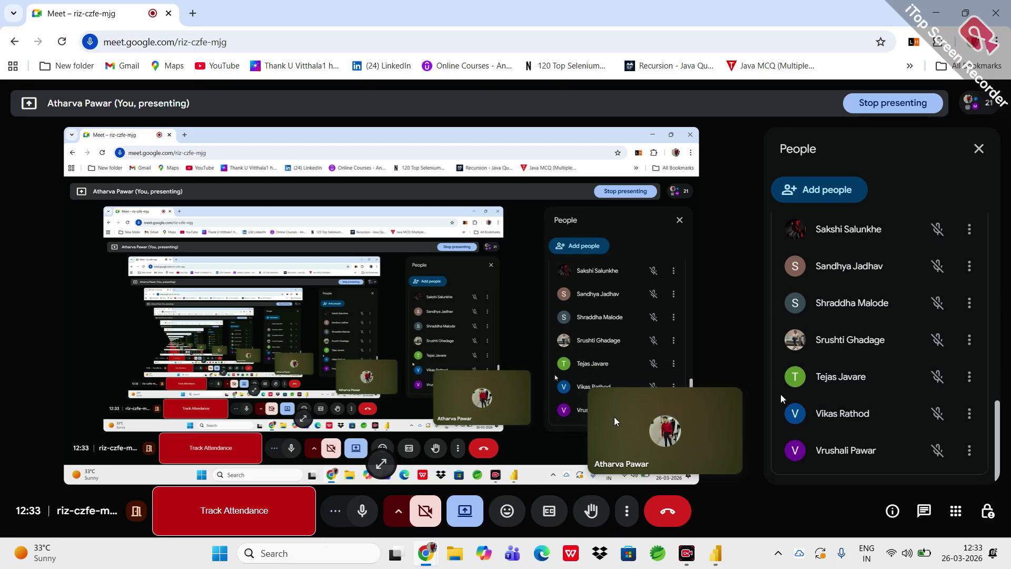
{"action": "scroll", "coordinate": [819, 341], "scroll_direction": "up", "scroll_amount": 1}
{"action": "scroll", "coordinate": [819, 341], "scroll_direction": "down", "scroll_amount": 1}
{"action": "left_click", "coordinate": [715, 553]}
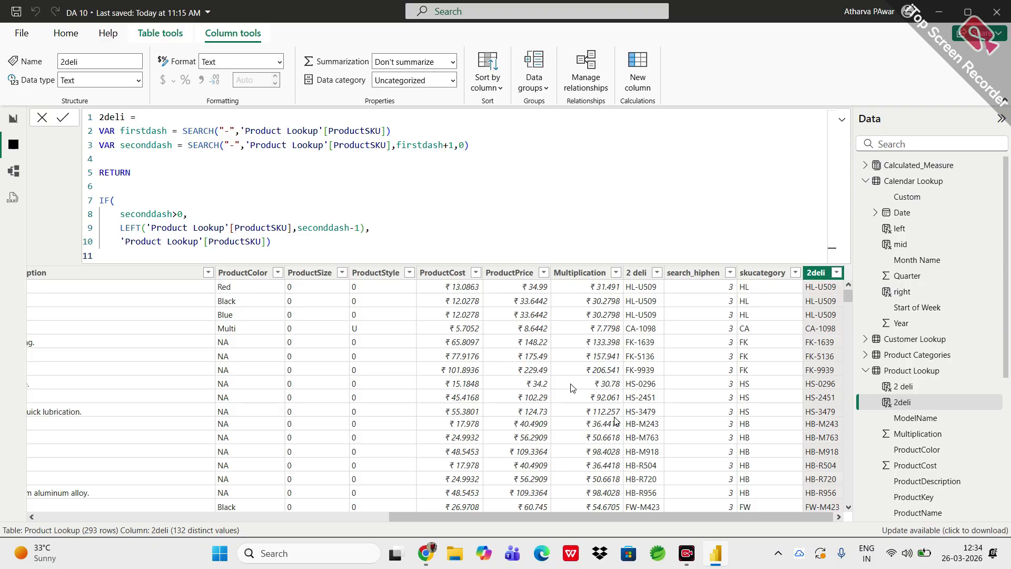
- Wrap the LEFT formula of the Calendar Lookup table's left column in UPPER and commit it
{"action": "left_click", "coordinate": [917, 433]}
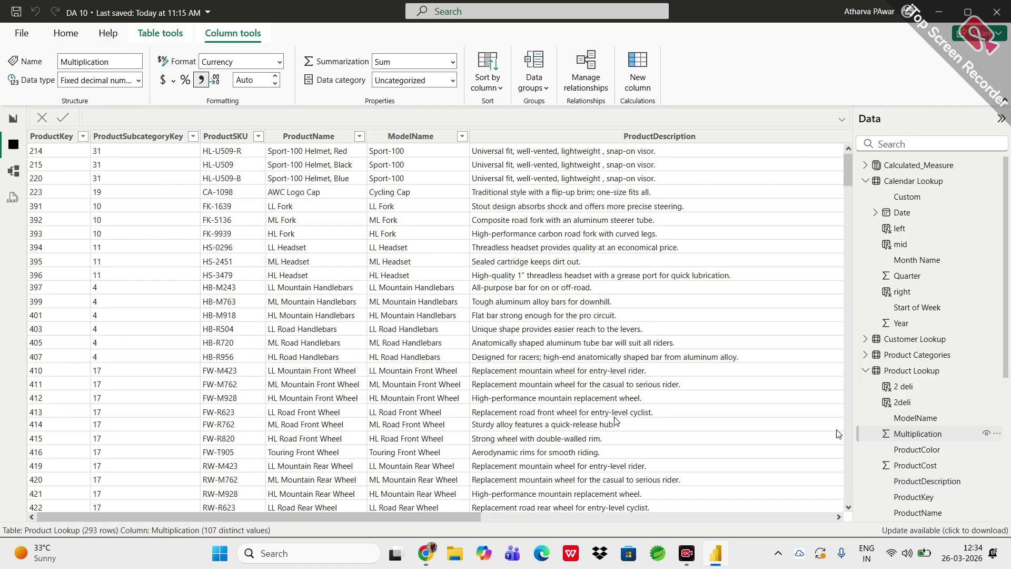
{"action": "left_click", "coordinate": [903, 184]}
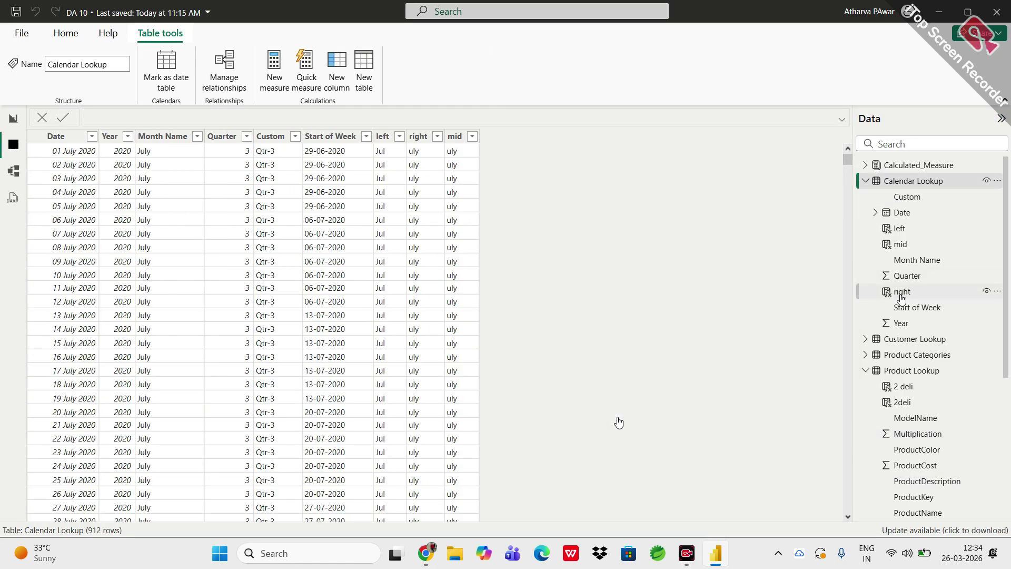
{"action": "left_click", "coordinate": [899, 231]}
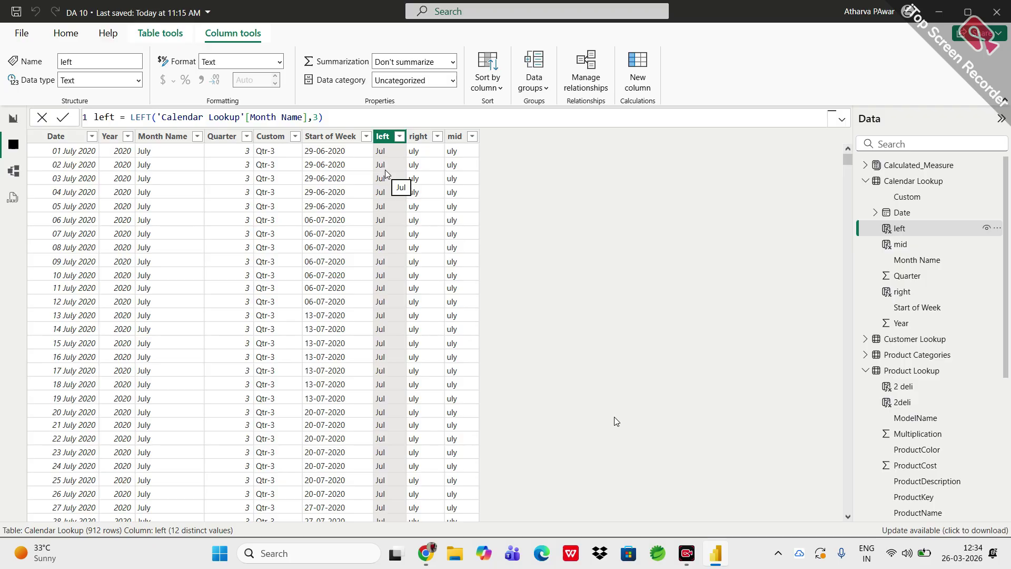
{"action": "double_click", "coordinate": [131, 117]}
{"action": "type", "text": "Upper"}
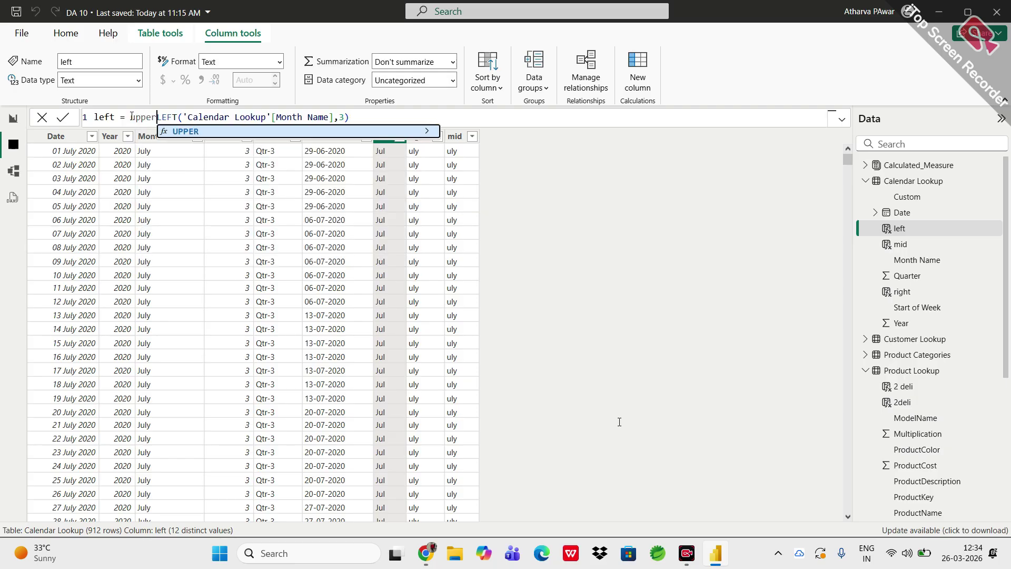
{"action": "key", "text": "Tab"}
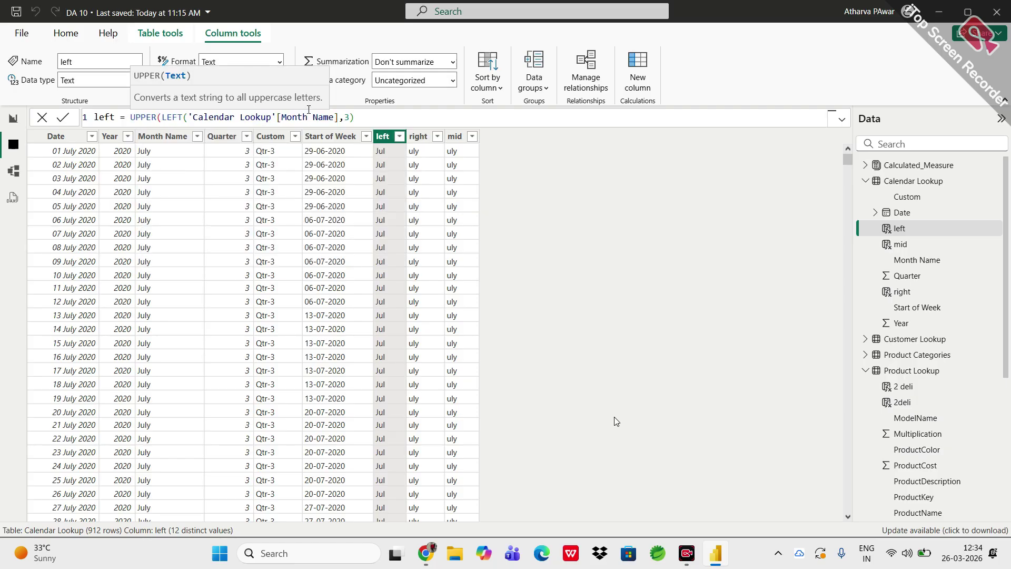
{"action": "left_click", "coordinate": [372, 112]}
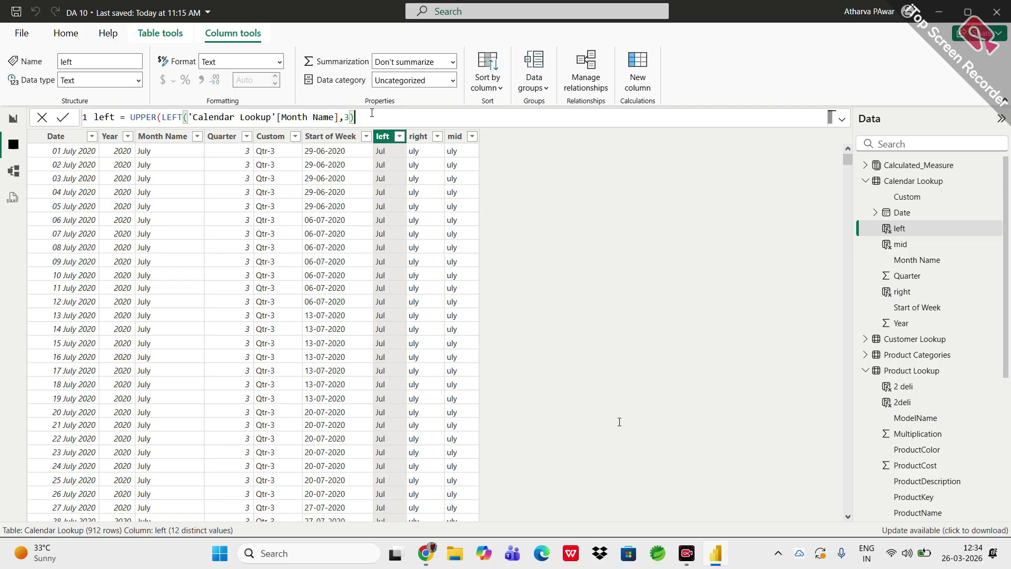
{"action": "type", "text": ")"}
{"action": "key", "text": "Return"}
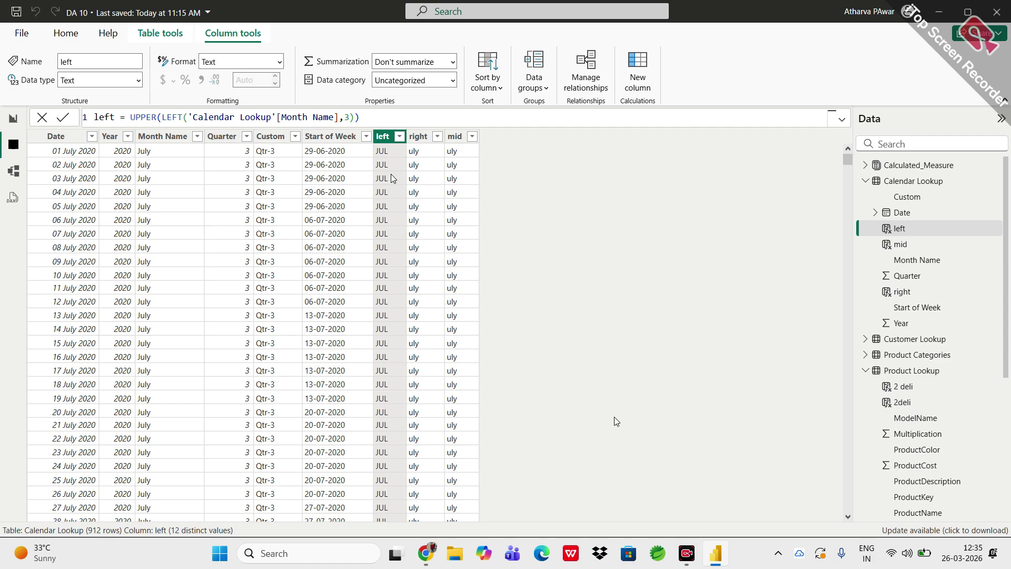
- Switch to the report view and move the Total_Customer__ card up beside the product table visual
{"action": "left_click", "coordinate": [12, 122]}
{"action": "left_click", "coordinate": [13, 148]}
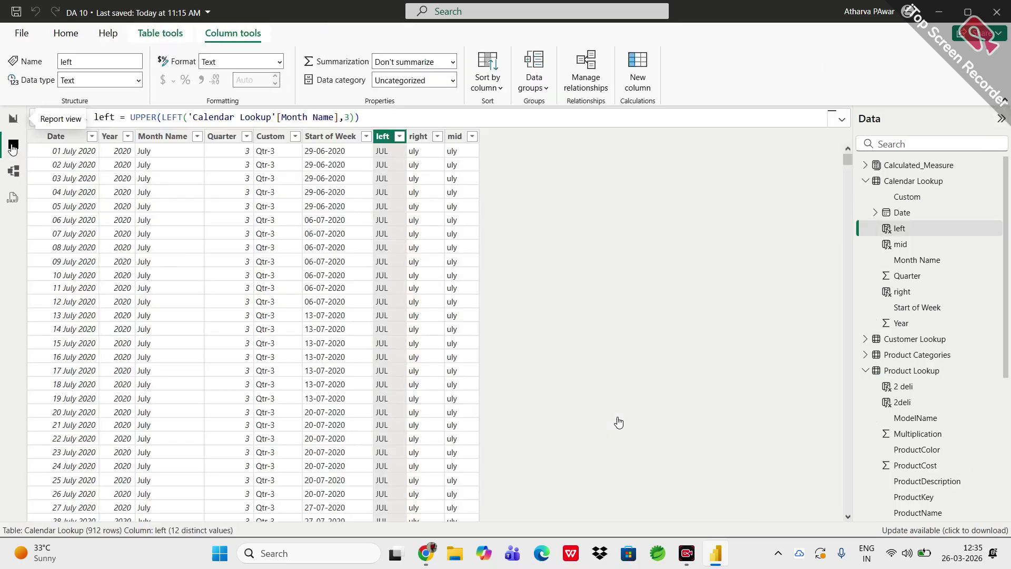
{"action": "left_click", "coordinate": [15, 120]}
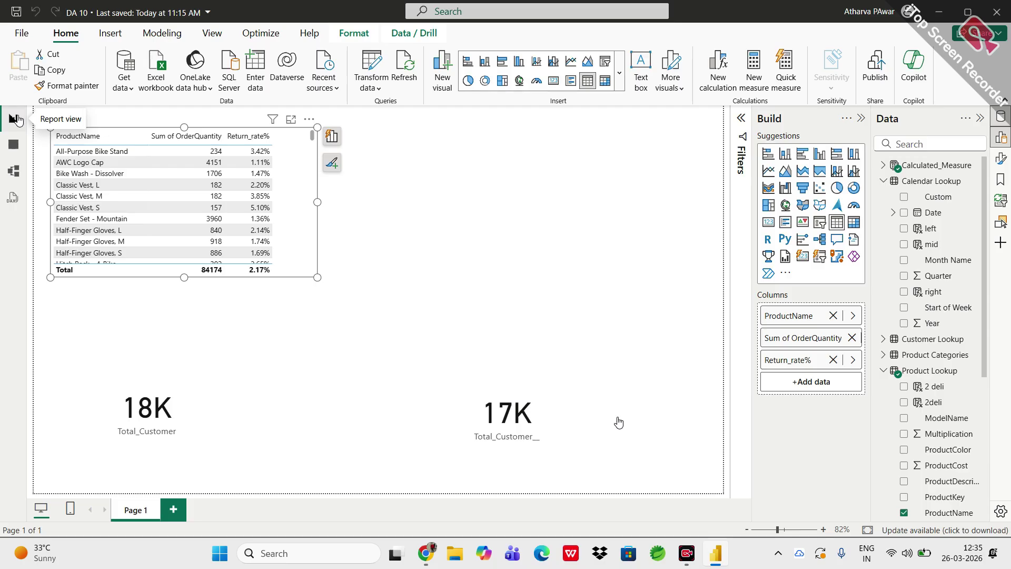
{"action": "left_click", "coordinate": [528, 421]}
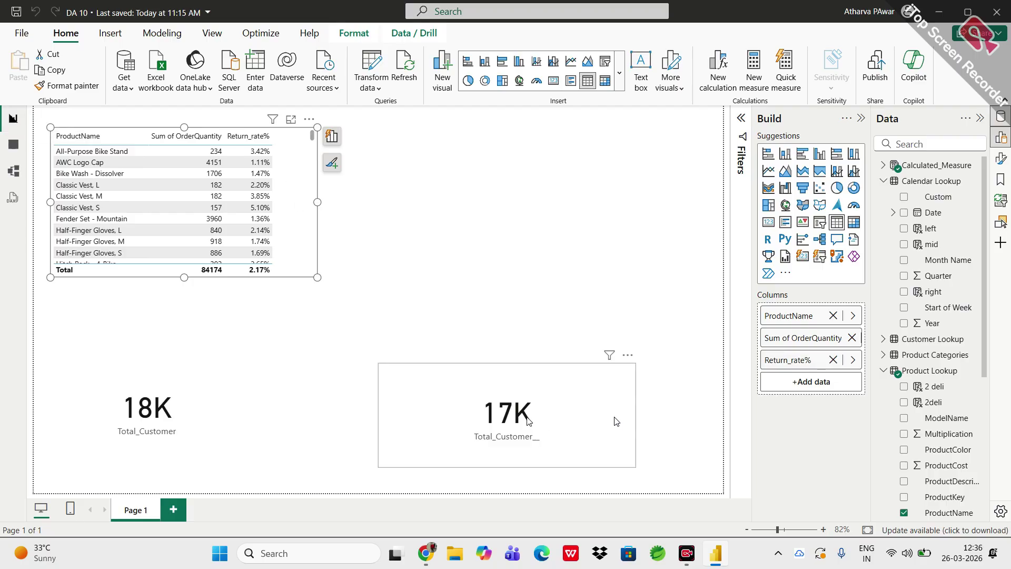
{"action": "left_click_drag", "start_coordinate": [519, 362], "coordinate": [537, 216]}
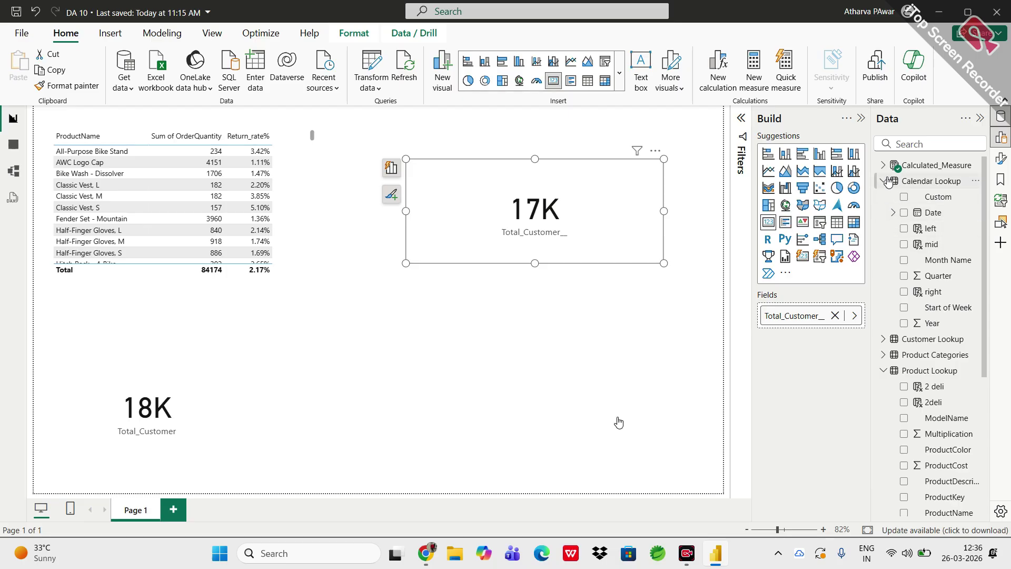
- Create a new measure in the Calculated_Measure table with the formula current = TODAY()
{"action": "left_click", "coordinate": [922, 166]}
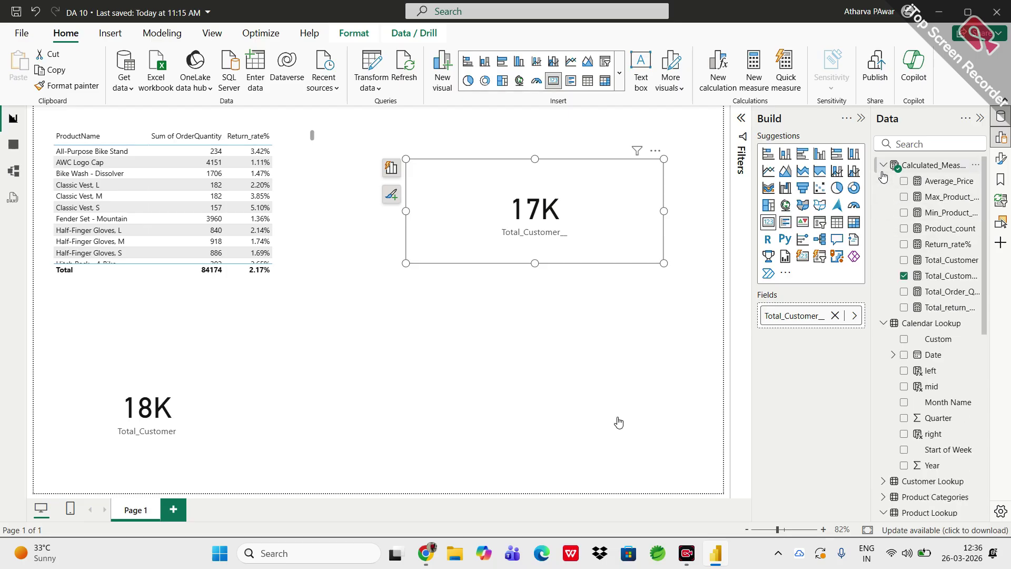
{"action": "right_click", "coordinate": [925, 167]}
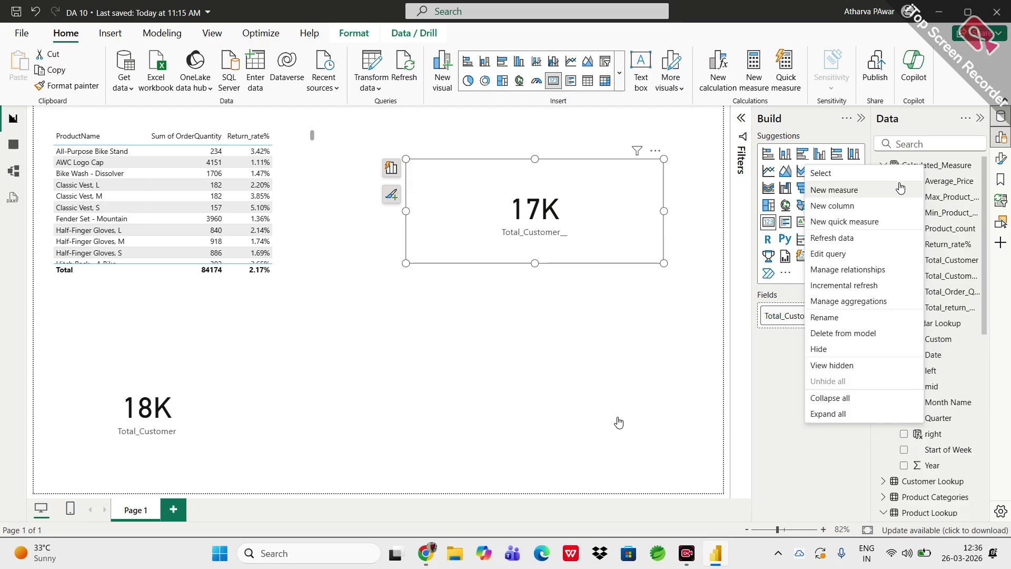
{"action": "key", "text": "Escape"}
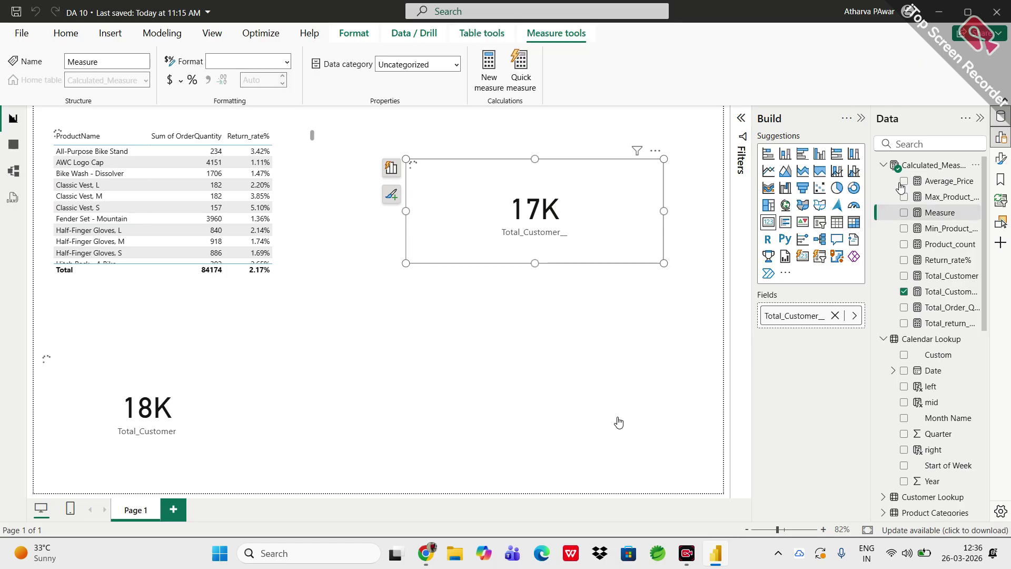
{"action": "key", "text": "ctrl+a"}
{"action": "key", "text": "BackSpace"}
{"action": "type", "text": "cu"}
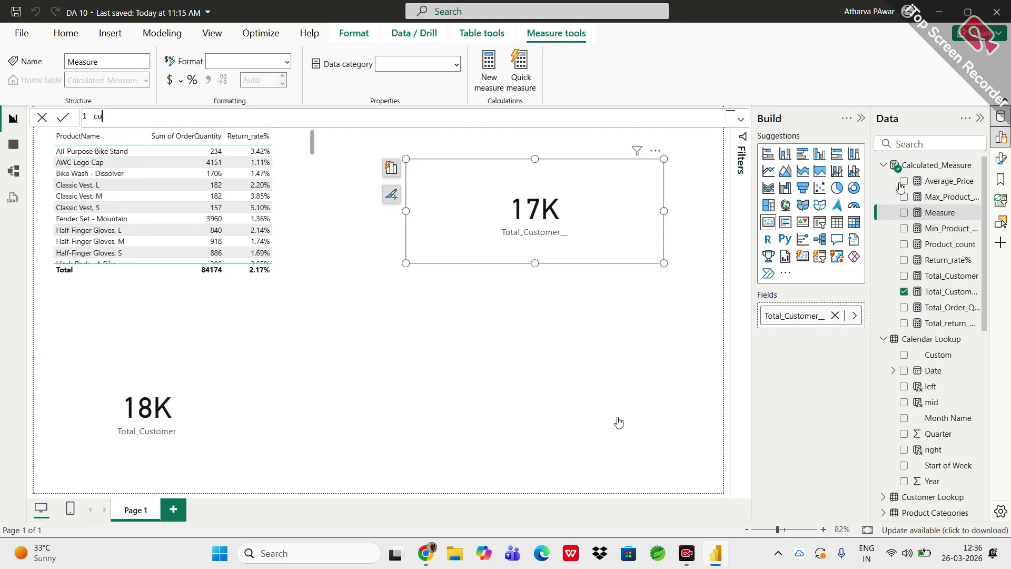
{"action": "type", "text": "rrent ="}
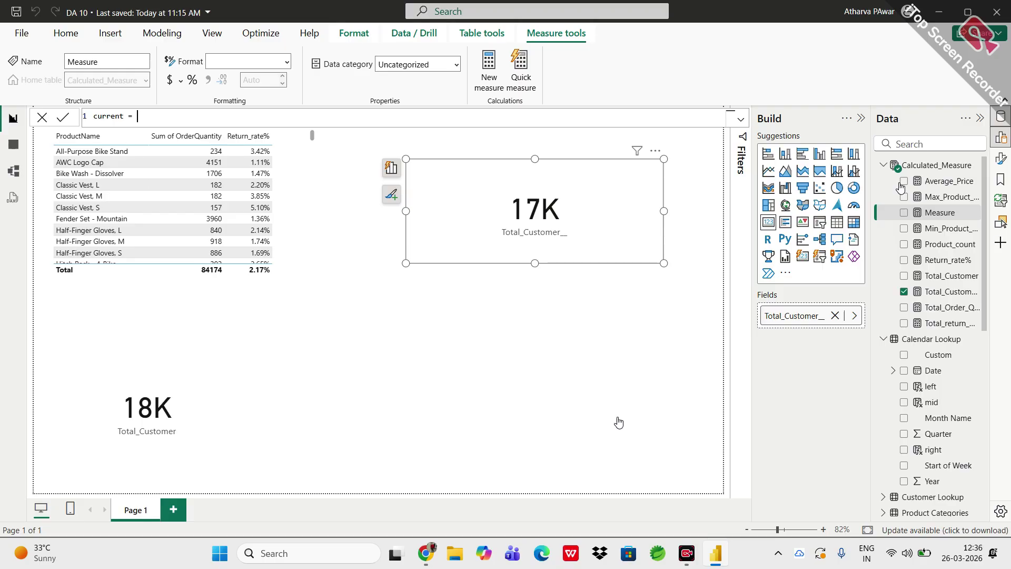
{"action": "type", "text": "today"}
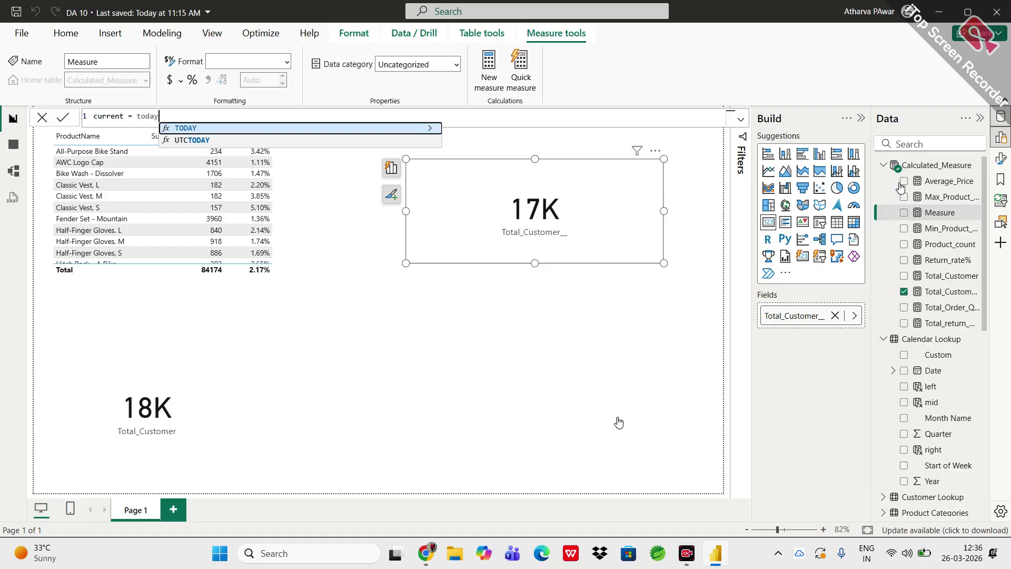
{"action": "key", "text": "Tab"}
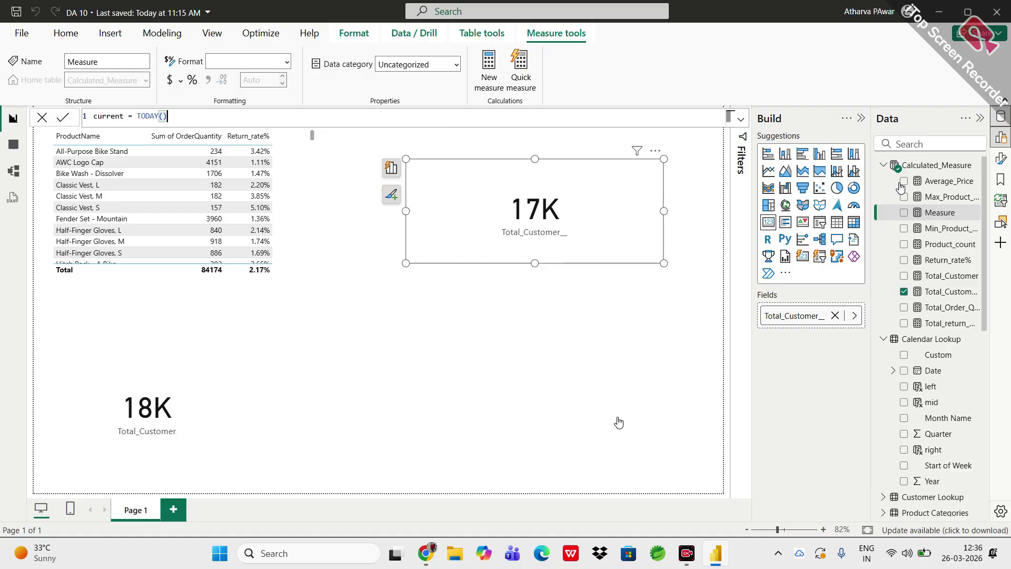
{"action": "key", "text": "Return"}
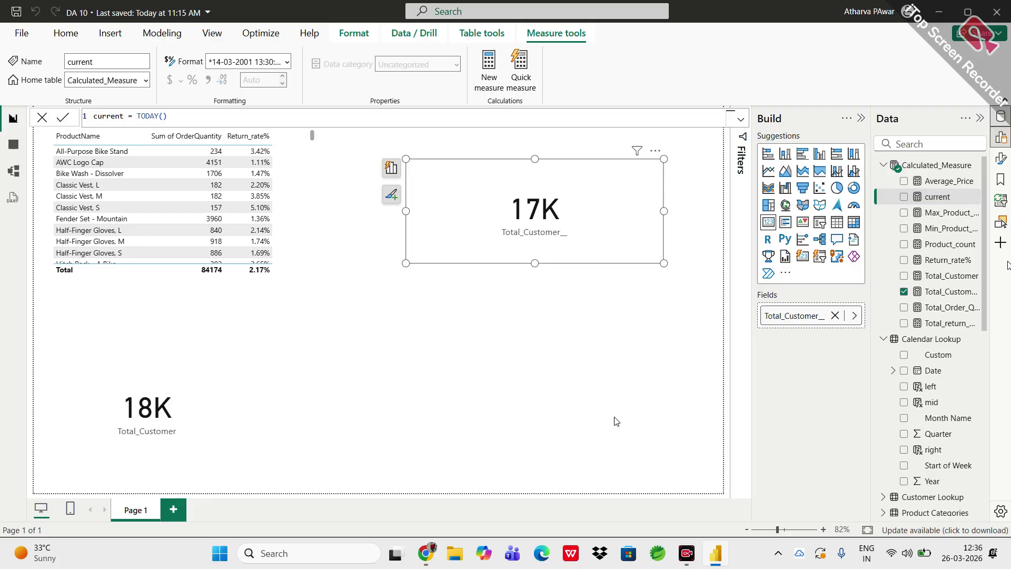
- Replace the Total_Customer__ field of the selected card visual with the current measure and extend the card's height downward
{"action": "left_click", "coordinate": [836, 315]}
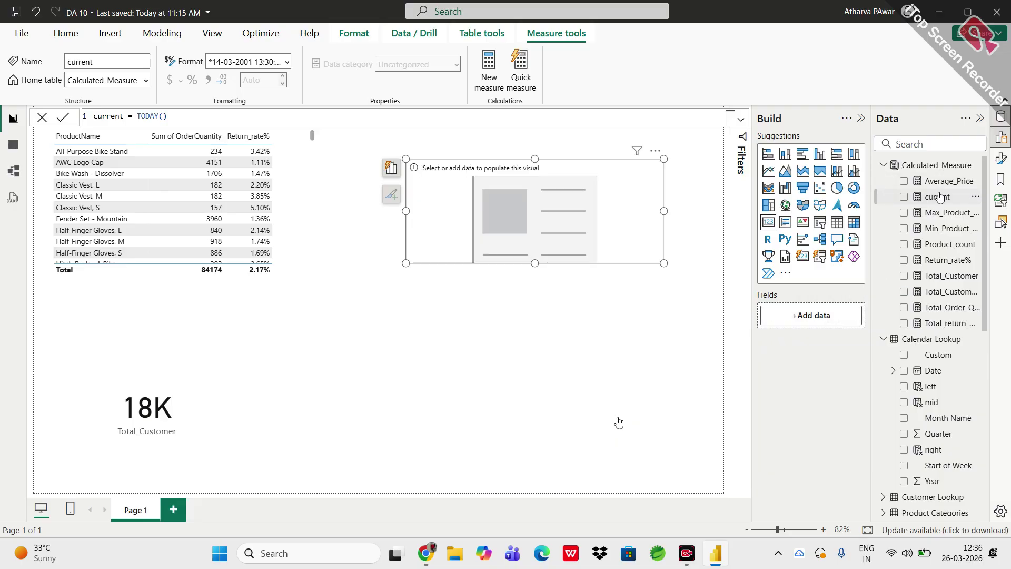
{"action": "left_click_drag", "start_coordinate": [808, 321], "coordinate": [808, 316]}
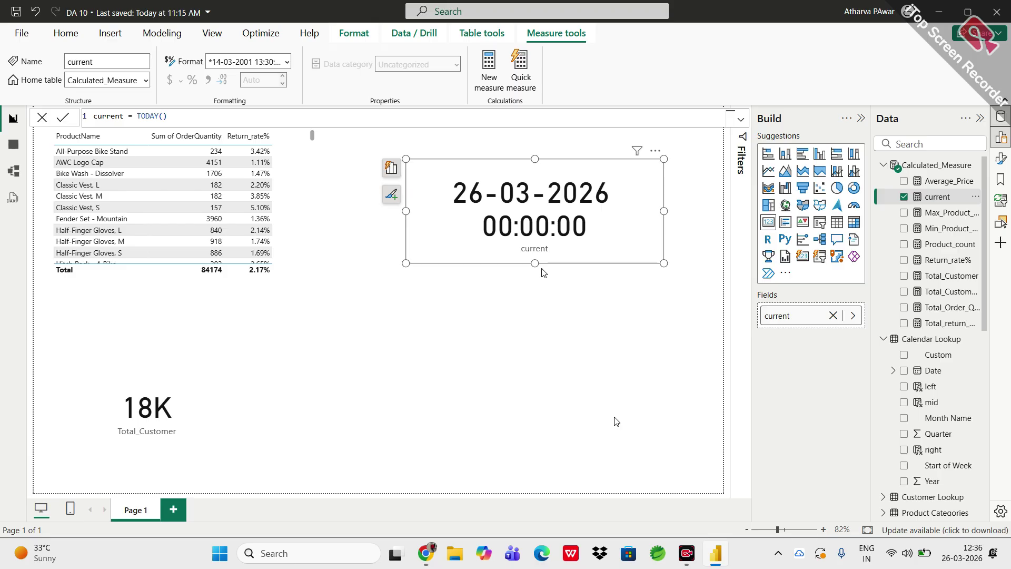
{"action": "left_click_drag", "start_coordinate": [535, 262], "coordinate": [535, 322]}
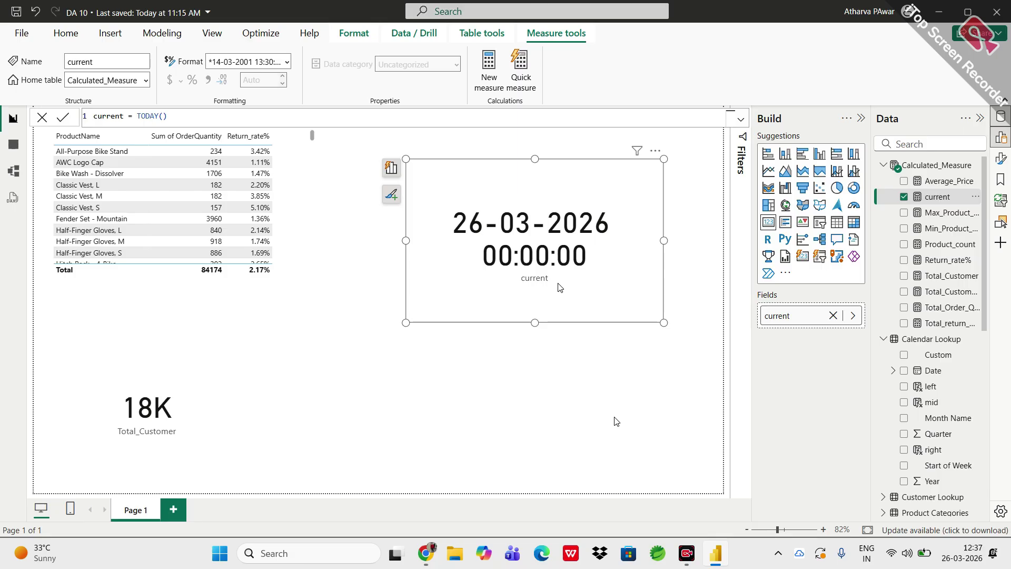
- Replace TODAY() with NOW() in the current measure's formula and commit it
{"action": "left_click", "coordinate": [179, 117]}
{"action": "key", "text": "BackSpace"}
{"action": "key", "text": "BackSpace"}
{"action": "key", "text": "BackSpace"}
{"action": "key", "text": "BackSpace"}
{"action": "key", "text": "BackSpace"}
{"action": "key", "text": "BackSpace"}
{"action": "key", "text": "BackSpace"}
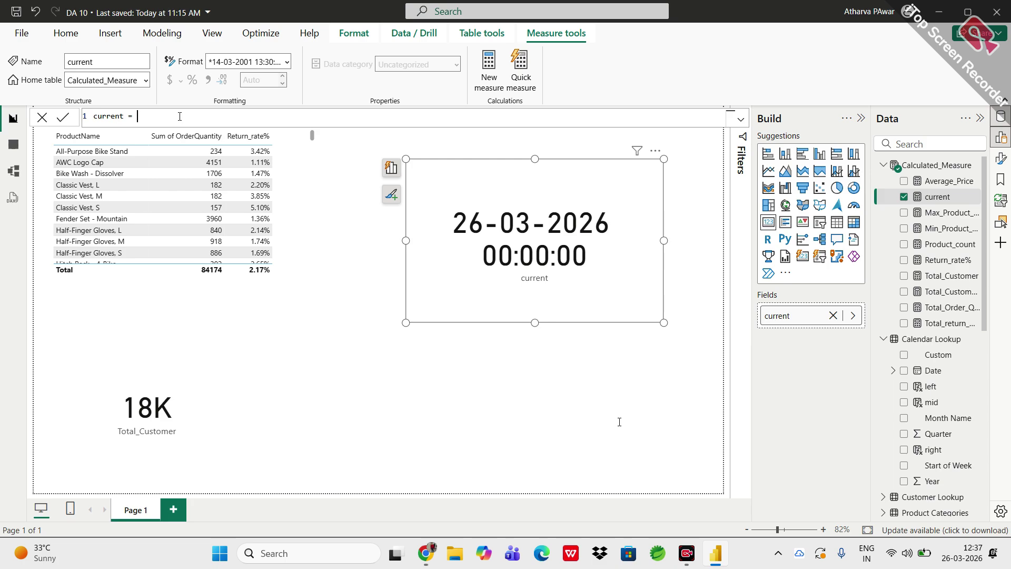
{"action": "type", "text": "now"}
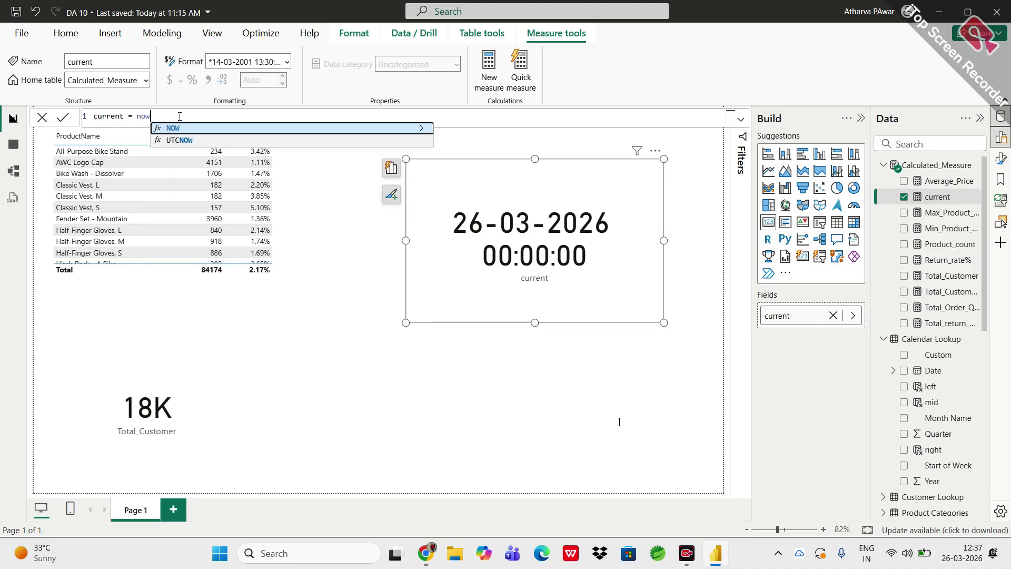
{"action": "key", "text": "Tab"}
{"action": "type", "text": ")"}
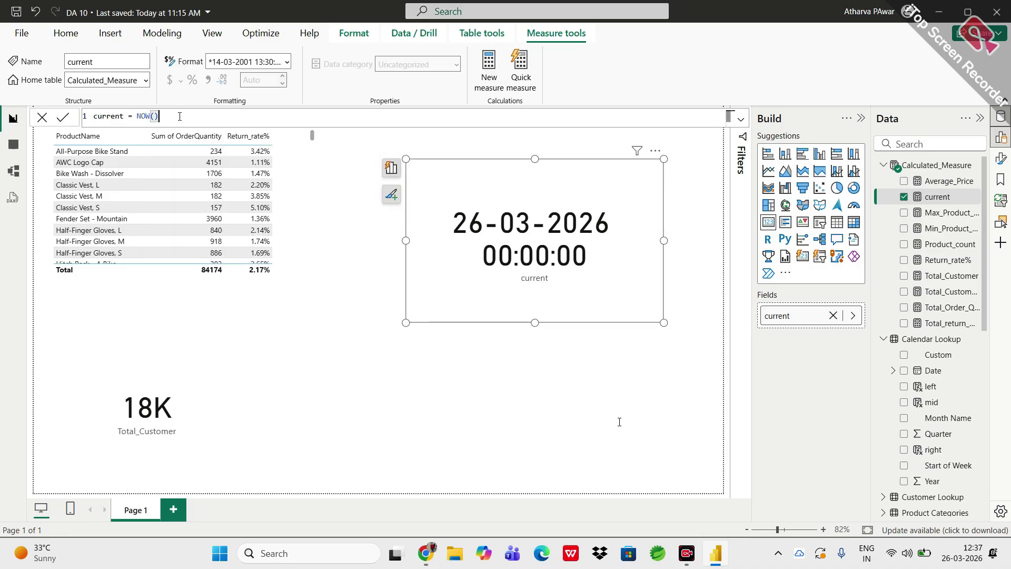
{"action": "key", "text": "Return"}
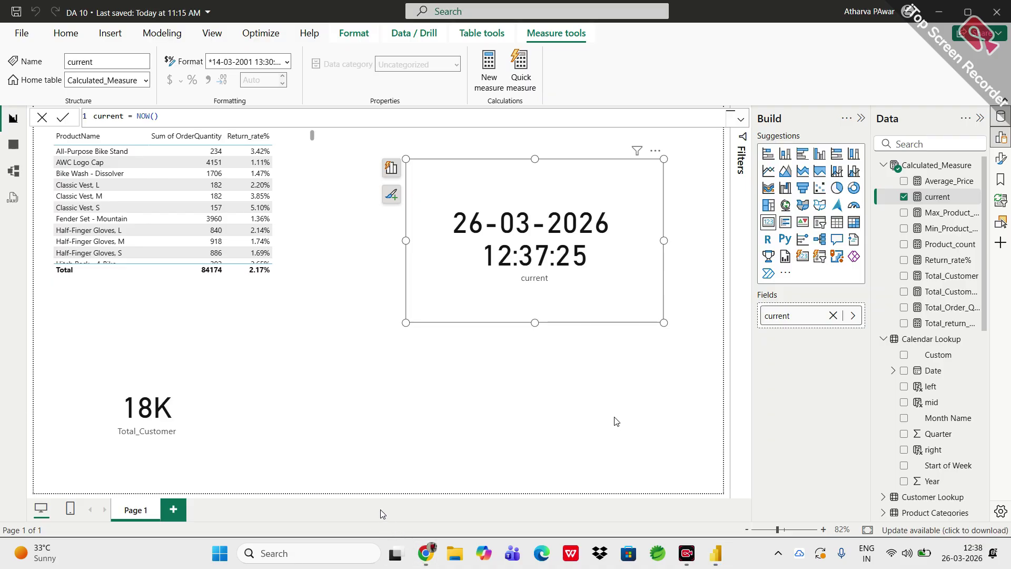
- Switch to the Google Meet call, review the participant list from start to end repeatedly, and briefly mute and unmute the microphone
{"action": "mouse_move", "coordinate": [426, 552]}
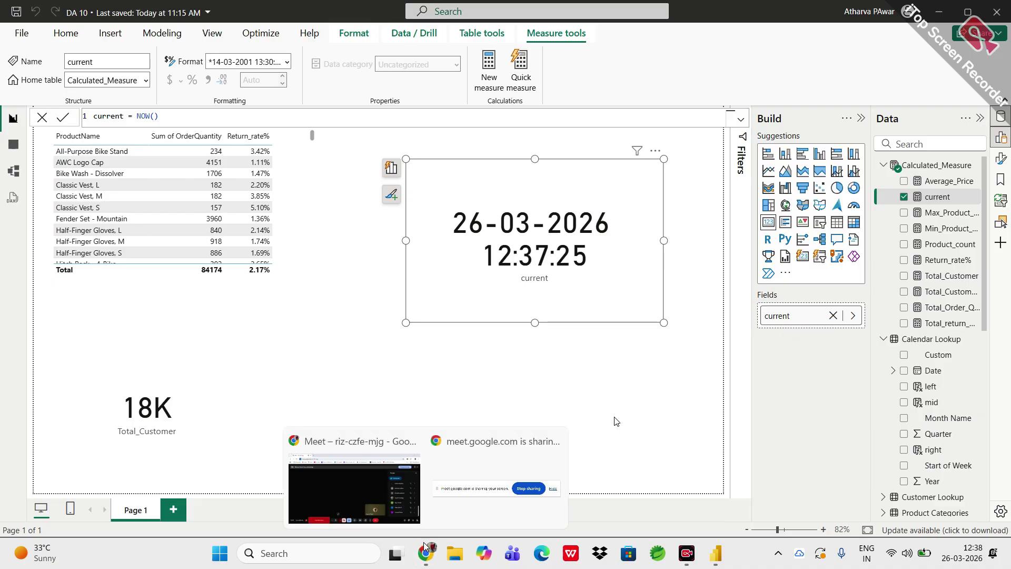
{"action": "left_click", "coordinate": [375, 454]}
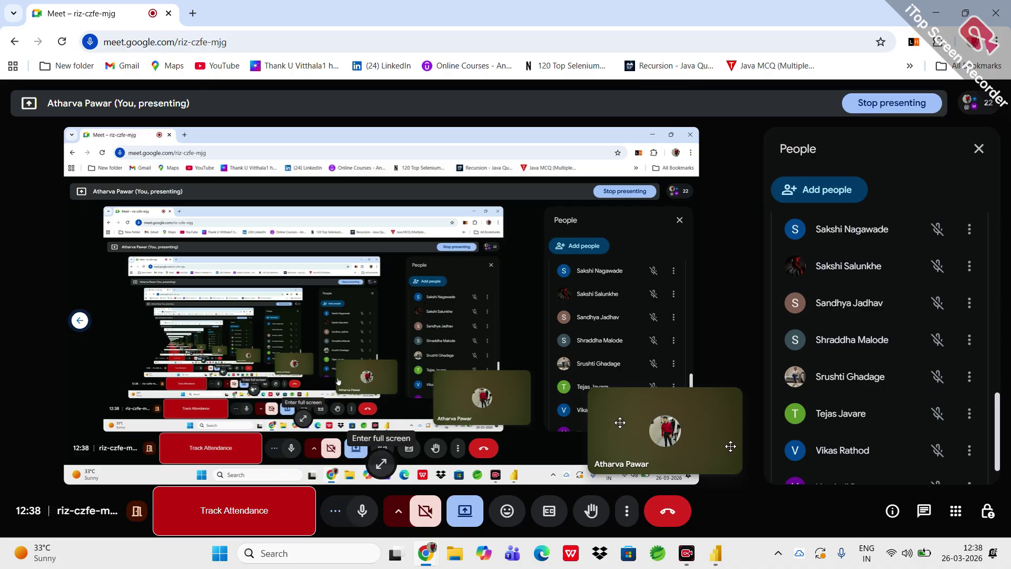
{"action": "scroll", "coordinate": [940, 347], "scroll_direction": "up", "scroll_amount": 5}
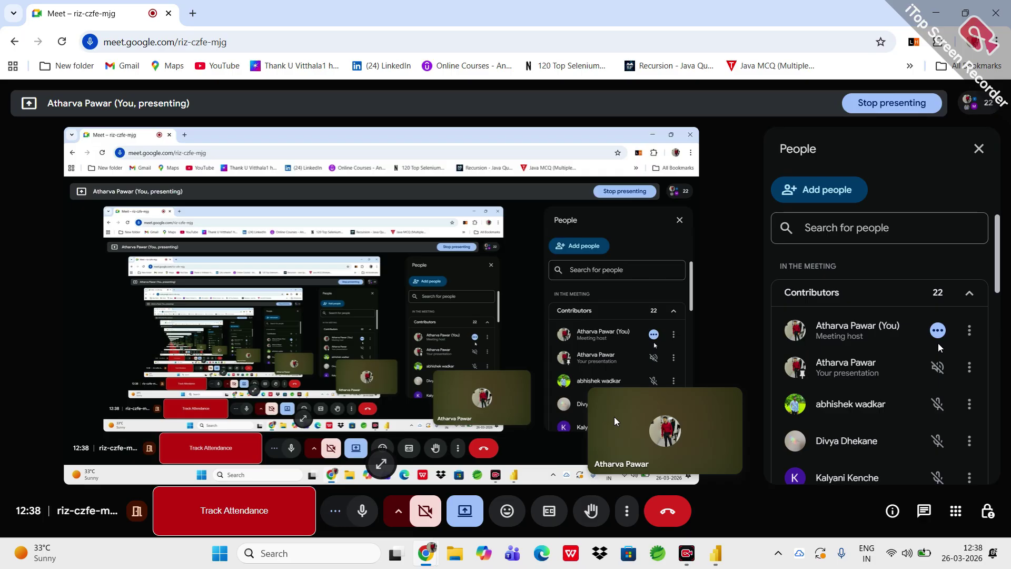
{"action": "scroll", "coordinate": [940, 347], "scroll_direction": "down", "scroll_amount": 3}
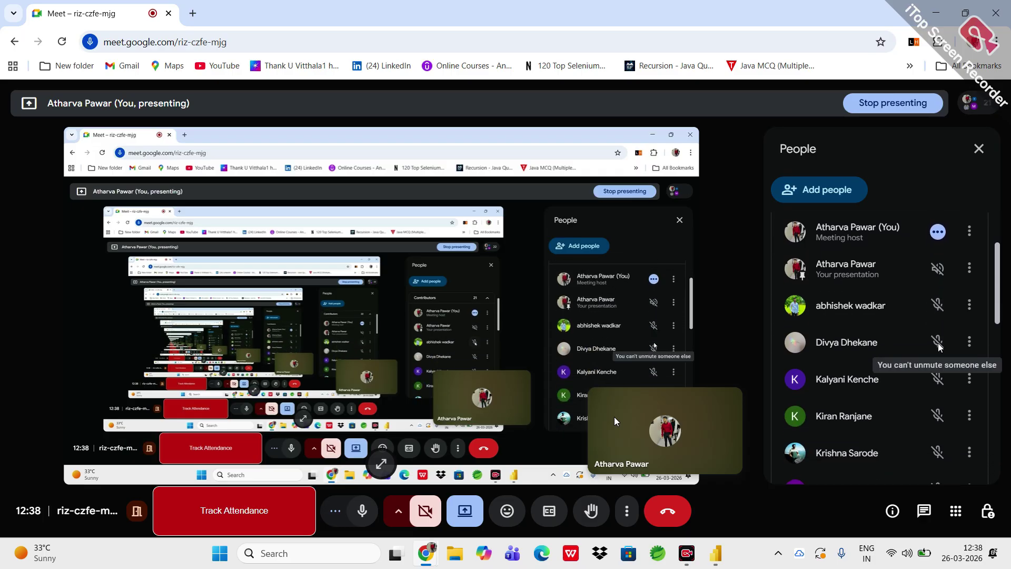
{"action": "scroll", "coordinate": [938, 345], "scroll_direction": "down", "scroll_amount": 2}
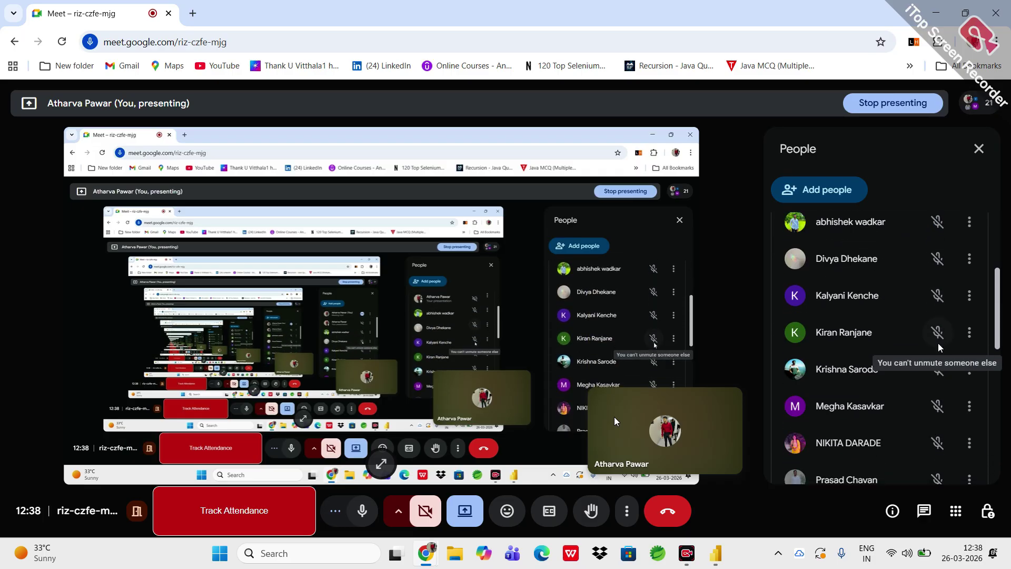
{"action": "scroll", "coordinate": [938, 346], "scroll_direction": "down", "scroll_amount": 4}
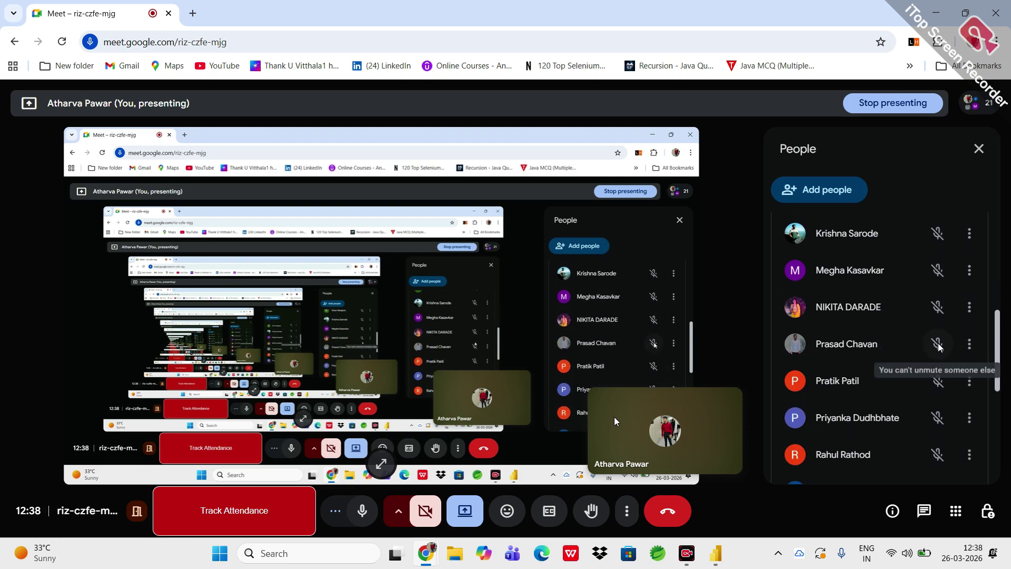
{"action": "scroll", "coordinate": [939, 345], "scroll_direction": "down", "scroll_amount": 4}
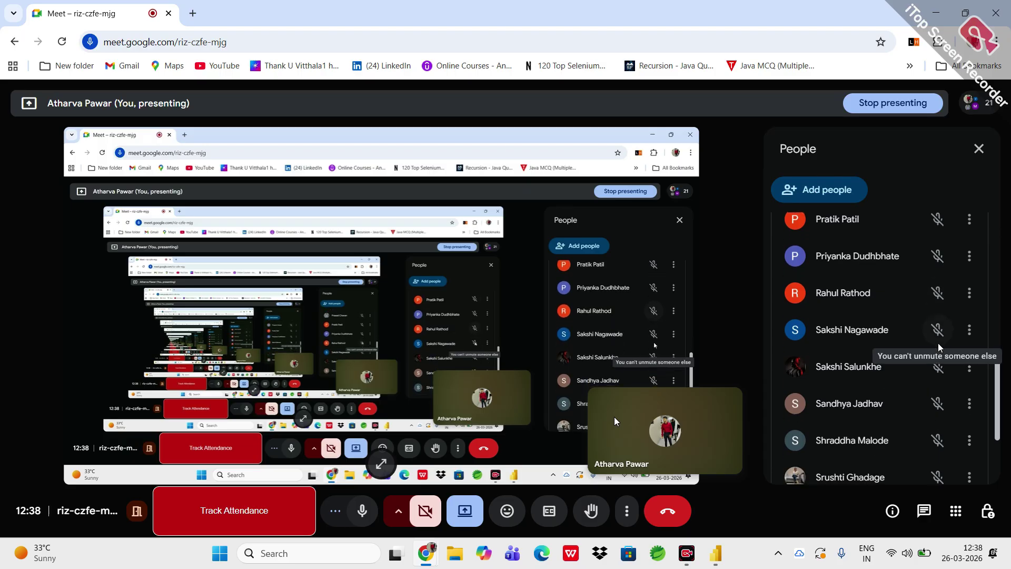
{"action": "scroll", "coordinate": [937, 343], "scroll_direction": "down", "scroll_amount": 3}
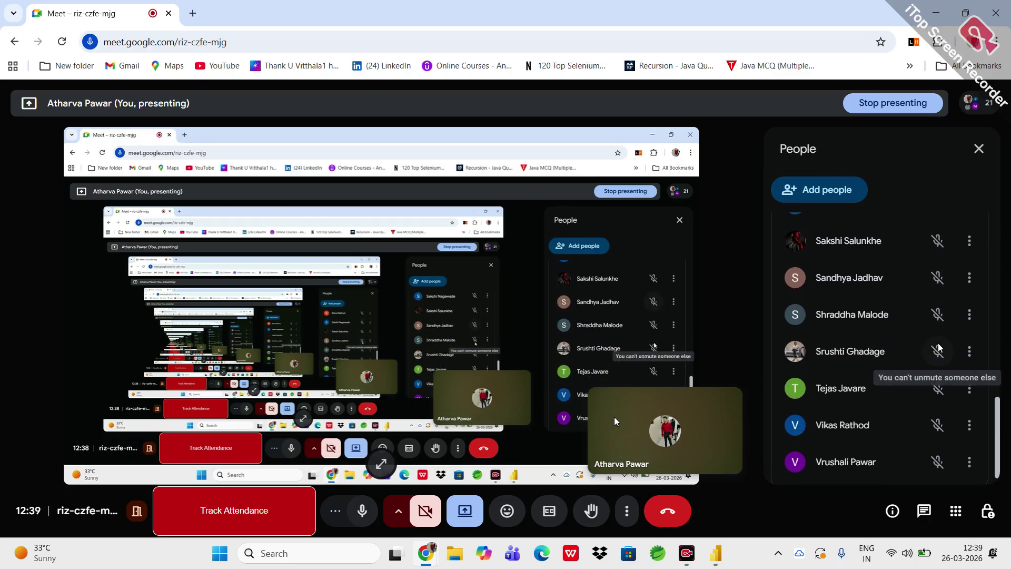
{"action": "scroll", "coordinate": [938, 347], "scroll_direction": "down", "scroll_amount": 1}
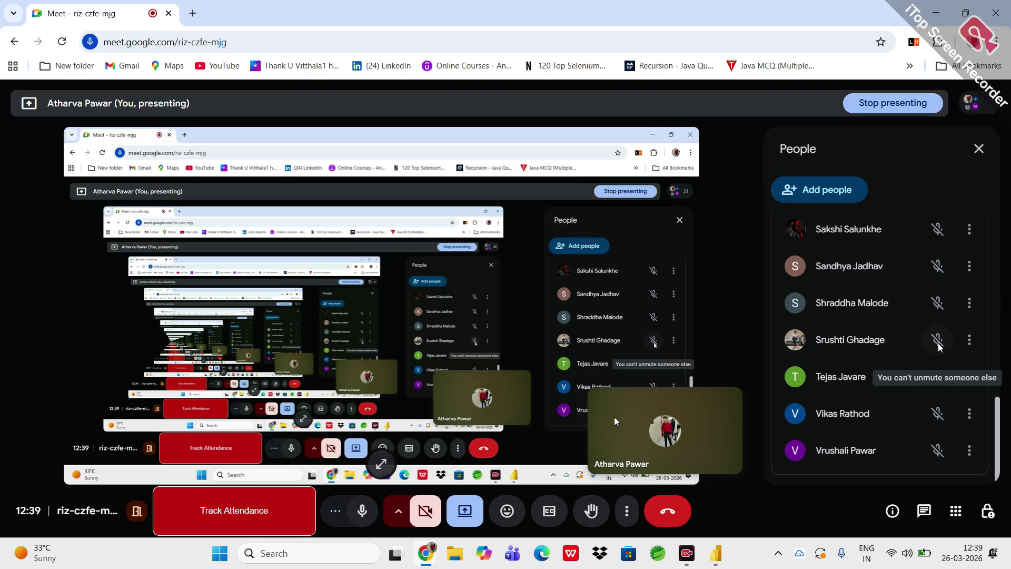
{"action": "scroll", "coordinate": [873, 310], "scroll_direction": "up", "scroll_amount": 15}
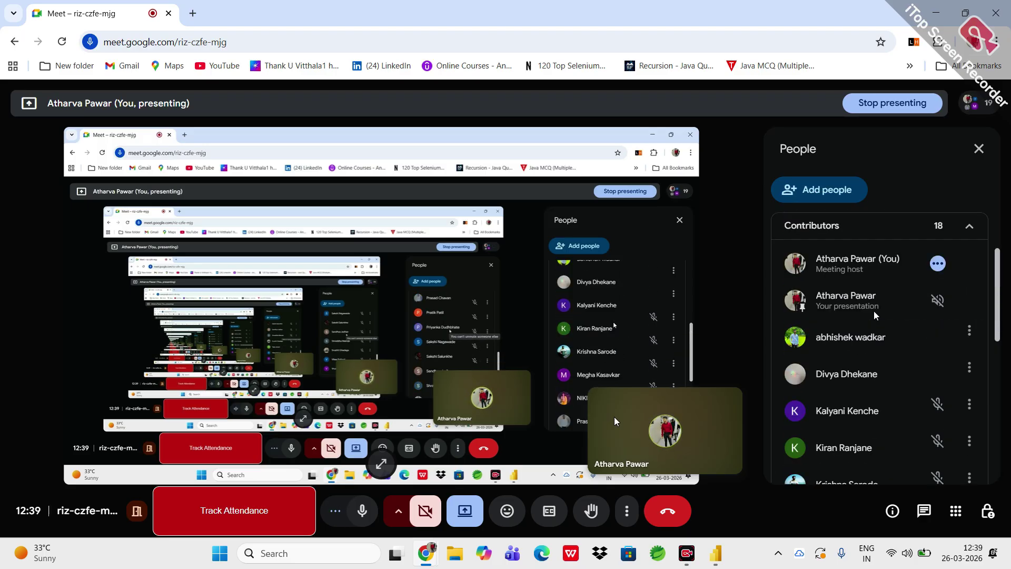
{"action": "scroll", "coordinate": [874, 314], "scroll_direction": "down", "scroll_amount": 10}
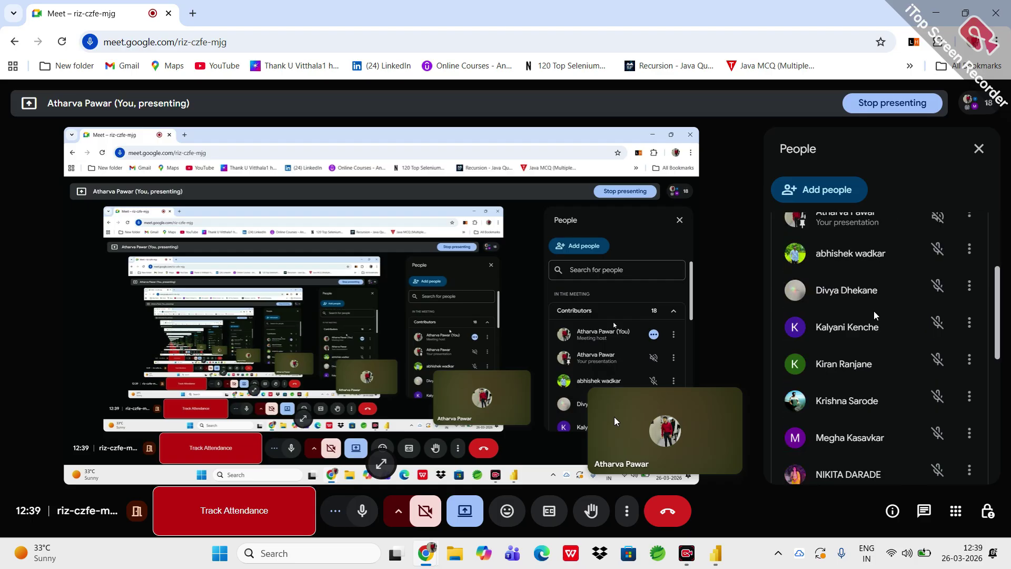
{"action": "scroll", "coordinate": [873, 310], "scroll_direction": "up", "scroll_amount": 10}
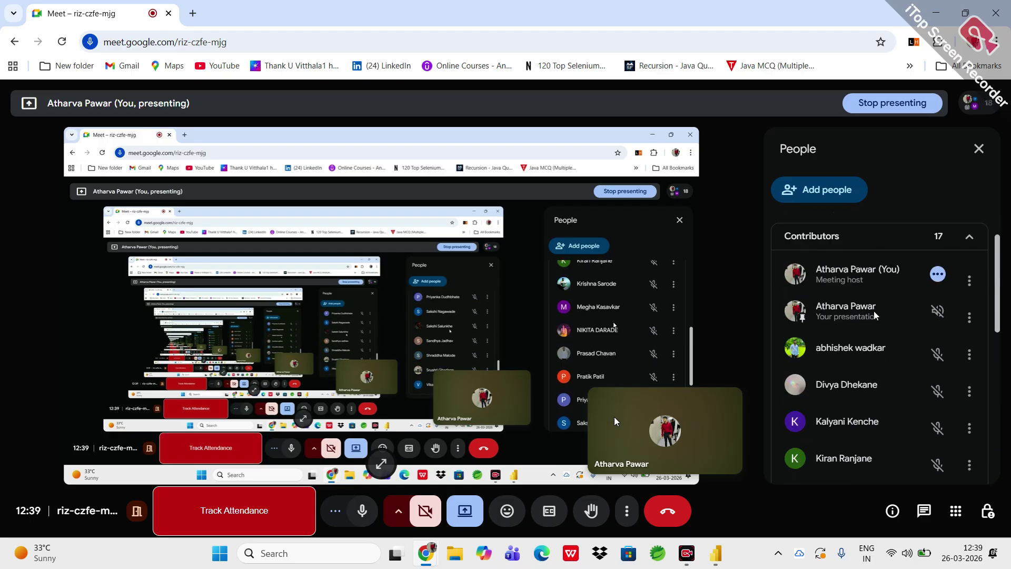
{"action": "scroll", "coordinate": [873, 310], "scroll_direction": "down", "scroll_amount": 10}
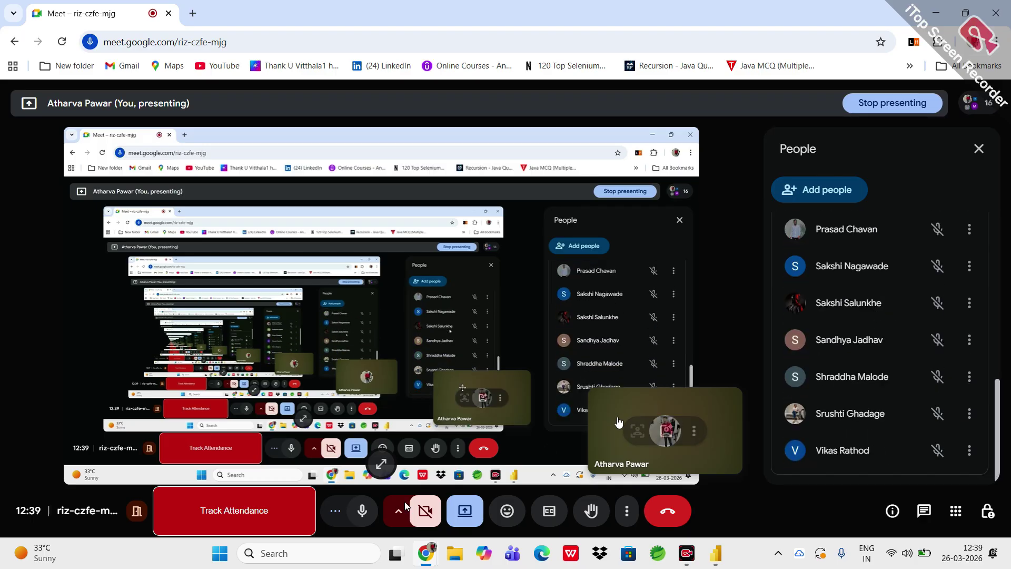
{"action": "left_click", "coordinate": [370, 522]}
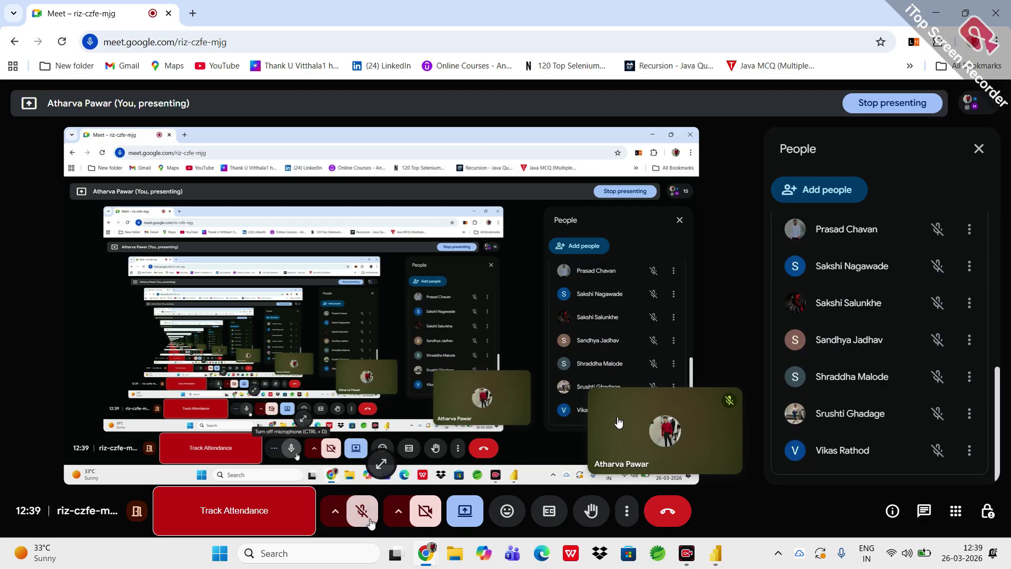
{"action": "left_click", "coordinate": [370, 522]}
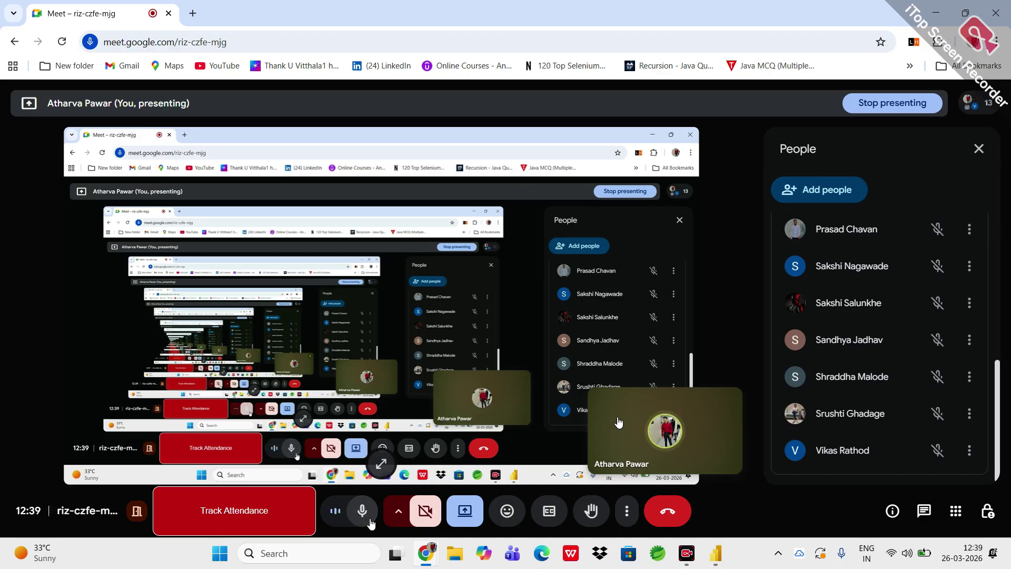